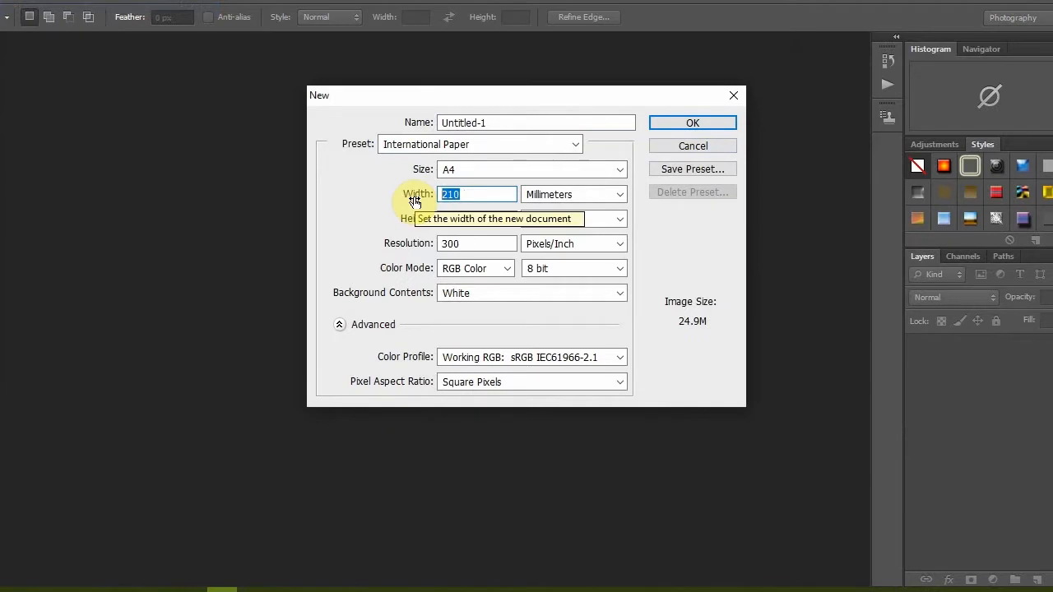
Create a new A4 document in landscape format with its height set to 210 mm
left_click_drag(470, 217, 418, 229)
type("210")
left_click(661, 123)
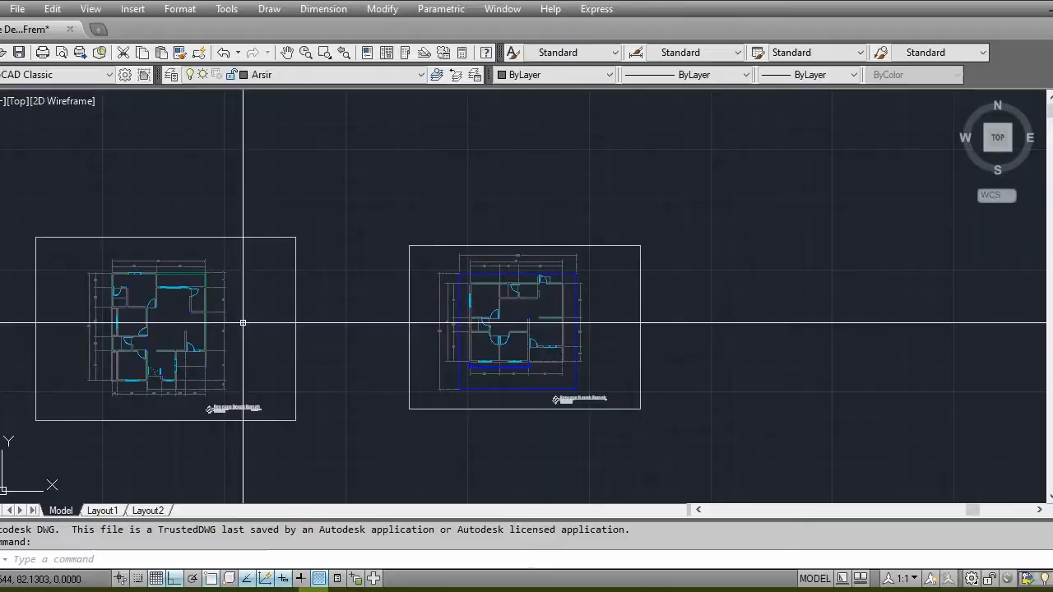
Switch to the house floor plan drawing in AutoCAD and open the plot settings, keeping the existing plot window
mouse_move(501, 354)
left_mouse_down()
mouse_move(597, 251)
mouse_move(535, 272)
left_mouse_up()
scroll(597, 252, "down", 1)
scroll(539, 267, "up", 4)
left_click_drag(453, 279, 455, 286)
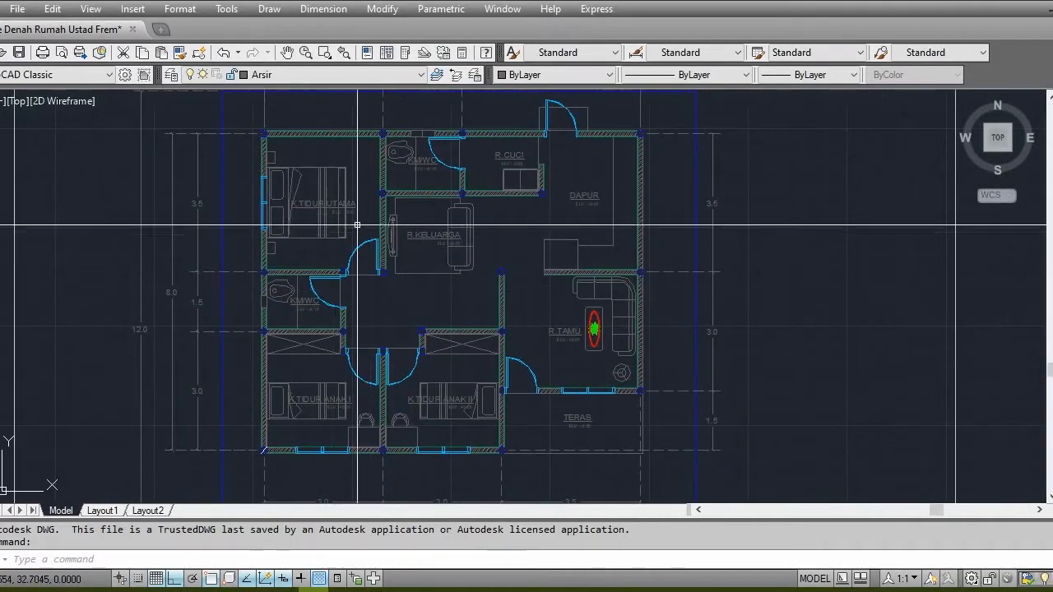
scroll(286, 256, "down", 4)
scroll(531, 205, "up", 3)
left_click_drag(562, 374, 542, 319)
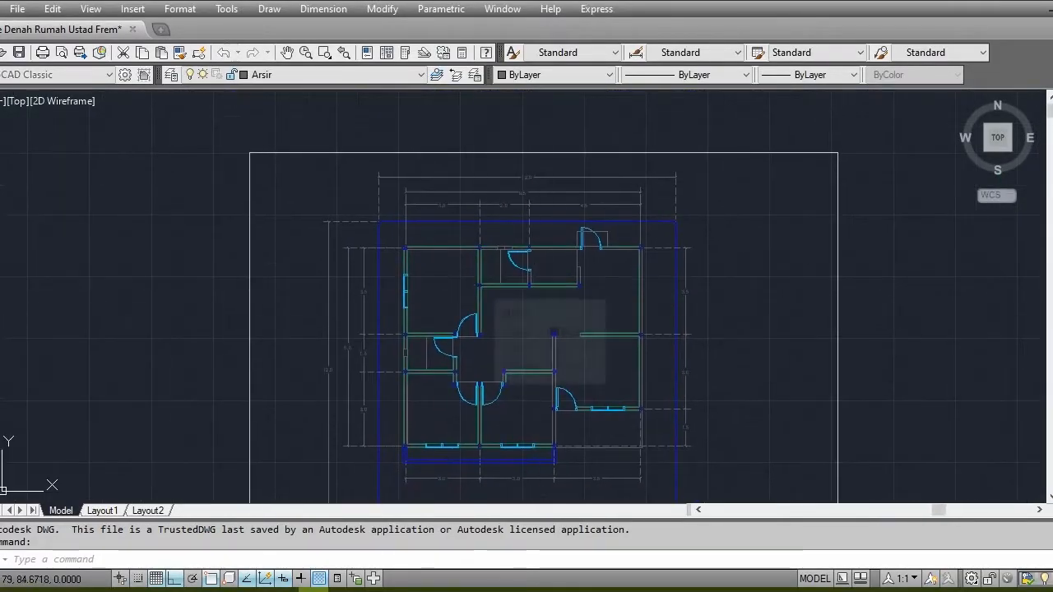
key("ctrl+p")
left_click(385, 372)
key("Escape")
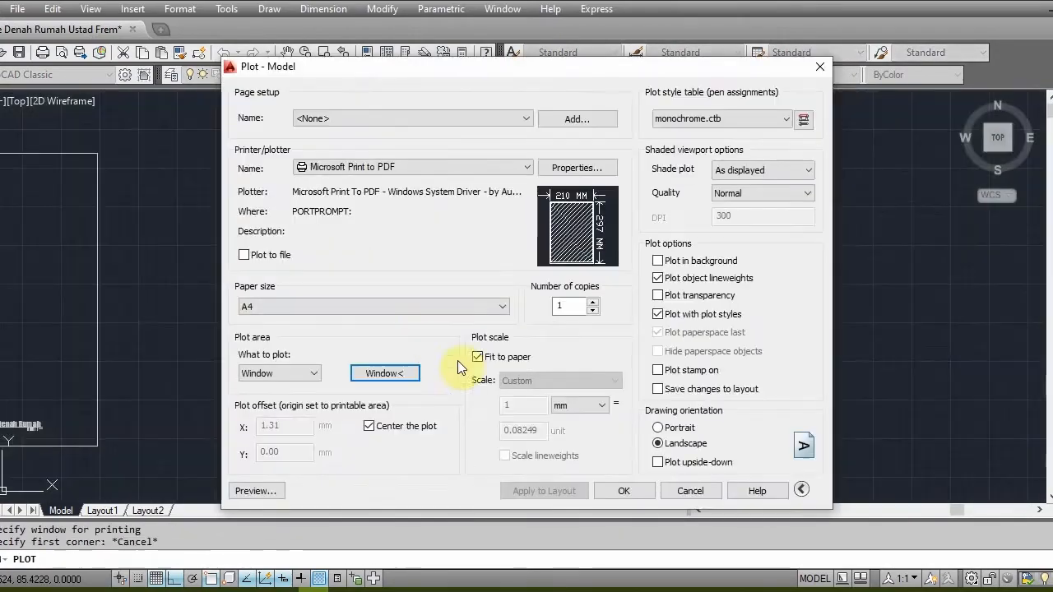
Preview the plot and examine the floor plan's walls, dimensions and title on the sheet
left_click(251, 491)
scroll(404, 376, "up", 4)
scroll(419, 288, "down", 3)
scroll(398, 234, "up", 3)
scroll(493, 376, "down", 6)
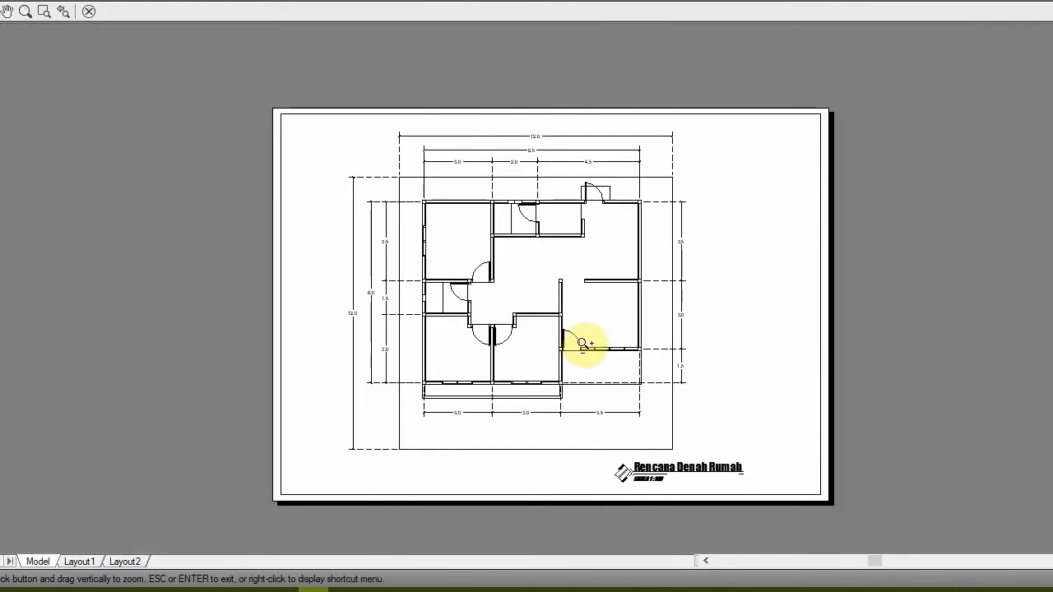
Plot the previewed sheet to a PDF file named Tutorial 2 in the Captures folder
right_click(587, 306)
left_click(603, 335)
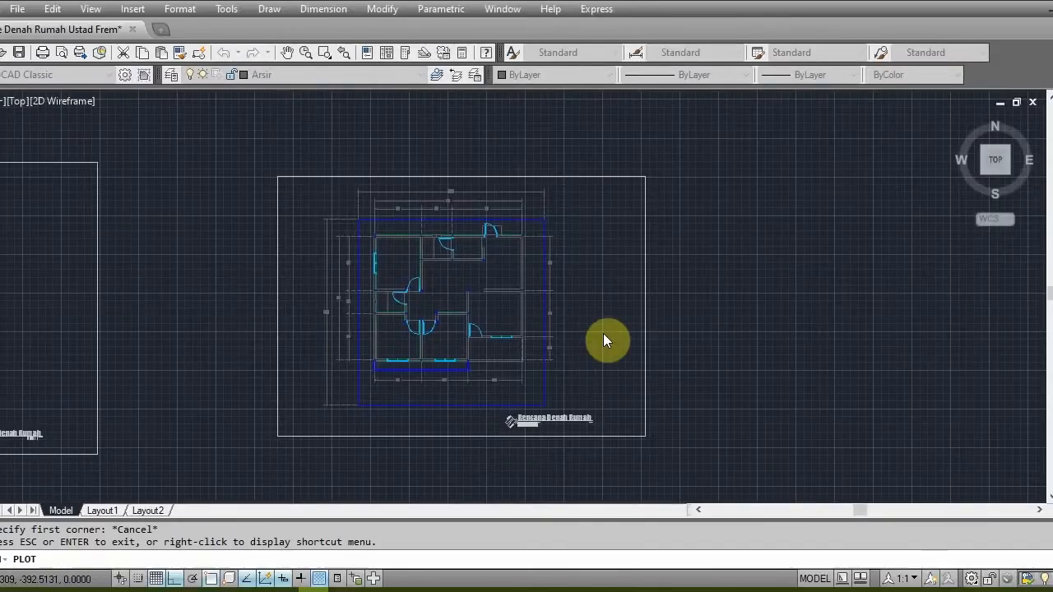
type("T")
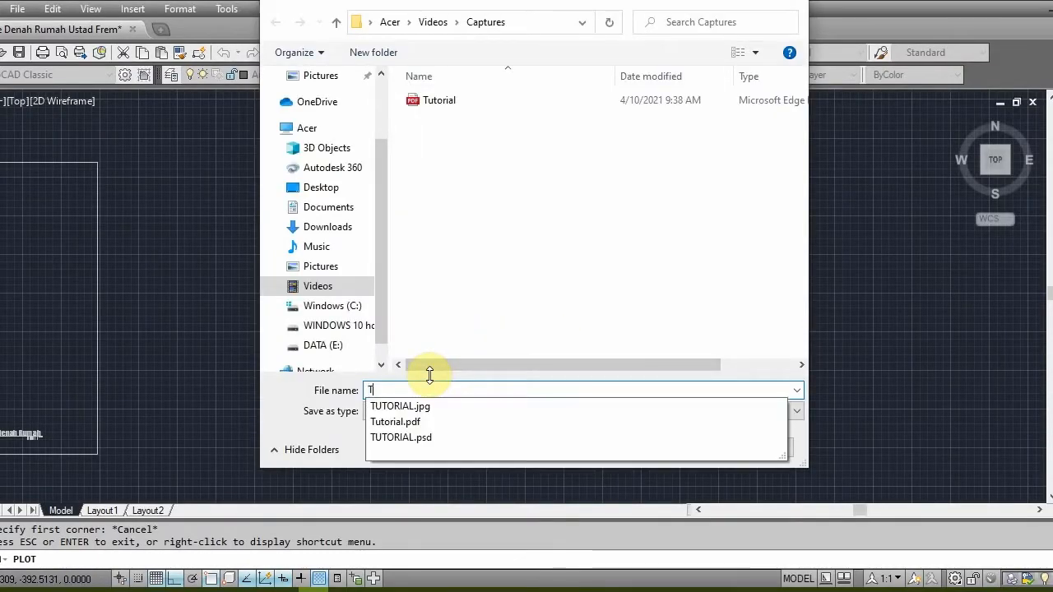
type("utorial 2")
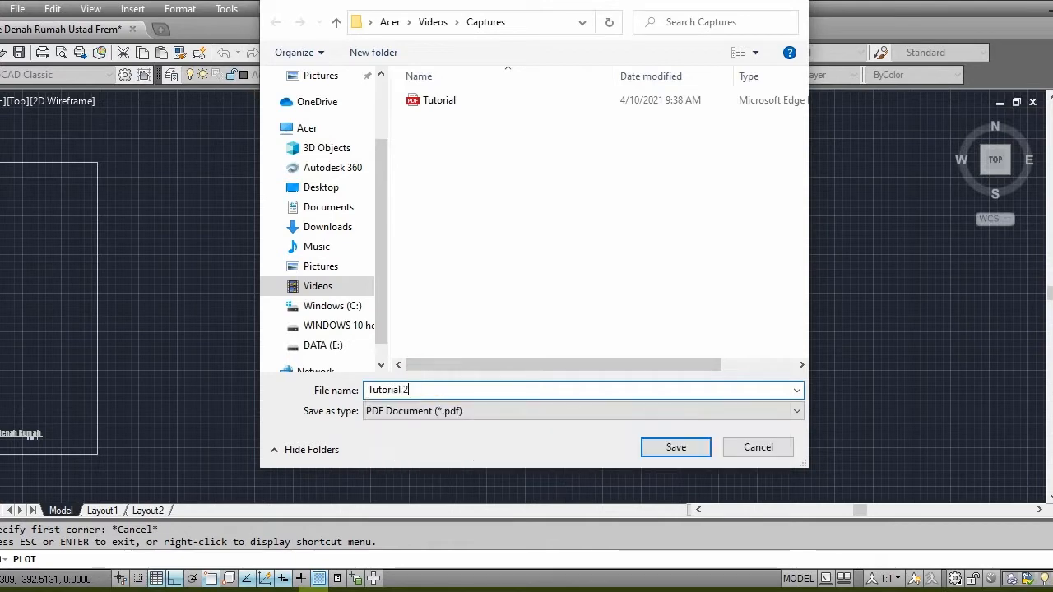
left_click(646, 446)
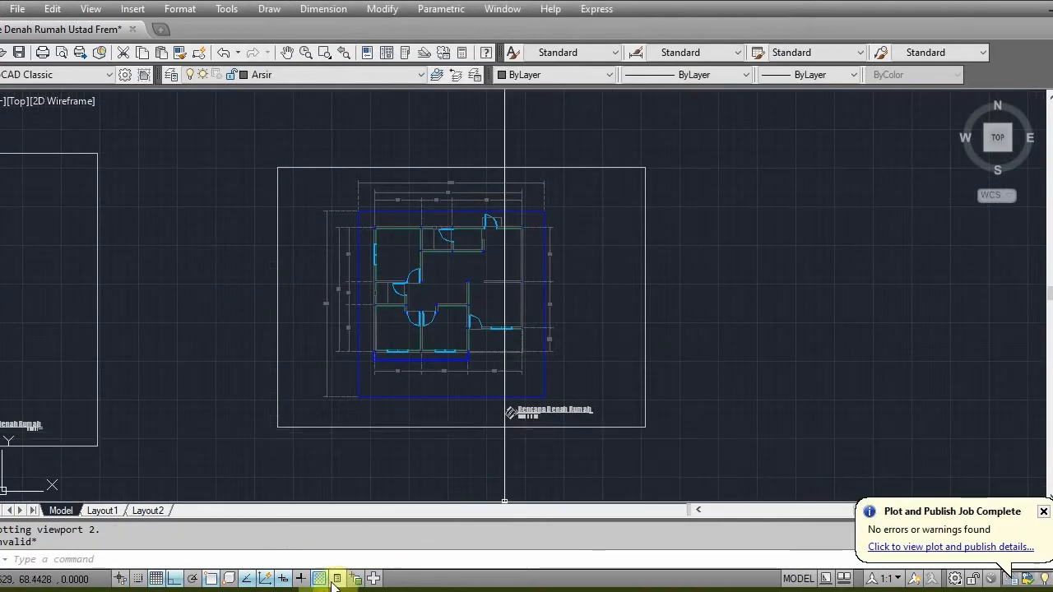
Switch to File Explorer and open the Captures folder inside Videos
left_click(279, 589)
left_click(283, 589)
left_click(30, 156)
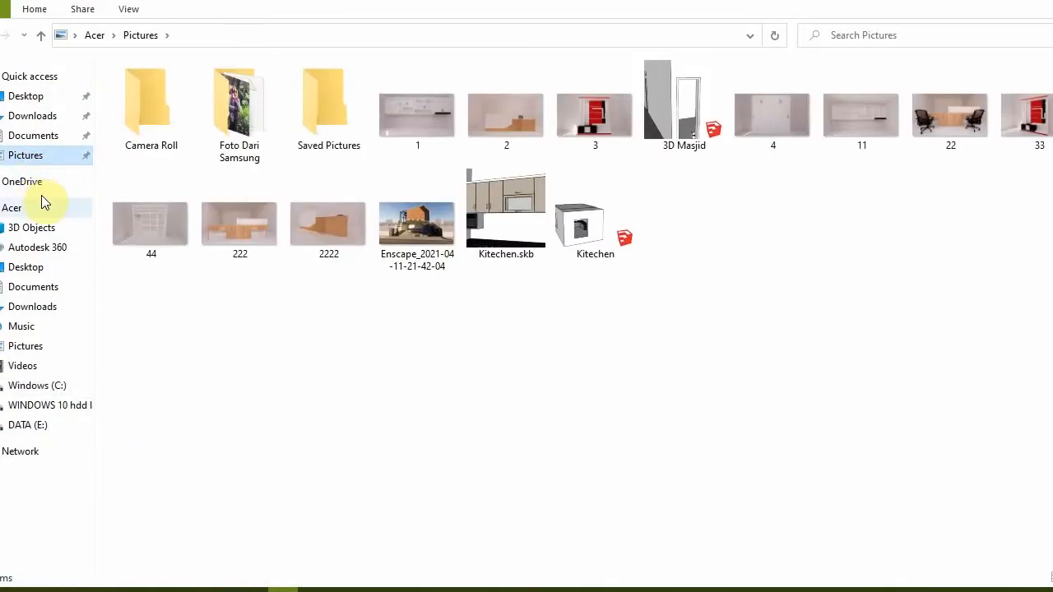
double_click(137, 130)
key("alt+Left")
left_click(38, 367)
double_click(139, 118)
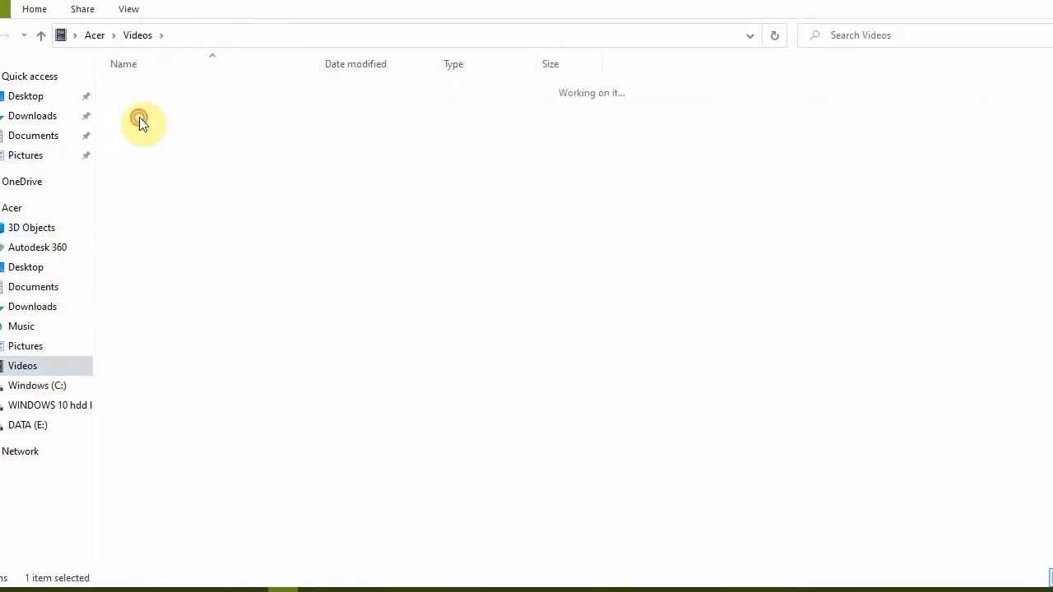
Import the Tutorial 2 PDF into Photoshop as a separate document
left_click_drag(439, 113, 414, 43)
left_click(374, 446)
left_click(690, 410)
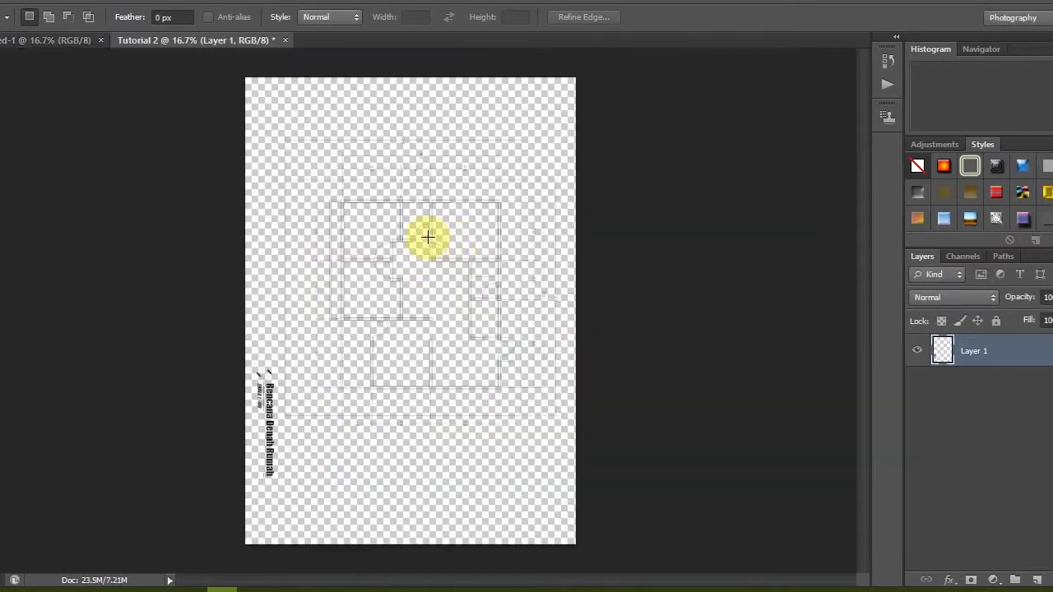
Rotate the imported floor plan 90° counter-clockwise and move its layer onto the blank A4 document
left_click(57, 1)
left_click(153, 188)
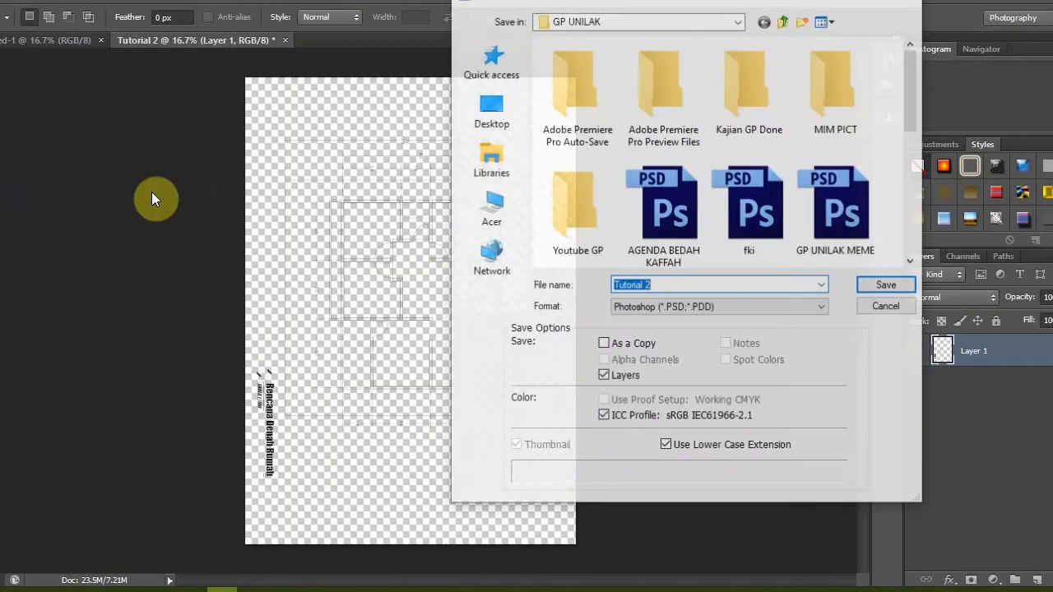
left_click(72, 1)
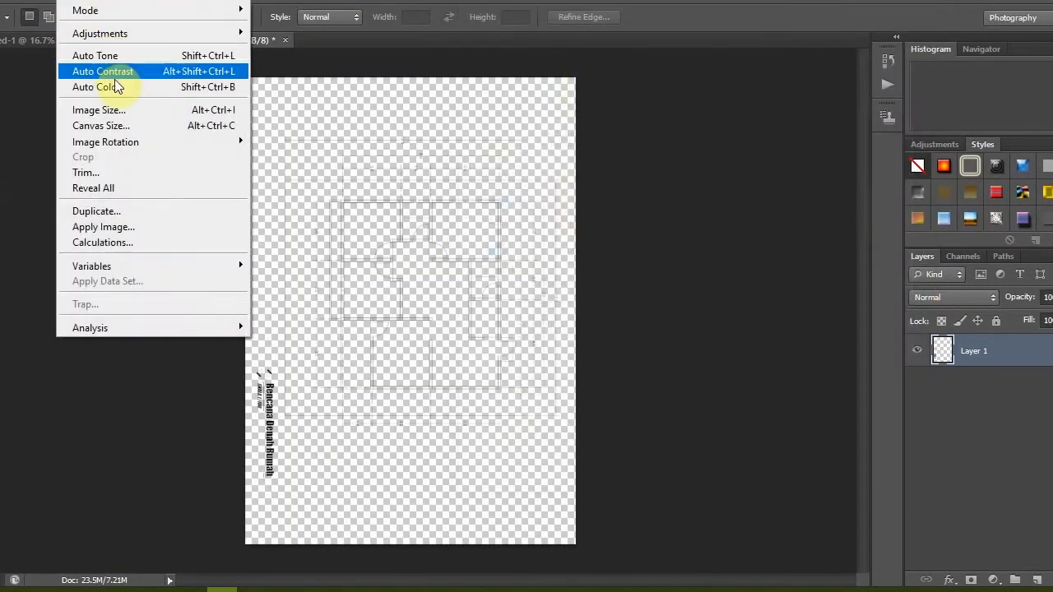
mouse_move(133, 141)
left_click(273, 173)
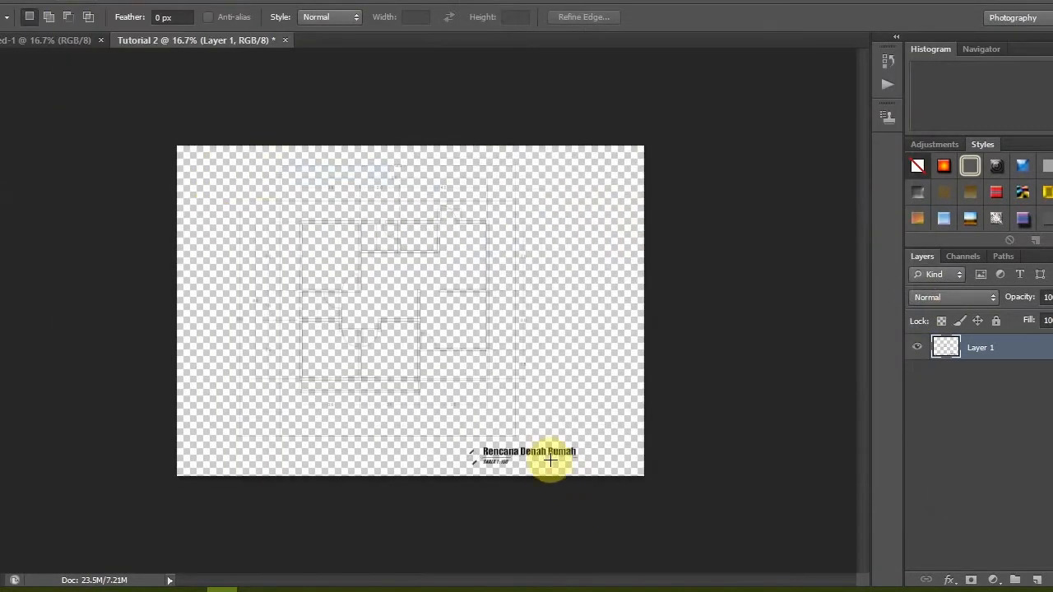
key("v")
mouse_move(543, 450)
left_mouse_down()
mouse_move(98, 57)
mouse_move(519, 352)
mouse_move(535, 371)
mouse_move(556, 446)
mouse_move(545, 461)
left_mouse_up()
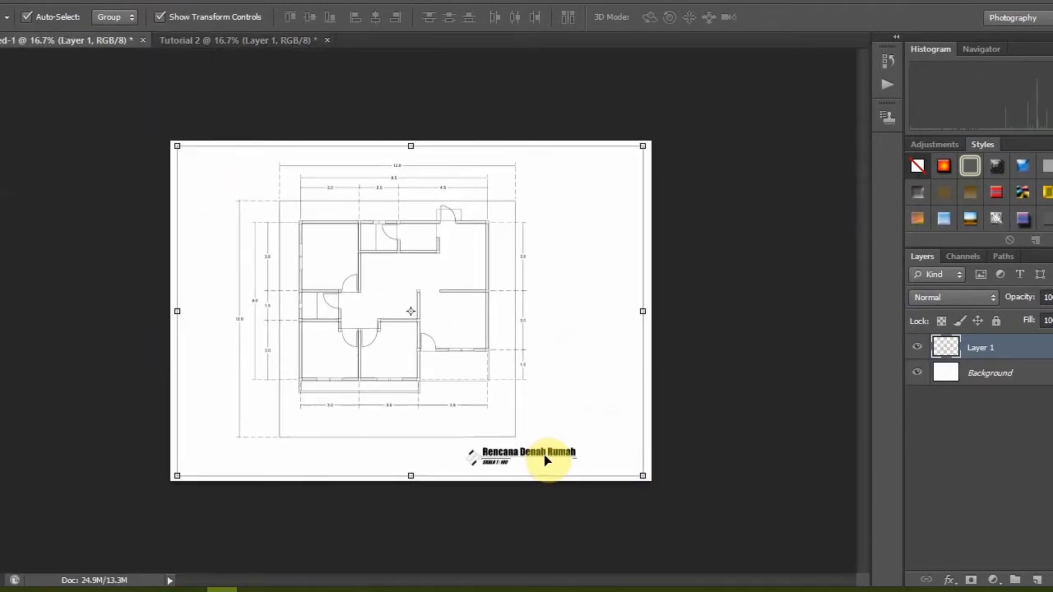
Select the floors of the two bedrooms below the hallway on Layer 1 with the Magic Wand
scroll(408, 315, "up", 11)
scroll(407, 324, "down", 4)
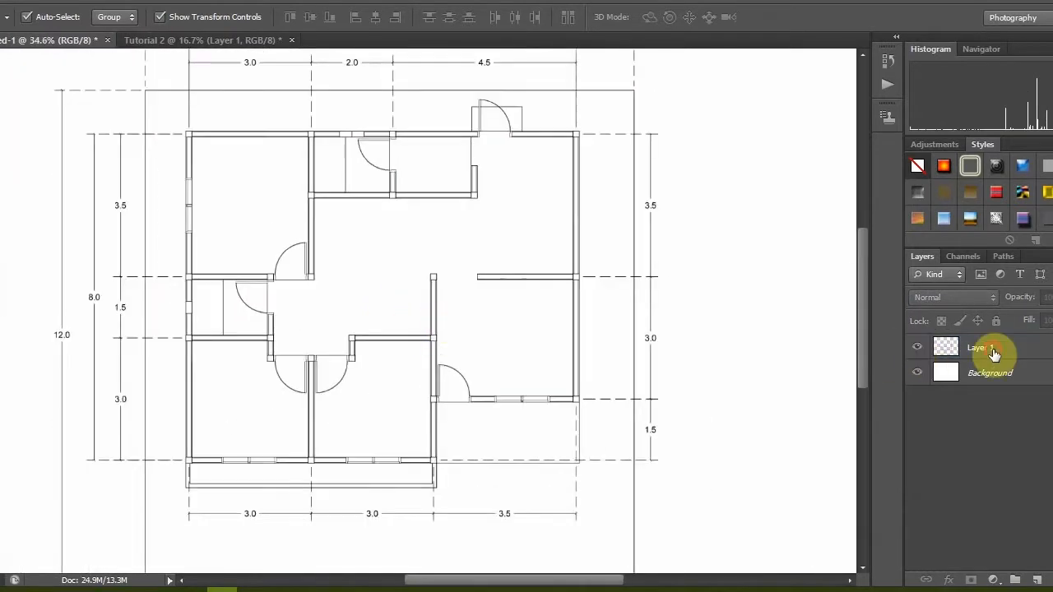
key("w")
left_click(272, 415)
left_click(354, 415, "shift")
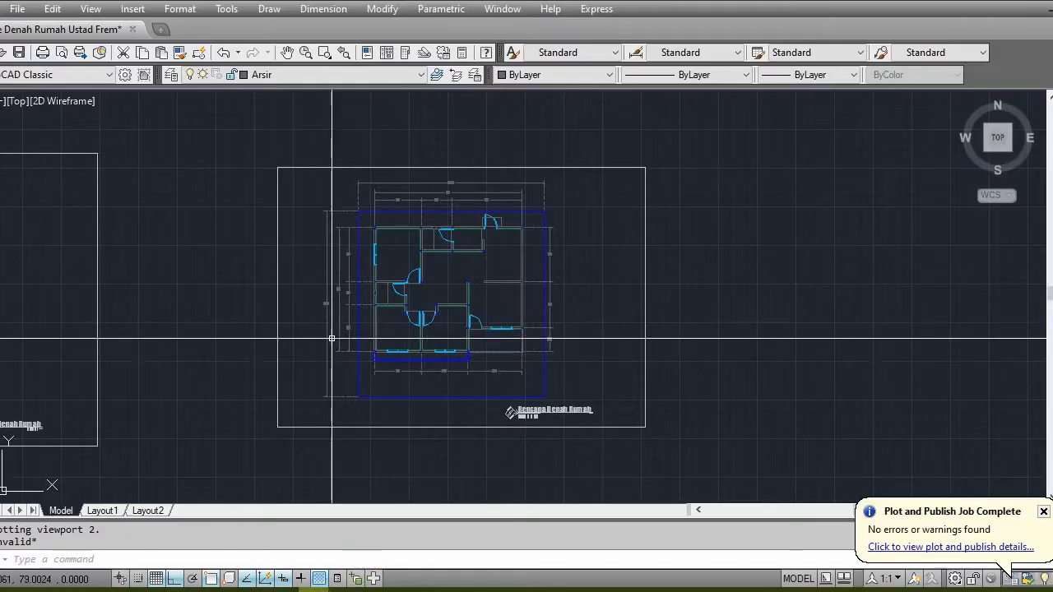
scroll(369, 279, "down", 3)
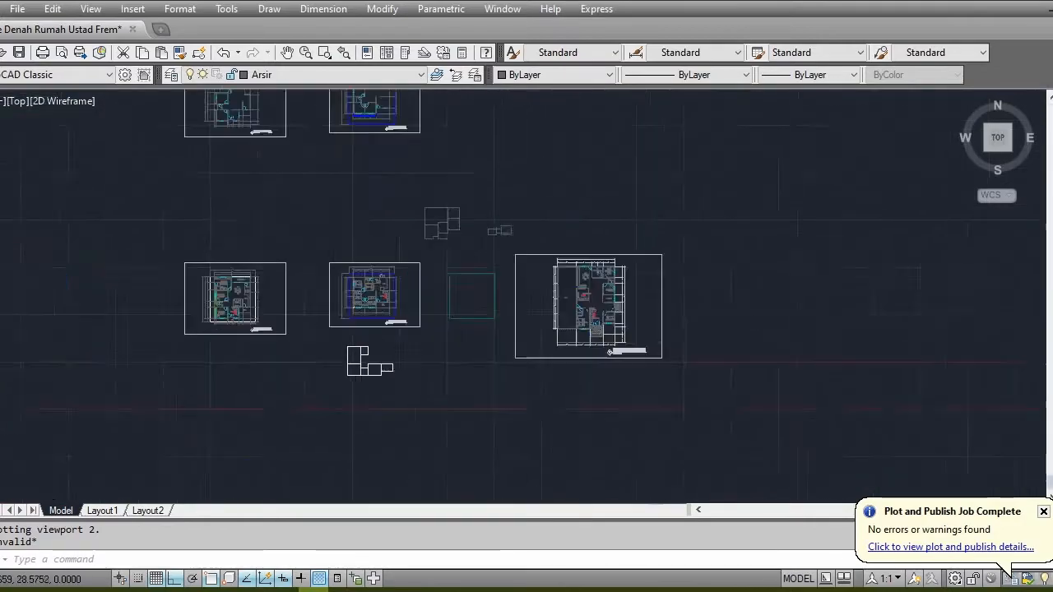
scroll(369, 280, "up", 8)
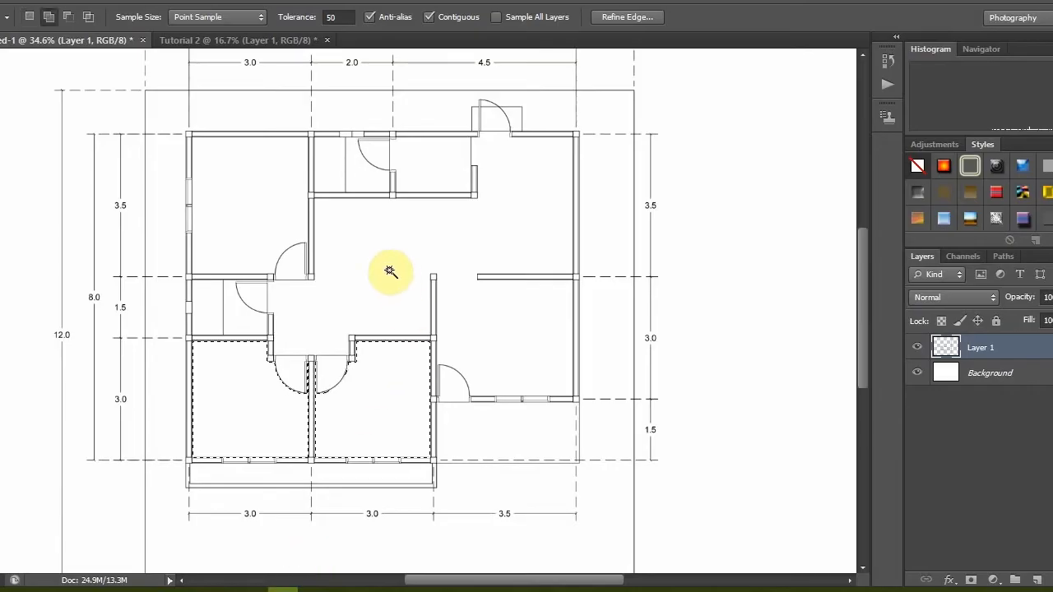
key("shift")
key("shift")
key("shift")
key("shift")
key("shift")
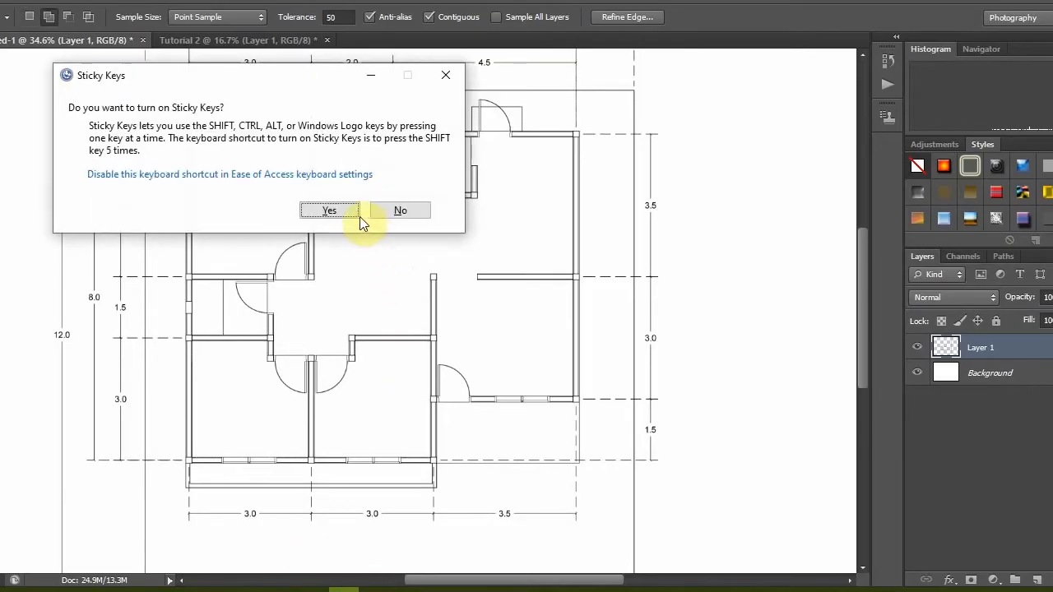
left_click(440, 81)
Extend the Magic Wand selection to the main bedroom, the open living areas and the door swings
left_click(233, 195)
left_click(320, 371)
left_click(449, 383)
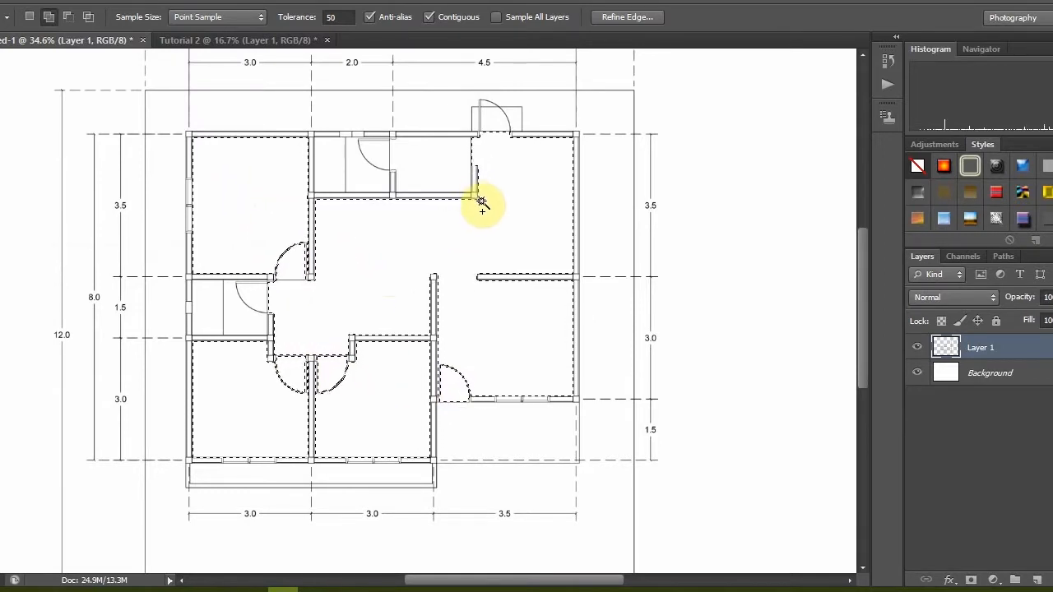
Add a pattern fill layer with the light gray tile pattern at 40% scale over the selected rooms
left_click(993, 580)
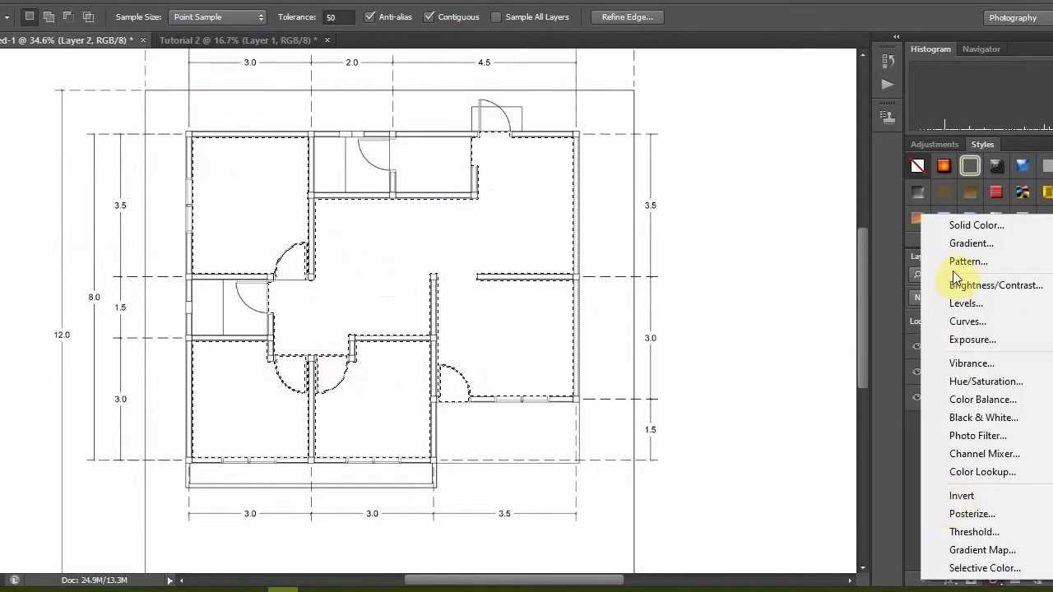
left_click(946, 262)
left_click(581, 145)
left_click(594, 224)
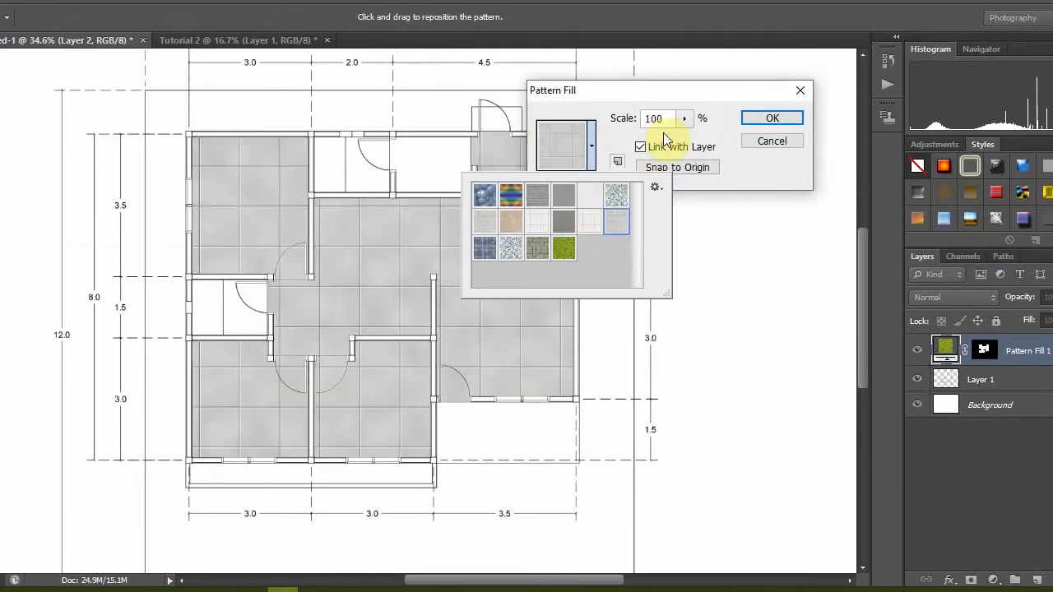
left_click(664, 135)
type("50")
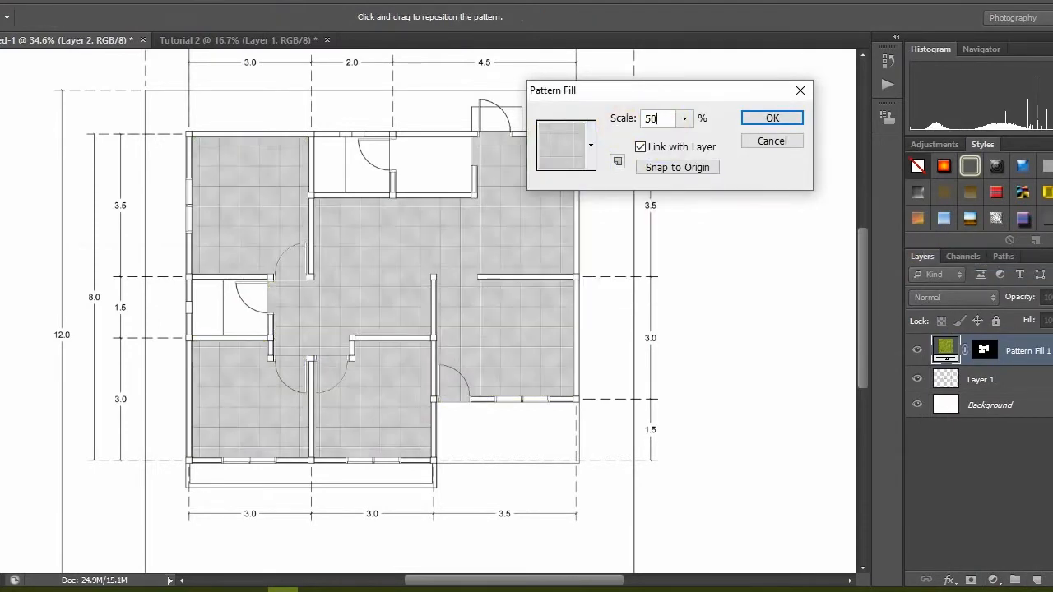
key("BackSpace")
key("BackSpace")
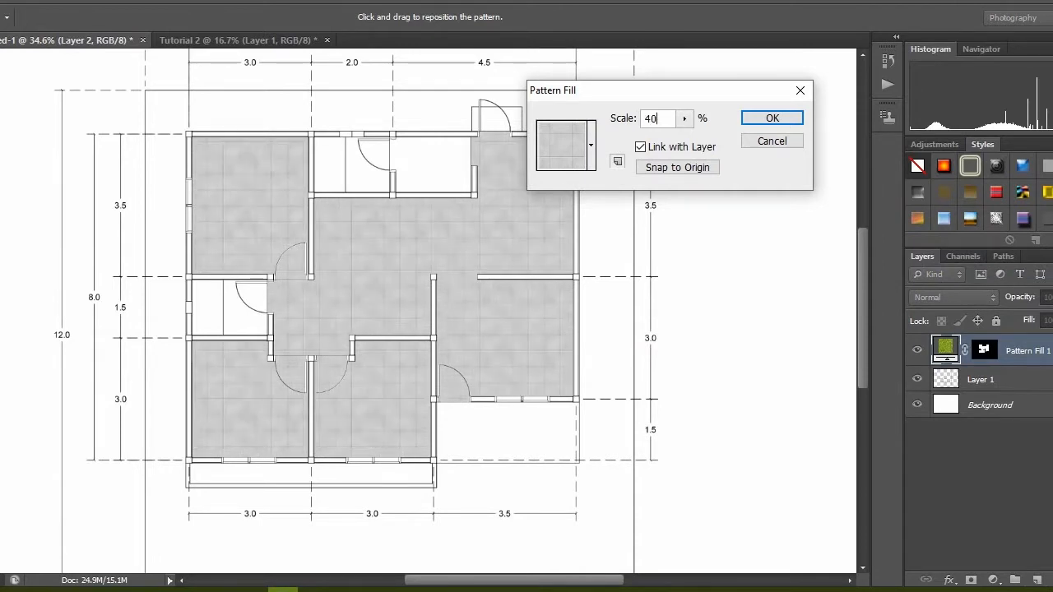
left_click(772, 119)
key("v")
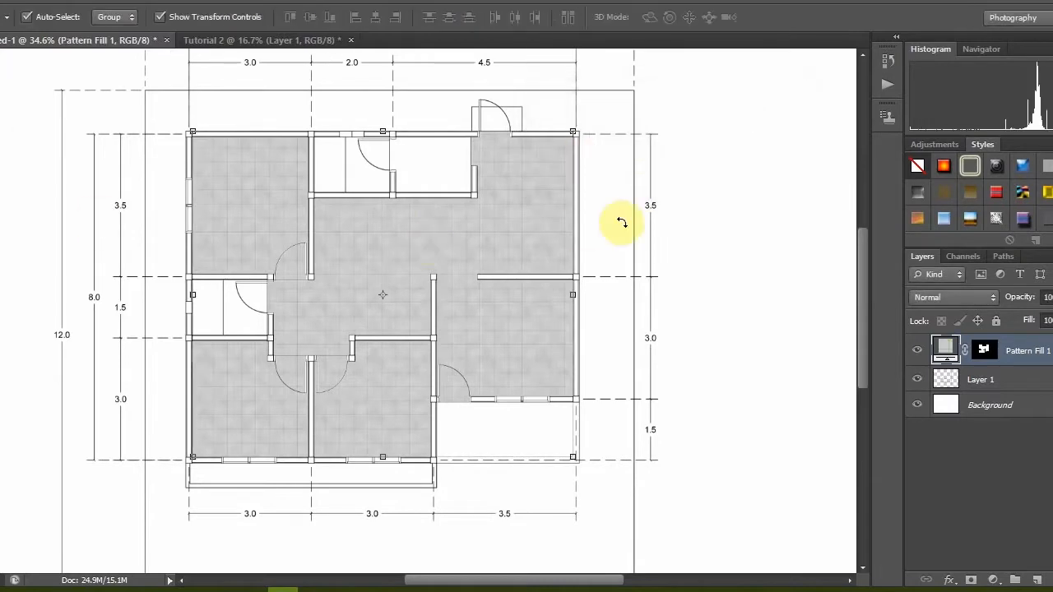
Select the door-side floor areas of both bathrooms on Layer 1 with the Magic Wand
key("ctrl+0")
left_click(965, 384)
key("w")
scroll(354, 301, "up", 3)
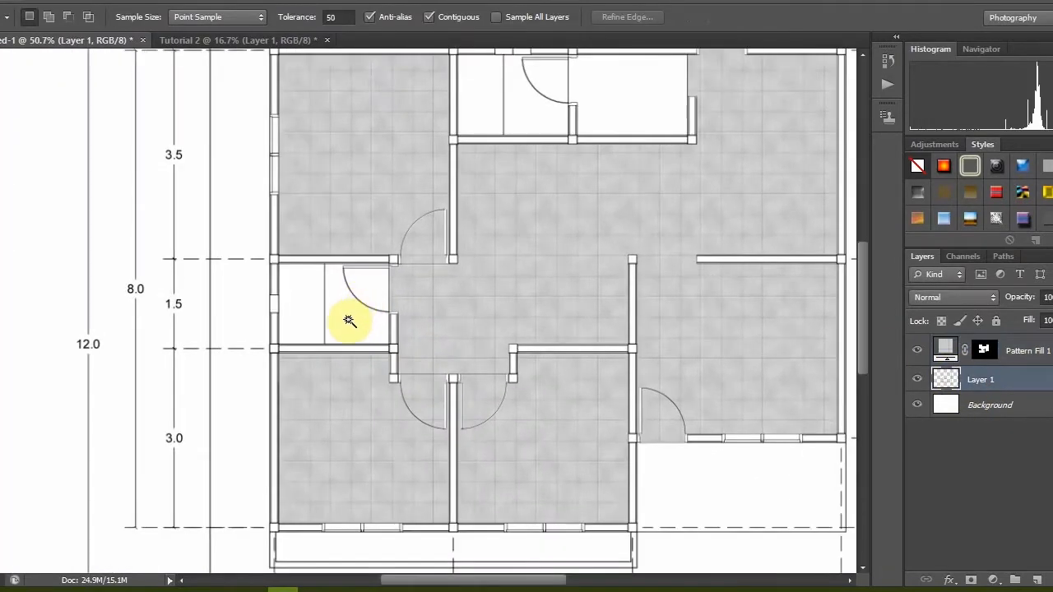
left_click(350, 317)
scroll(364, 293, "down", 2)
left_click(490, 154, "shift")
Add a pattern fill layer with the blue tile pattern at 60% scale to the selected bathroom floors
left_click(993, 579)
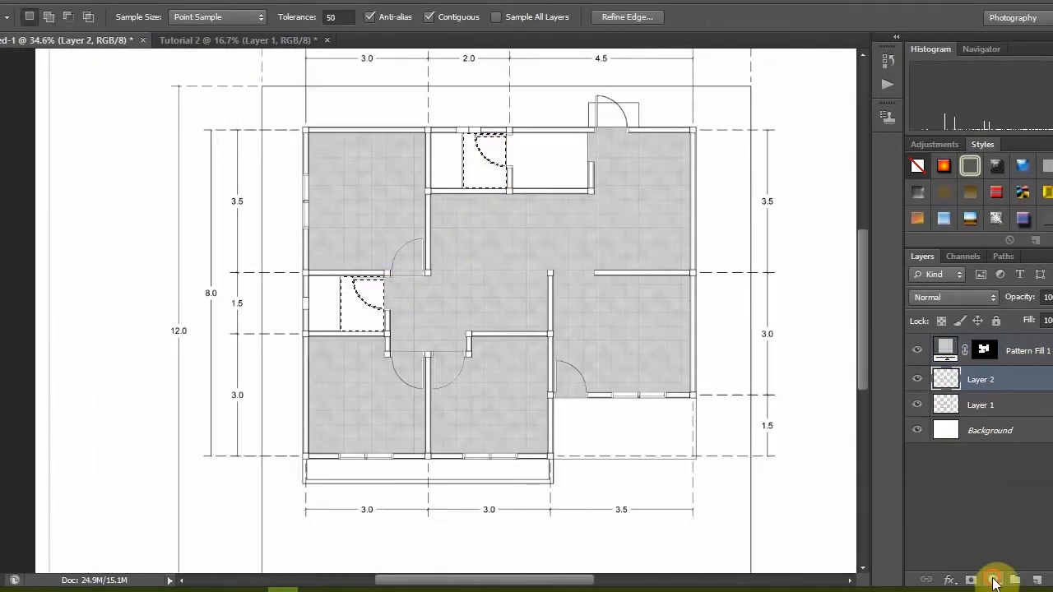
left_click(937, 260)
left_click(590, 145)
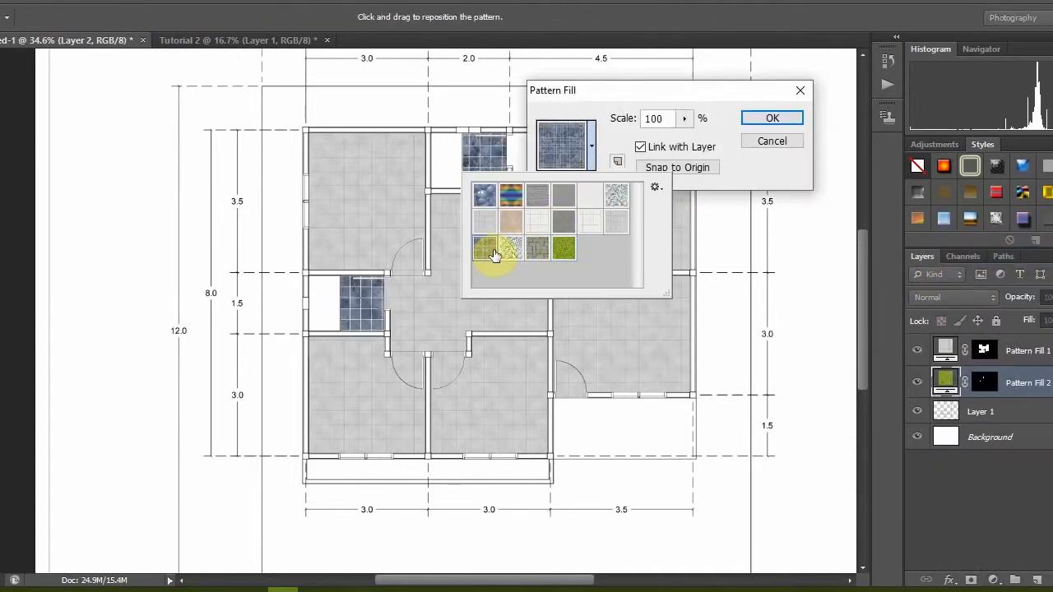
left_click(652, 121)
type("60")
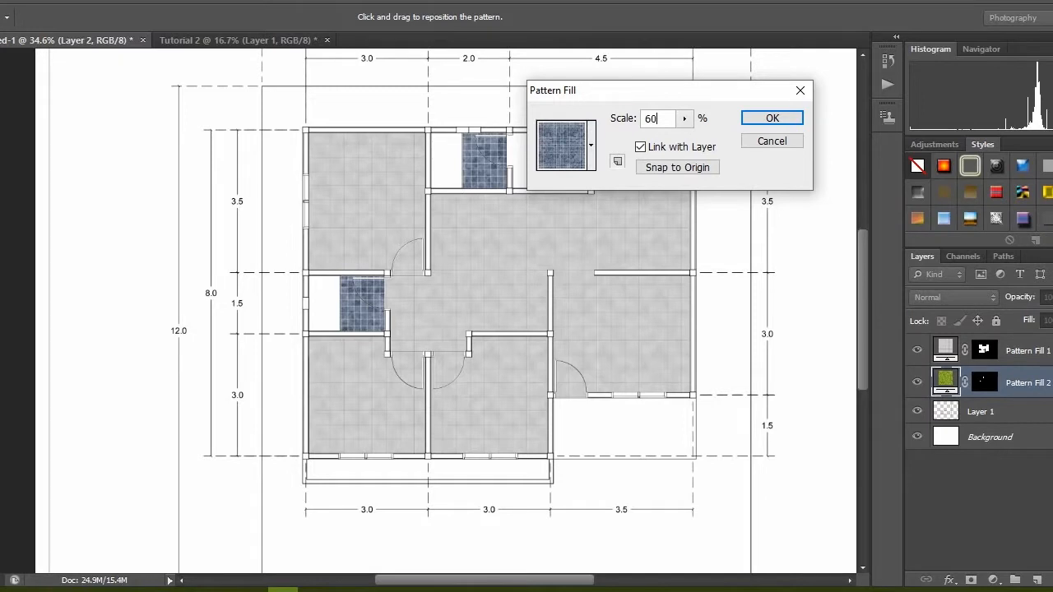
left_click(777, 120)
Select the remaining white floor strips of both bathrooms on Layer 1
left_click(979, 410)
left_click(329, 301)
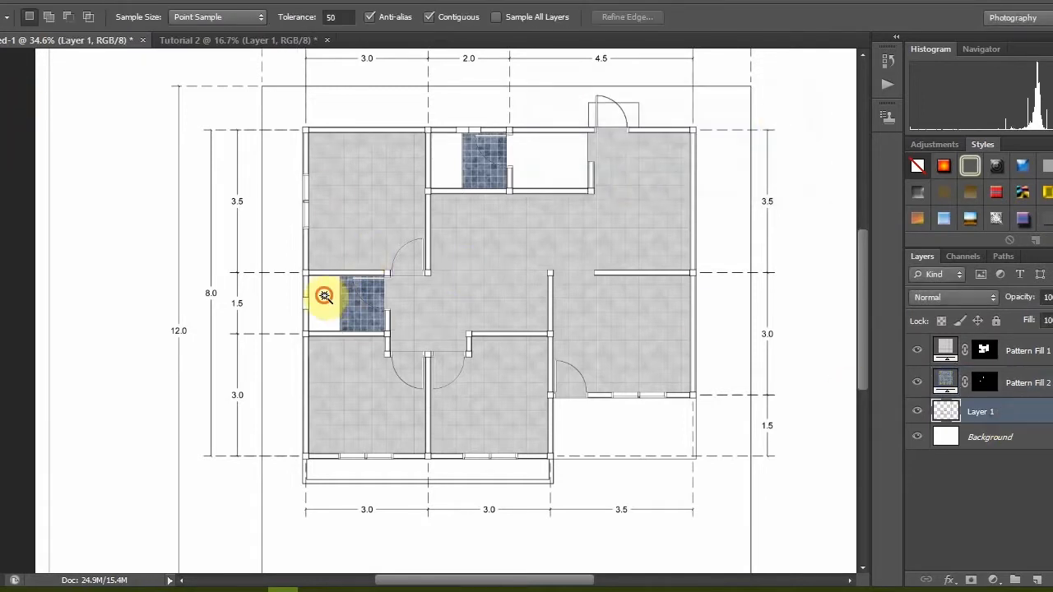
left_click(446, 163)
Add a pattern fill layer with the black-and-white mosaic pattern at 100% scale to the selected bathroom strips
left_click(993, 580)
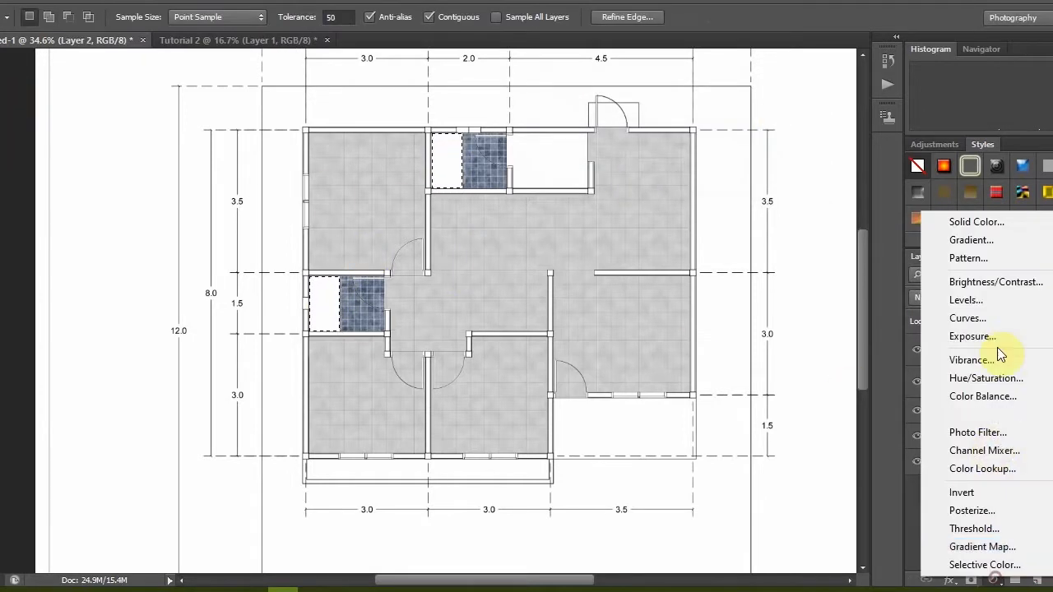
left_click(864, 61)
left_click(591, 144)
left_click(617, 200)
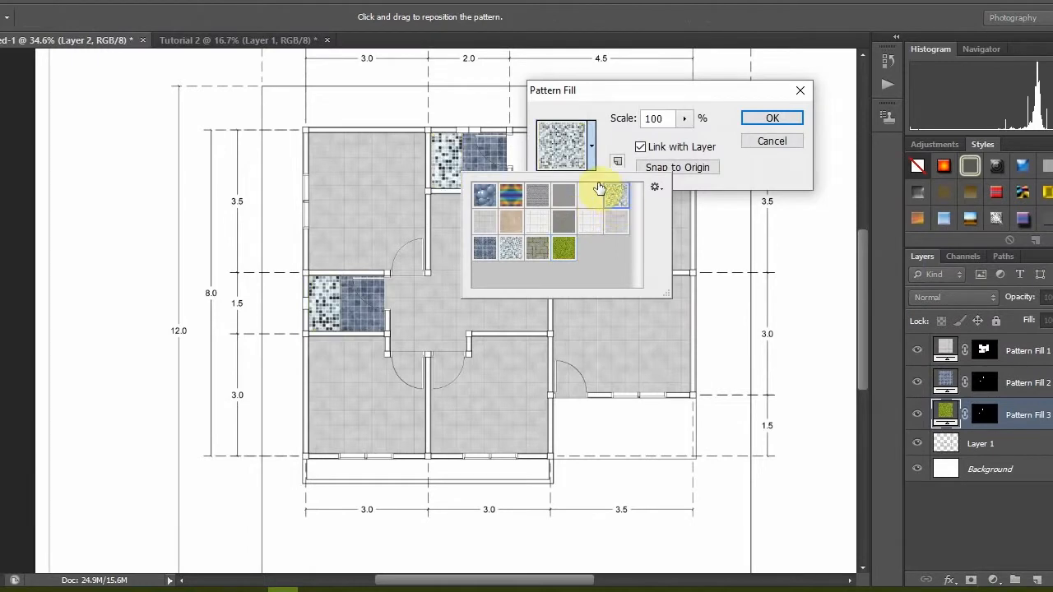
left_click(762, 115)
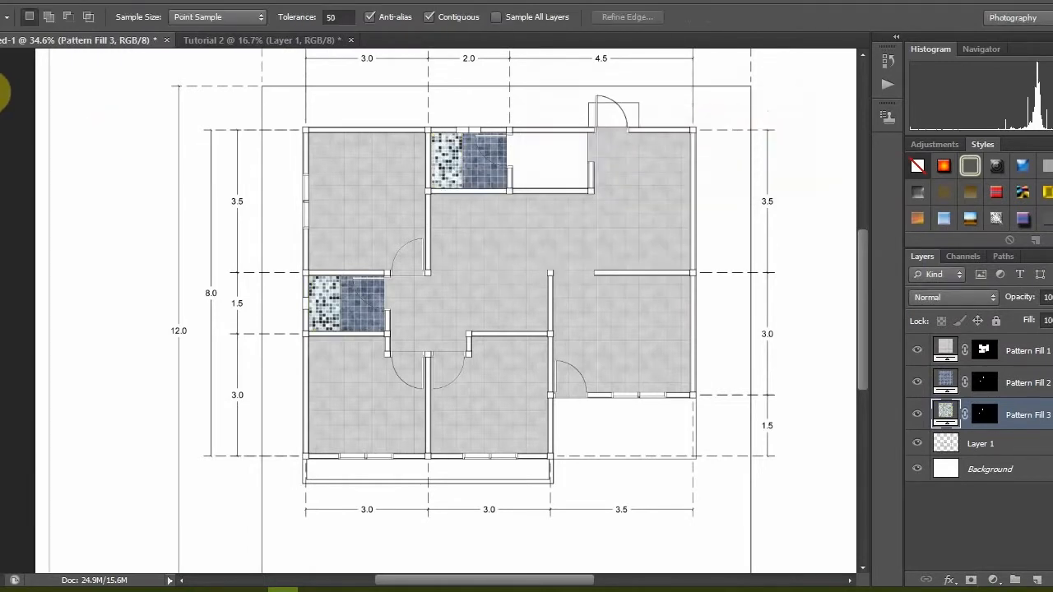
Add a pattern fill layer with the beige stone tile pattern to the small room beside the upper bathroom, selected on Layer 1
left_click(971, 448)
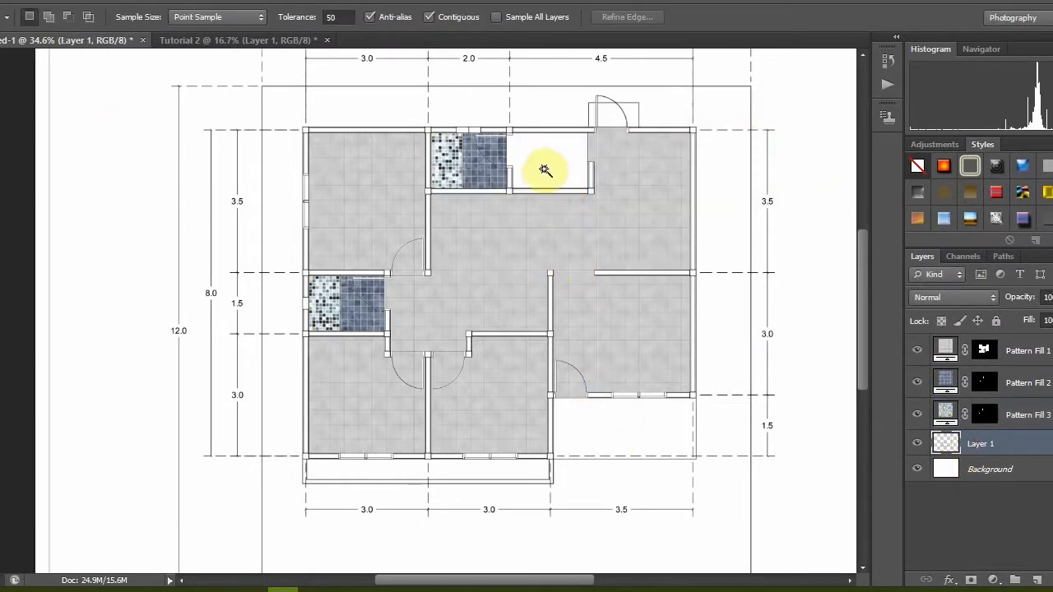
left_click(1016, 581)
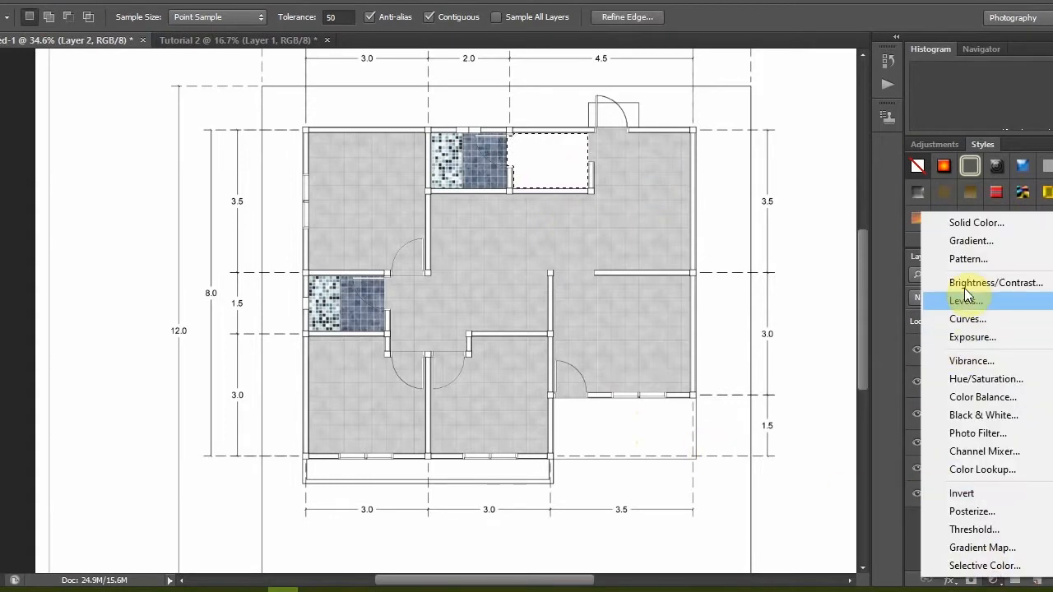
left_click(930, 252)
left_click(566, 145)
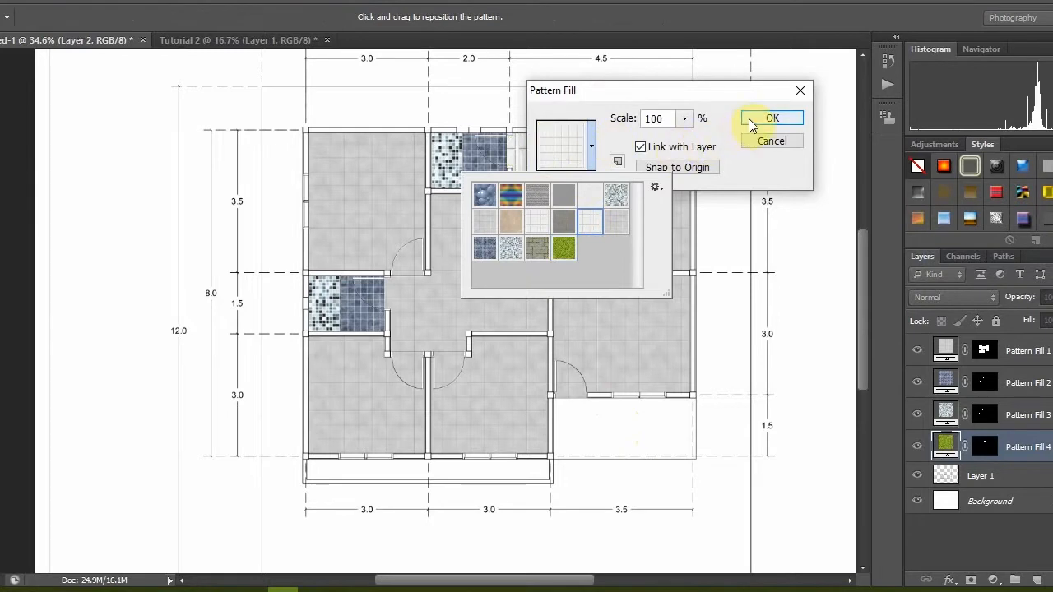
left_click(619, 217)
left_click(539, 230)
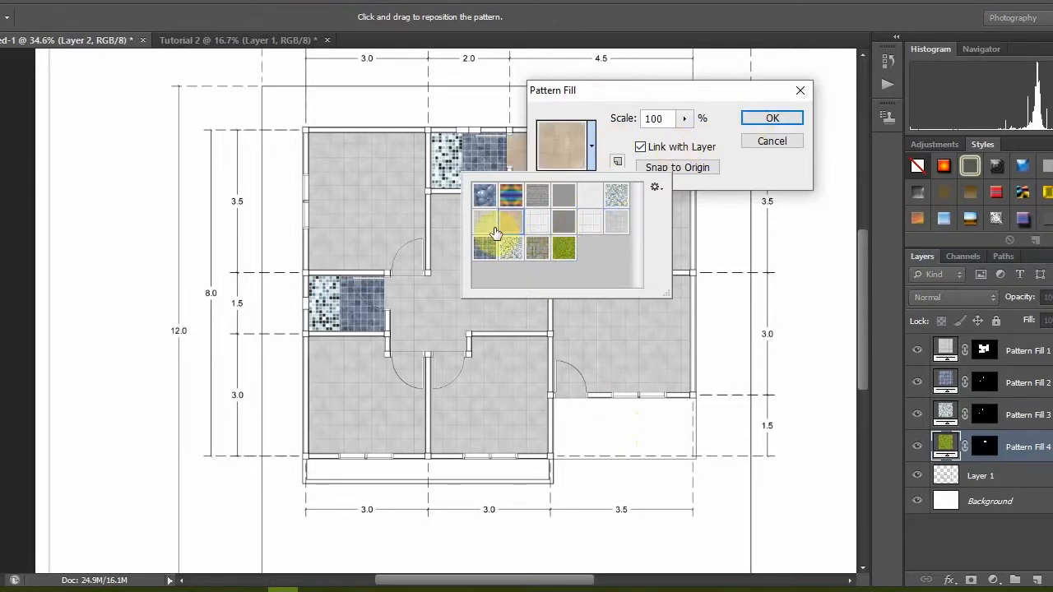
left_click(644, 139)
left_click_drag(661, 90, 691, 239)
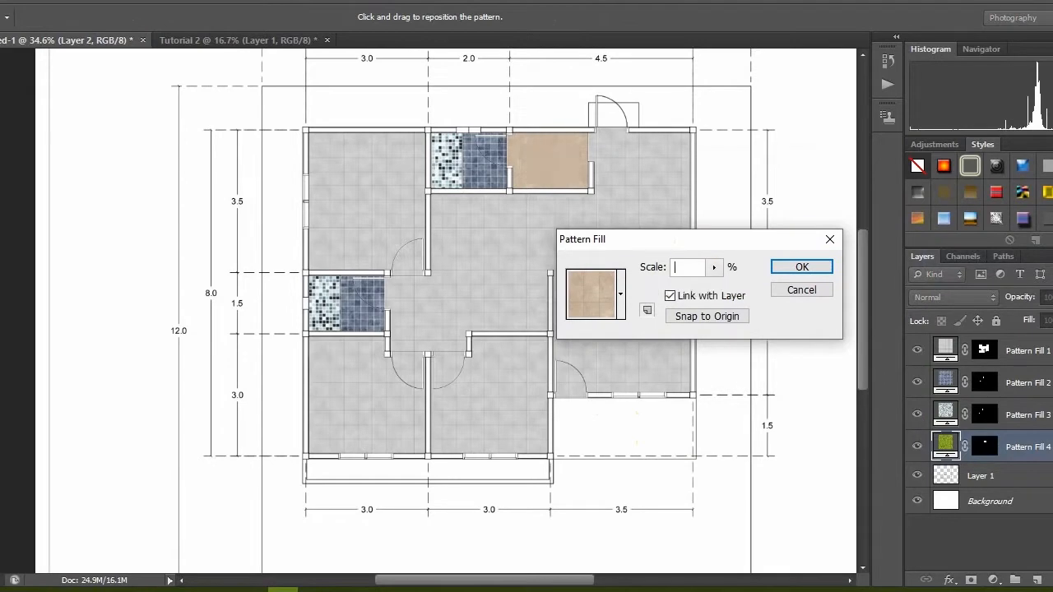
left_click(801, 266)
Select the back-door step and the front terrace area on Layer 1, and add a new layer
left_click(981, 475)
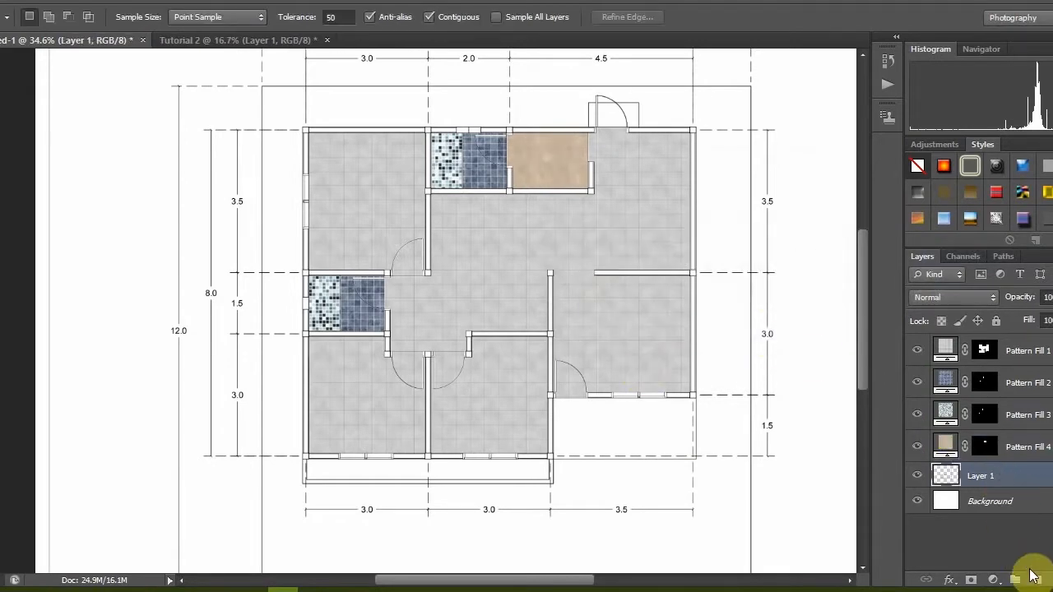
left_click(612, 114)
scroll(630, 117, "up", 2)
scroll(540, 117, "down", 3)
left_click(580, 445, "shift")
left_click(1037, 580)
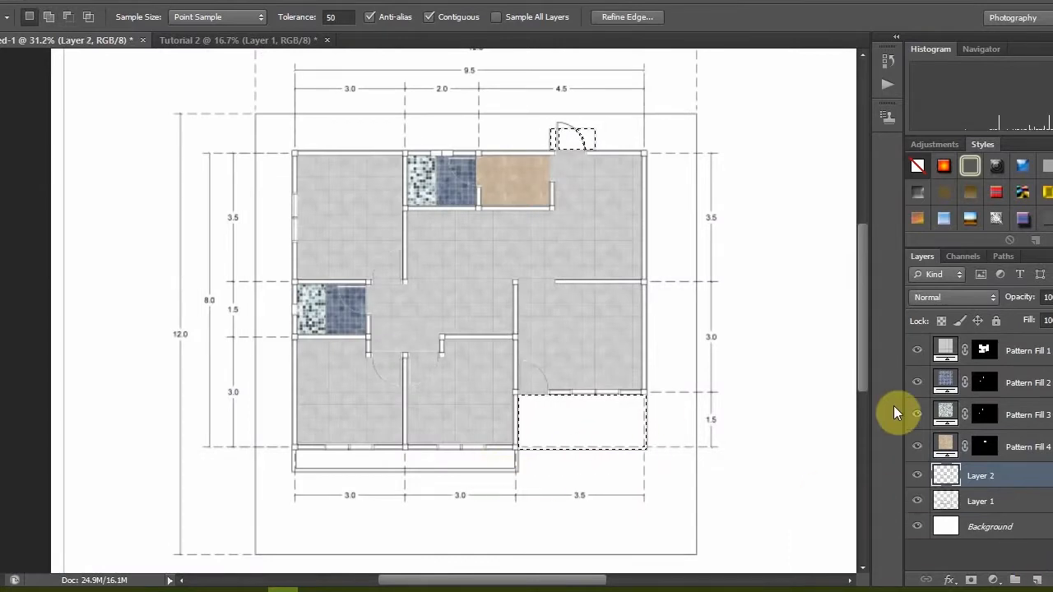
Add a pattern fill layer to the terrace and back-door step, trying several tile patterns up to the gray cobblestone
left_click(971, 580)
left_click(905, 261)
left_click(621, 294)
left_click(648, 372)
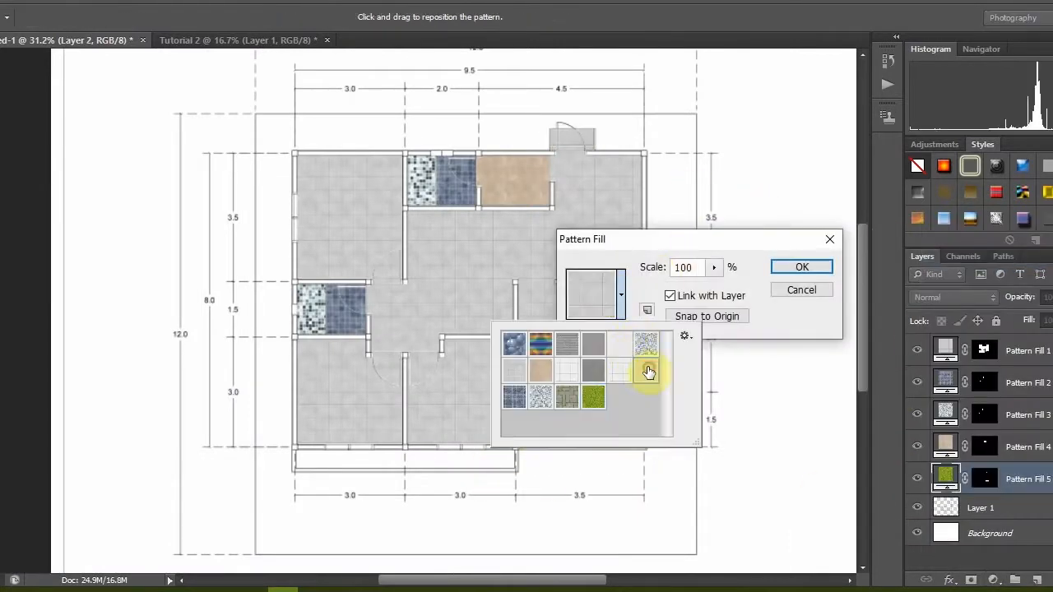
left_click(562, 399)
left_click(537, 400)
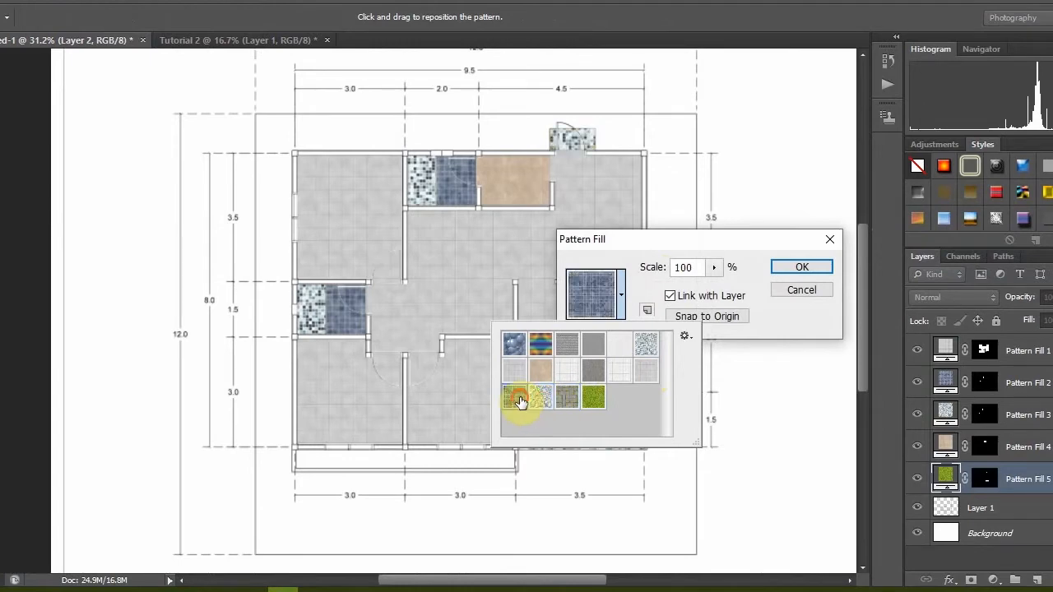
left_click(535, 380)
left_click(593, 374)
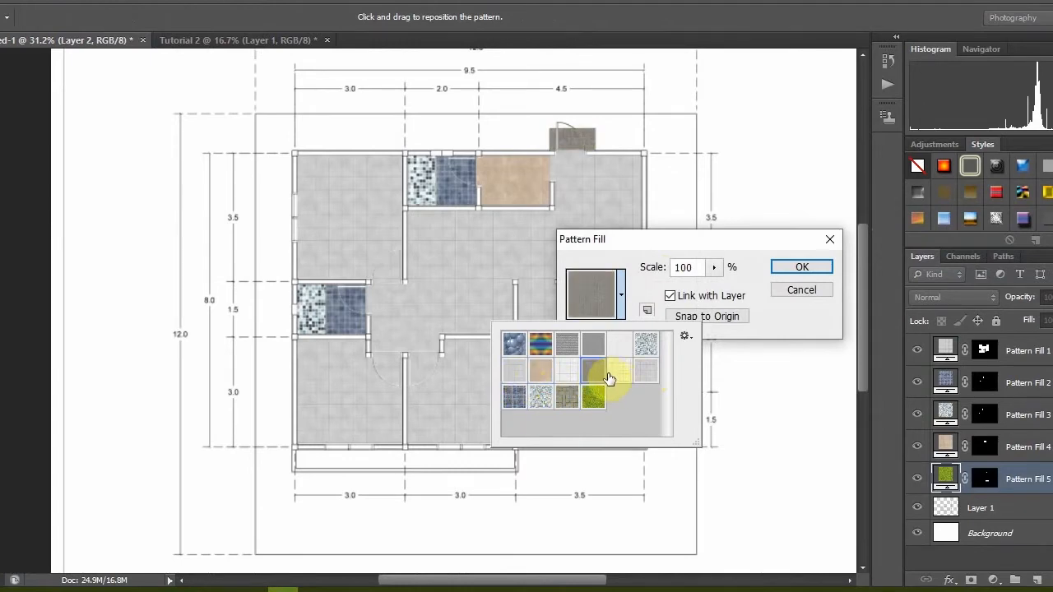
left_click(605, 303)
left_click_drag(665, 240, 700, 211)
scroll(628, 419, "up", 5)
scroll(627, 419, "down", 2)
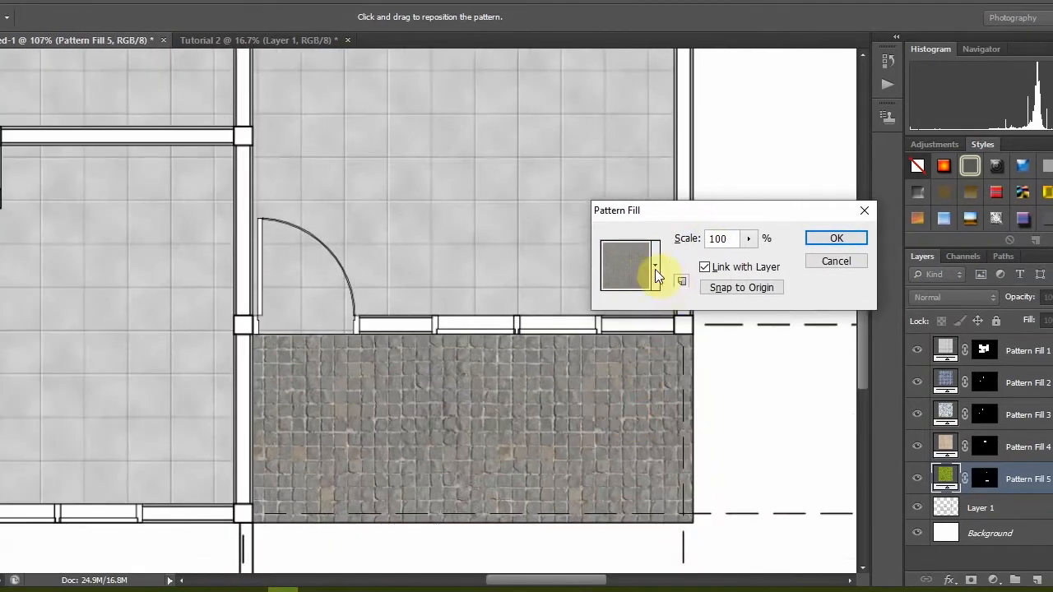
Compare further patterns for the terrace fill and choose the white square tile pattern
left_click(655, 269)
left_click(677, 343)
left_click(653, 343)
left_click(610, 313)
left_click(654, 343)
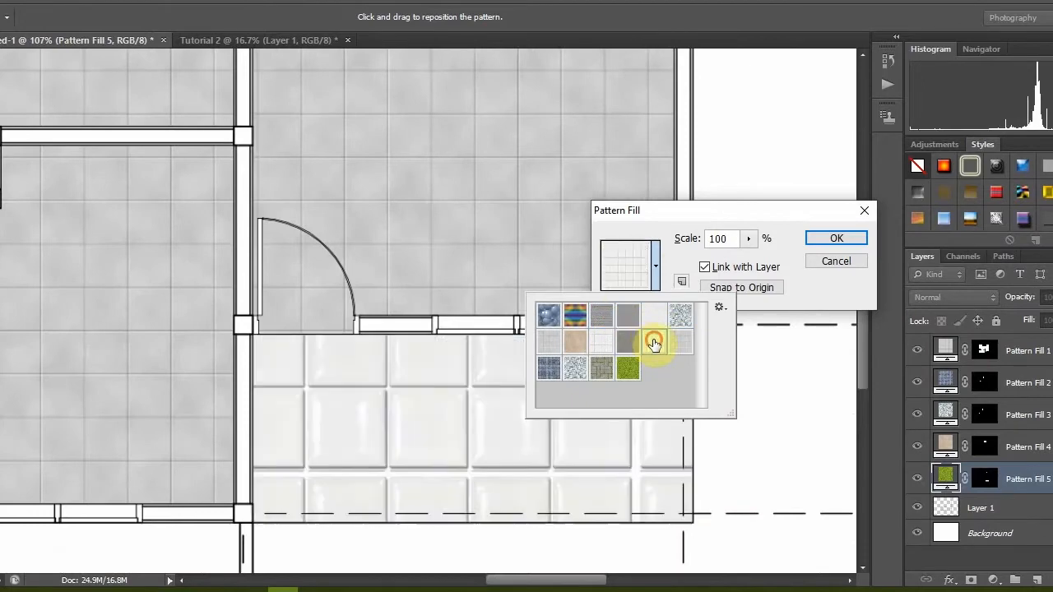
Set the terrace tile pattern's scale to 65% and apply the fill
left_click(726, 238)
key("BackSpace")
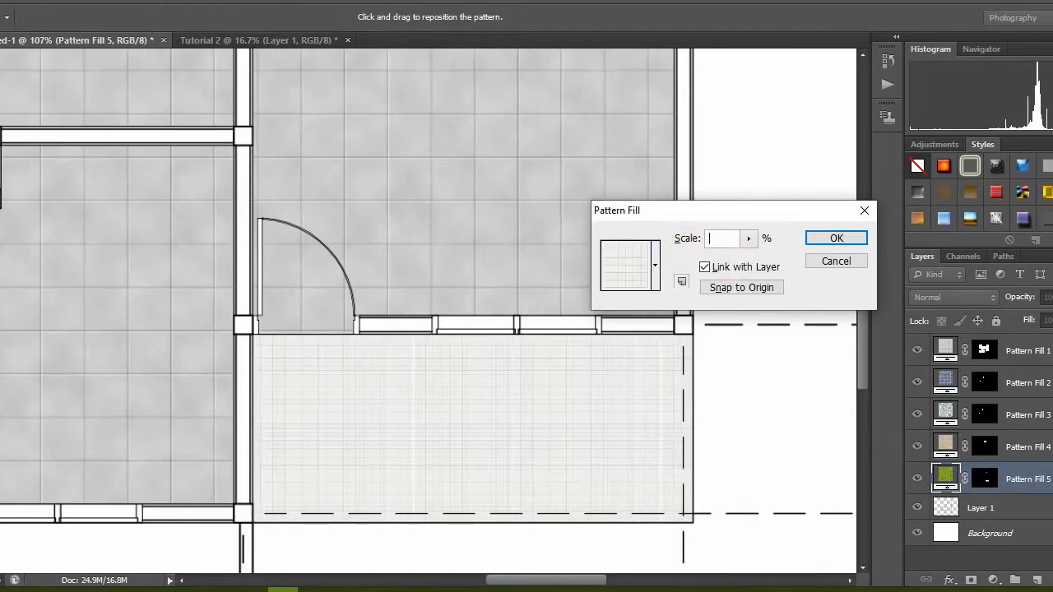
type("40")
key("BackSpace")
key("BackSpace")
type("80")
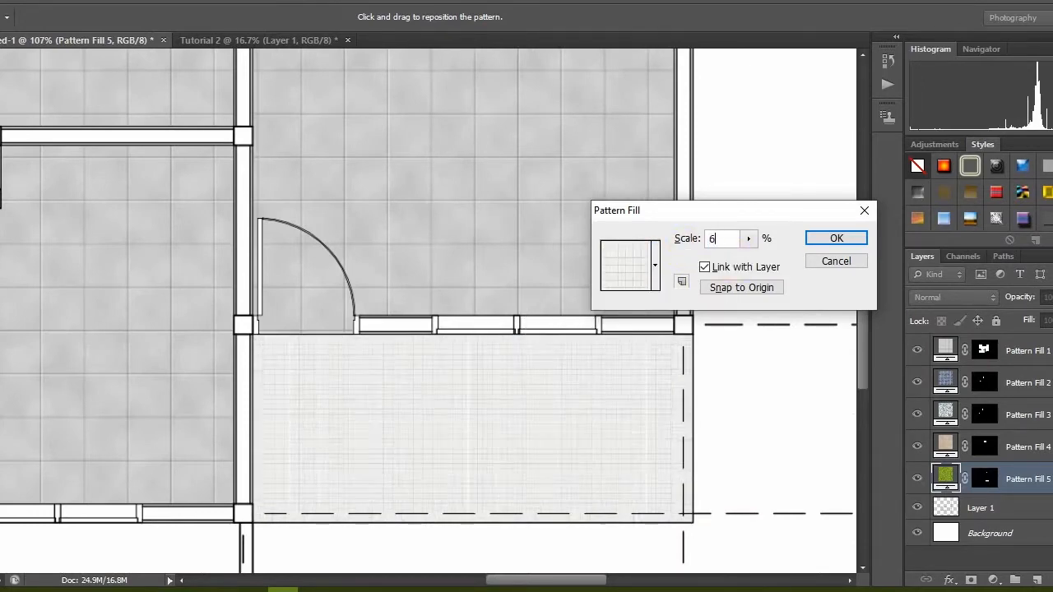
key("BackSpace")
key("BackSpace")
type("70")
key("BackSpace")
key("BackSpace")
type("65")
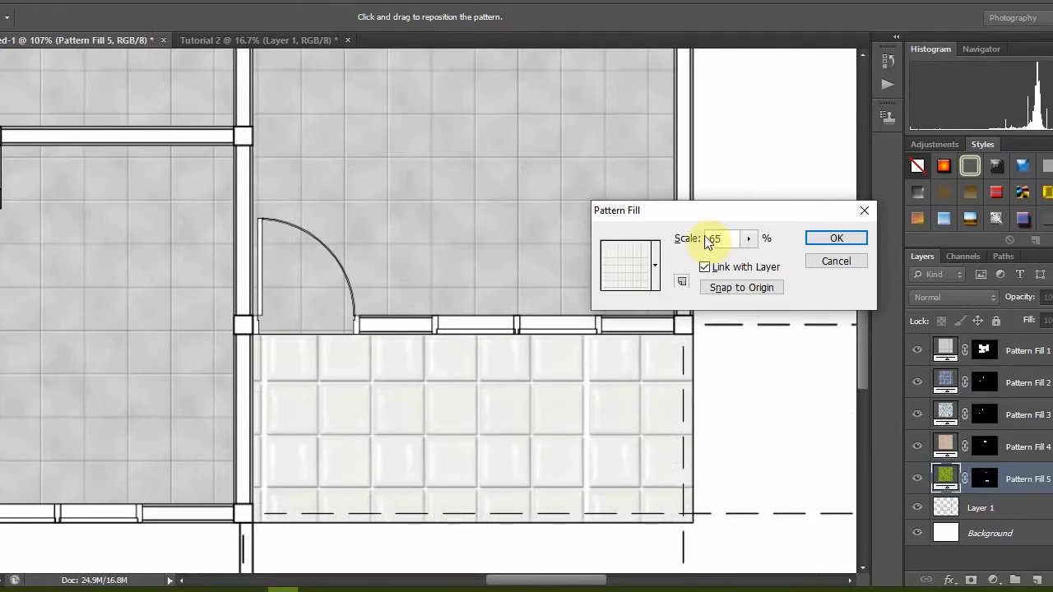
key("Return")
scroll(493, 247, "down", 8)
Select the front wall segments and the walls beside the two front bedrooms on Layer 1 with the Magic Wand
left_click(17, 70)
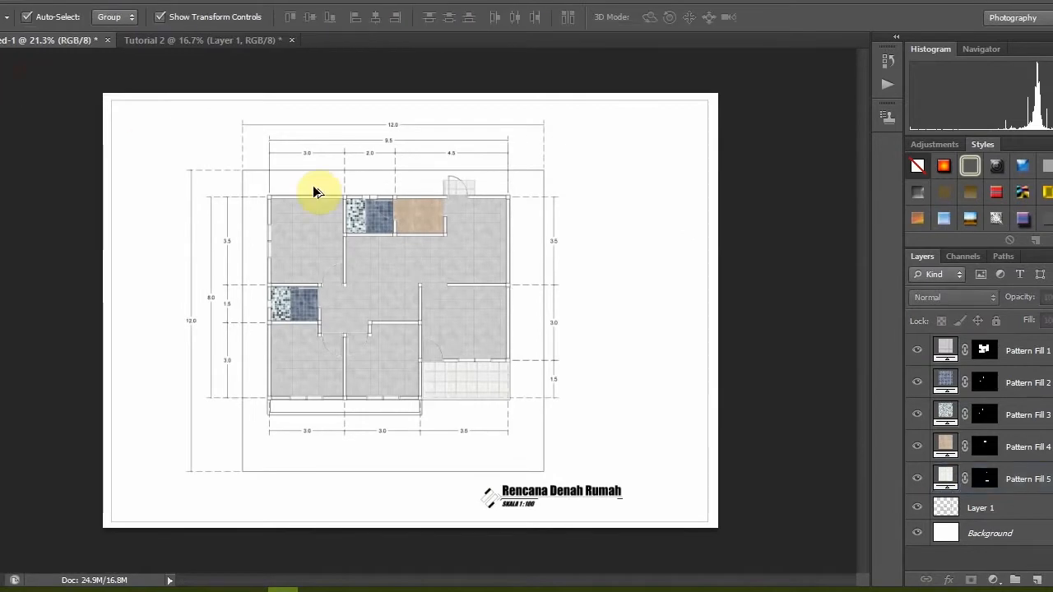
scroll(348, 299, "up", 2)
left_click(1012, 511)
left_click(1, 138)
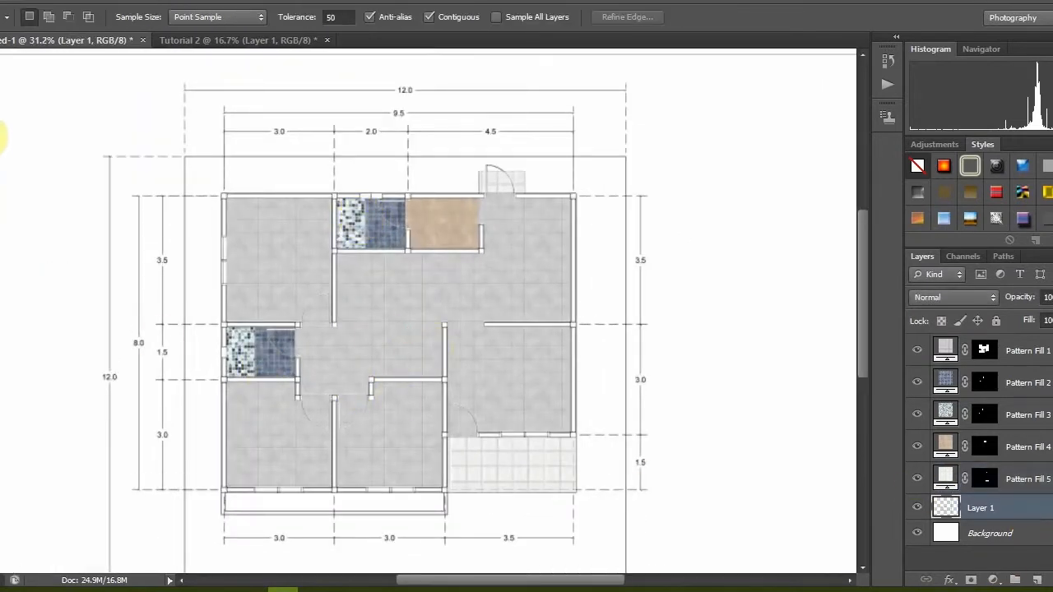
scroll(275, 376, "up", 5)
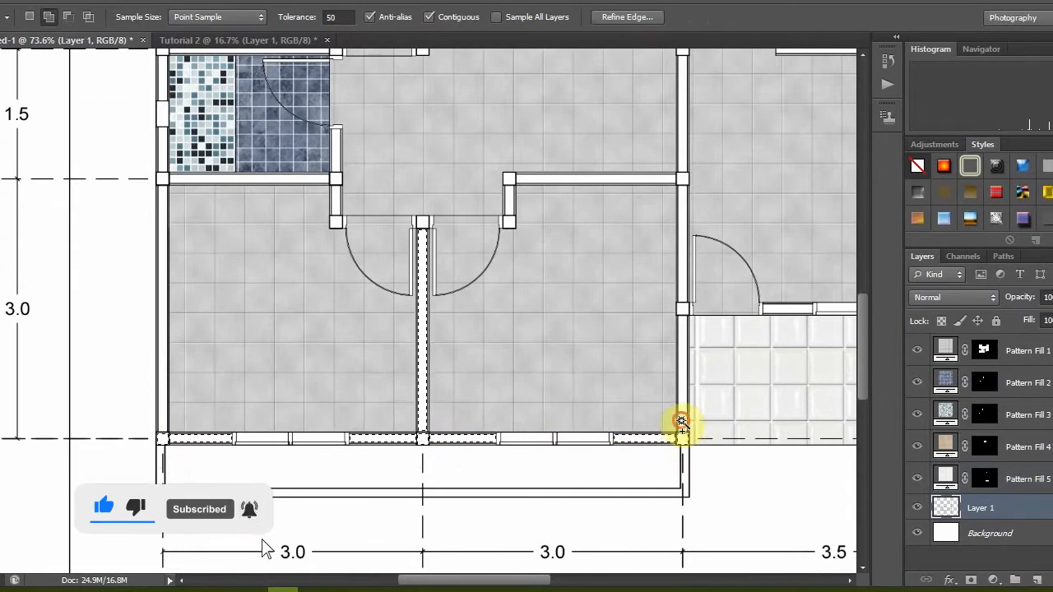
left_click(684, 311)
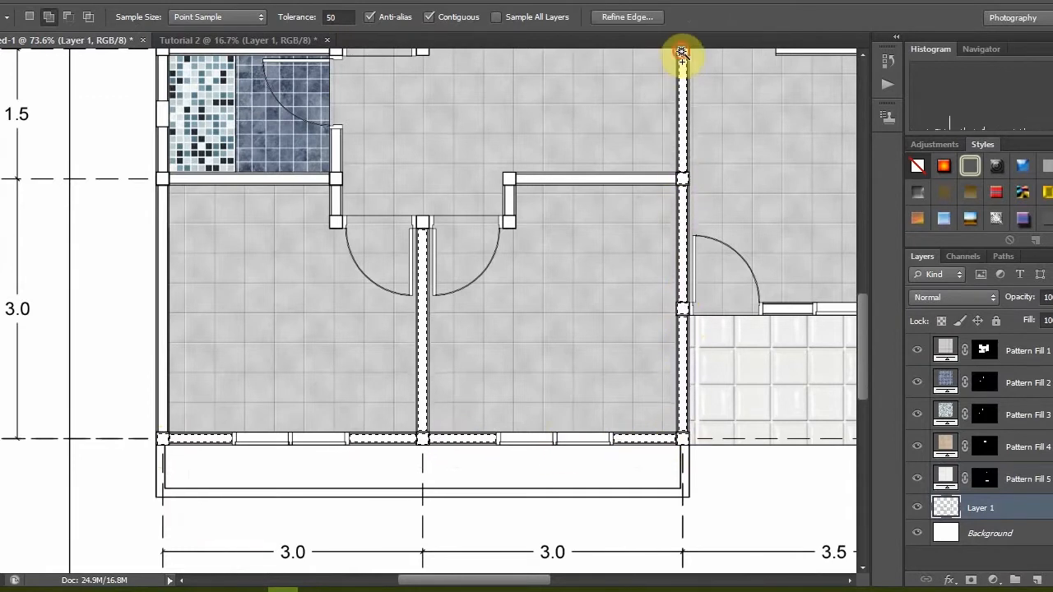
Add the columns and walls by the bedroom doors, the wall below the lower bathroom and the adjoining exterior wall to the selection
left_click(423, 223)
left_click(335, 223)
left_click(336, 201)
left_click(336, 180)
left_click(305, 180)
left_click(162, 165)
left_click(164, 214)
scroll(252, 428, "down", 1)
scroll(251, 427, "down", 1)
scroll(233, 200, "up", 3)
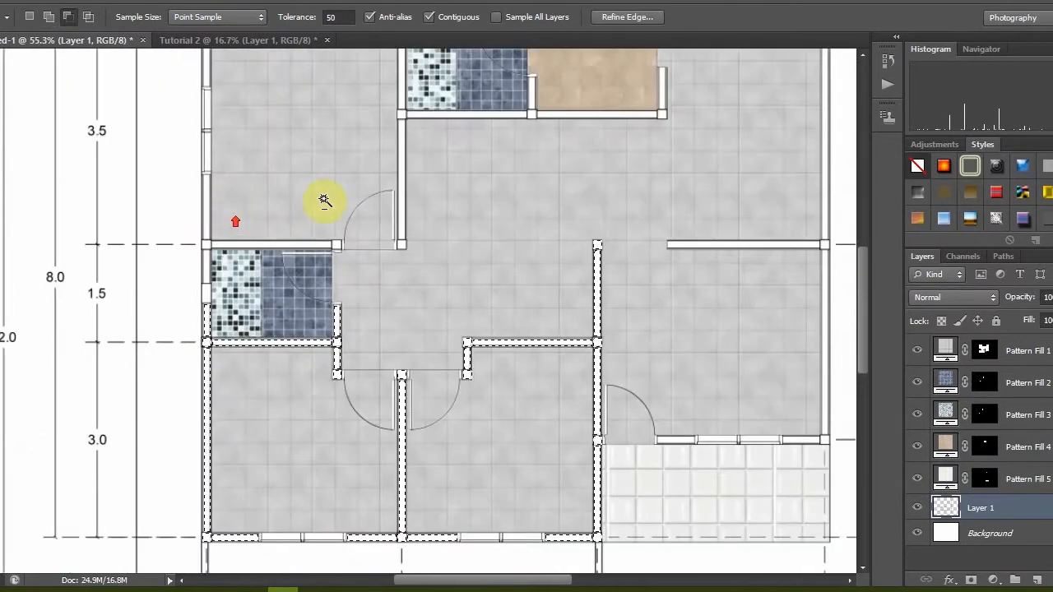
Add the walls and columns enclosing the rear bedroom and the lower bathroom's upper wall to the selection
scroll(239, 403, "up", 3)
left_click(200, 404)
left_click(197, 362)
left_click(366, 363)
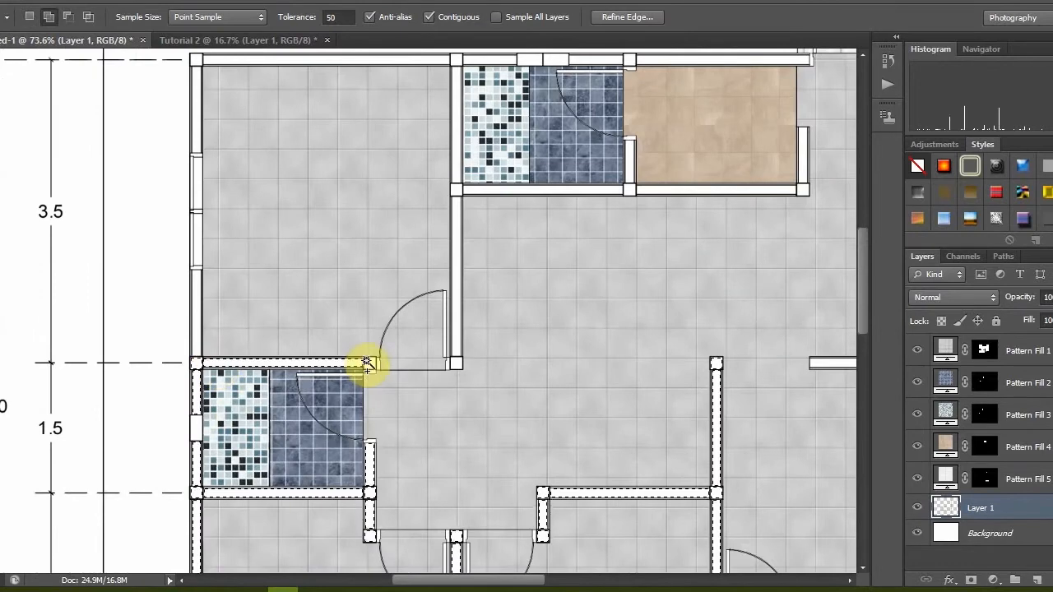
left_click(456, 189)
left_click(439, 58)
left_click(198, 69)
left_click(197, 290)
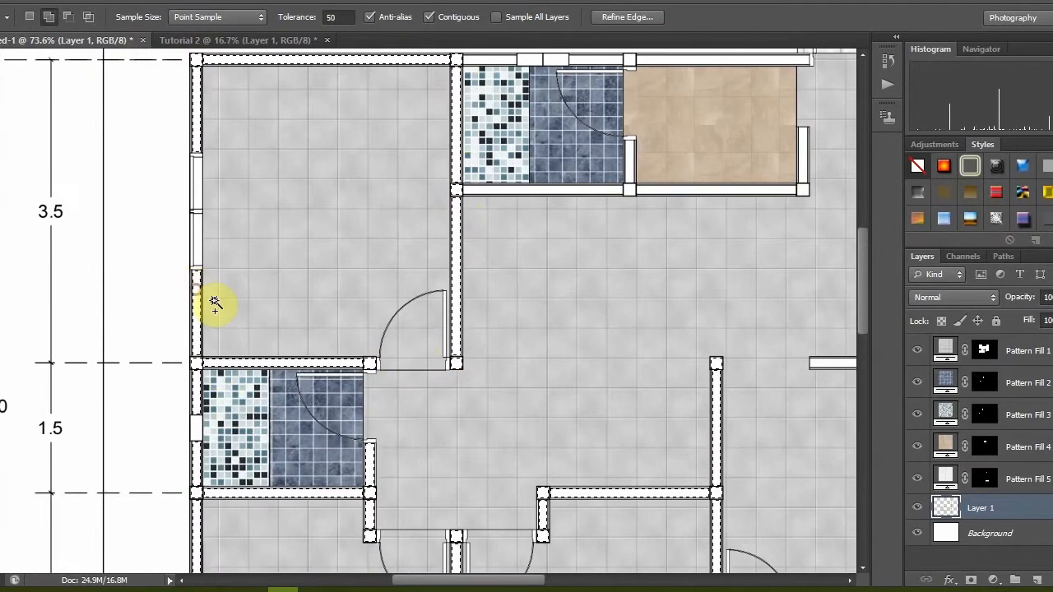
Add the walls and columns around the upper bathroom and the beige-tiled room to the selection
scroll(391, 311, "down", 4)
scroll(659, 130, "up", 5)
left_click(322, 149)
left_click(434, 149)
left_click(494, 149)
left_click(511, 148)
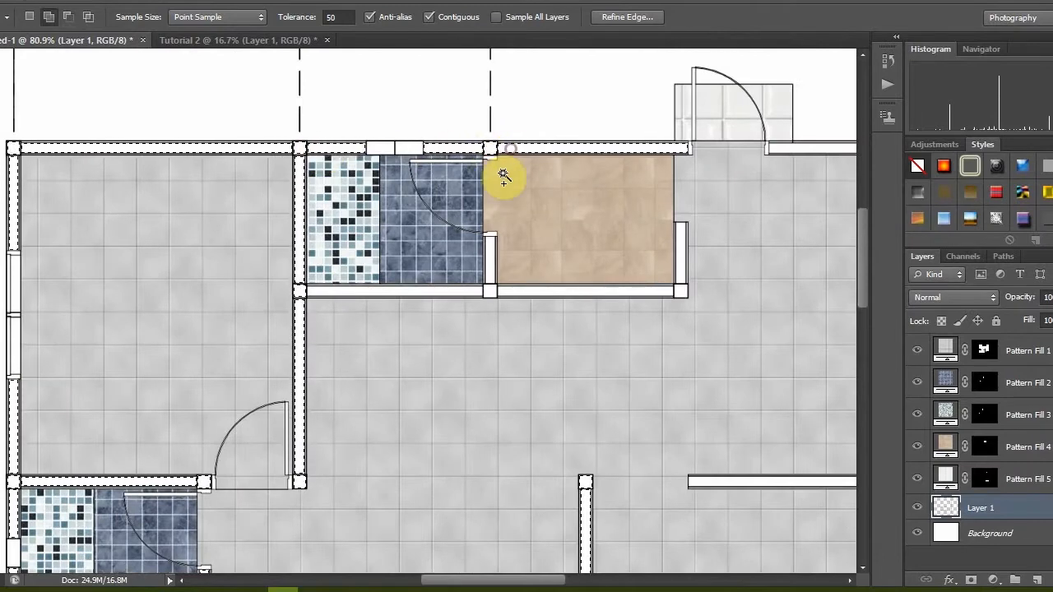
left_click(400, 291)
left_click(490, 292)
left_click(491, 275)
left_click(515, 293)
left_click(679, 292)
left_click(679, 276)
Add the front room's window wall, its dividing wall and the adjoining exterior side wall to the selection
scroll(674, 284, "down", 11)
scroll(716, 498, "up", 9)
left_click(599, 474)
left_click(731, 475)
left_click(771, 473)
left_click(771, 461)
left_click(742, 237)
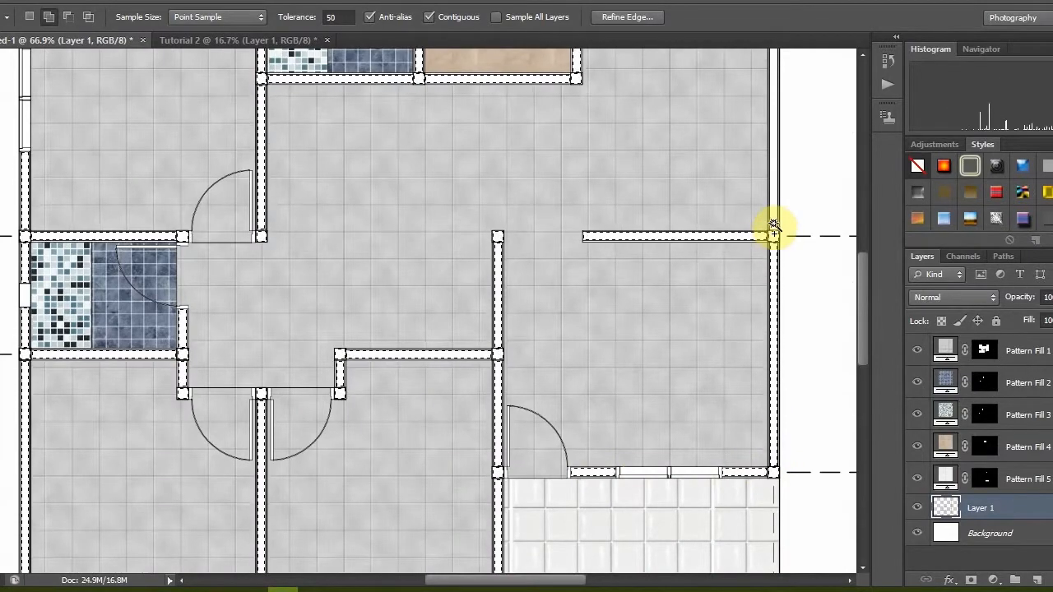
left_click(774, 224)
Add the rear exterior wall segment and corner column beside the back door to the wall selection
scroll(731, 216, "down", 8)
scroll(765, 80, "up", 10)
left_click(760, 145)
left_click(736, 146)
scroll(737, 174, "down", 5)
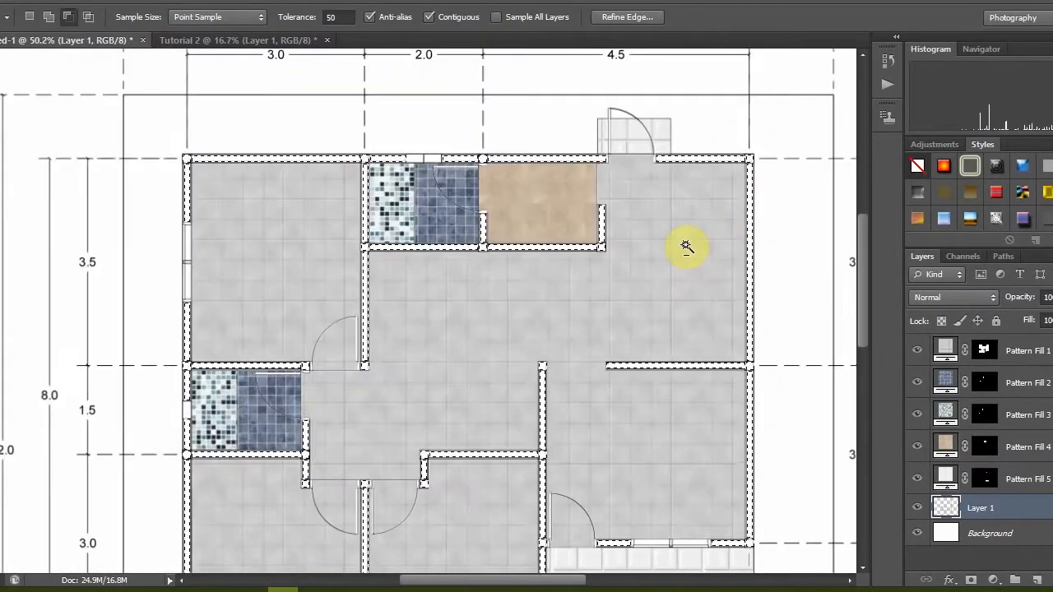
scroll(687, 247, "down", 2)
scroll(664, 318, "down", 2)
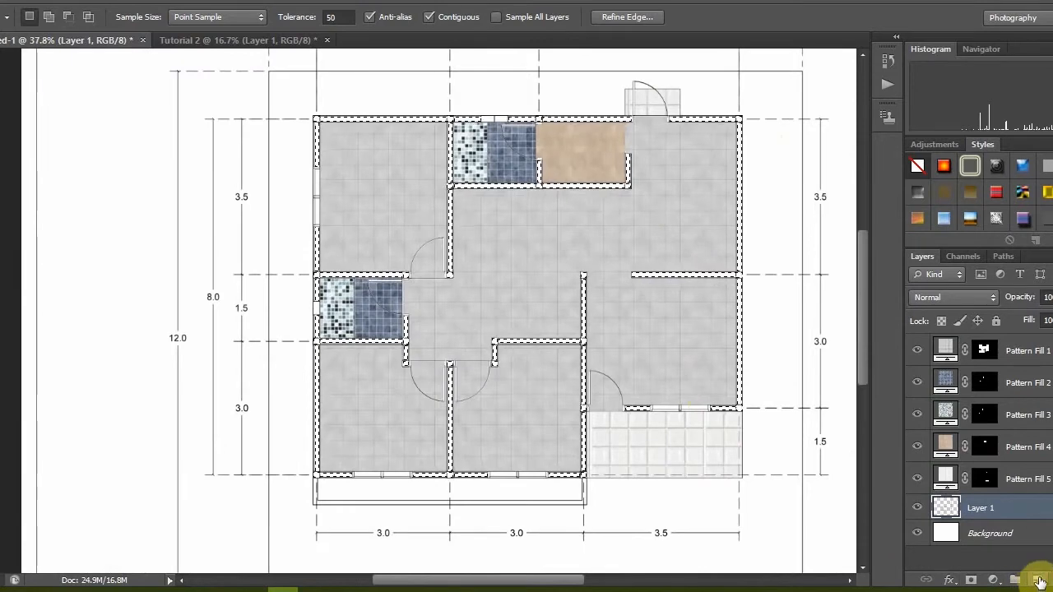
Fill the selected walls with a solid color layer in black (000000)
left_click(992, 580)
left_click(977, 229)
type("0")
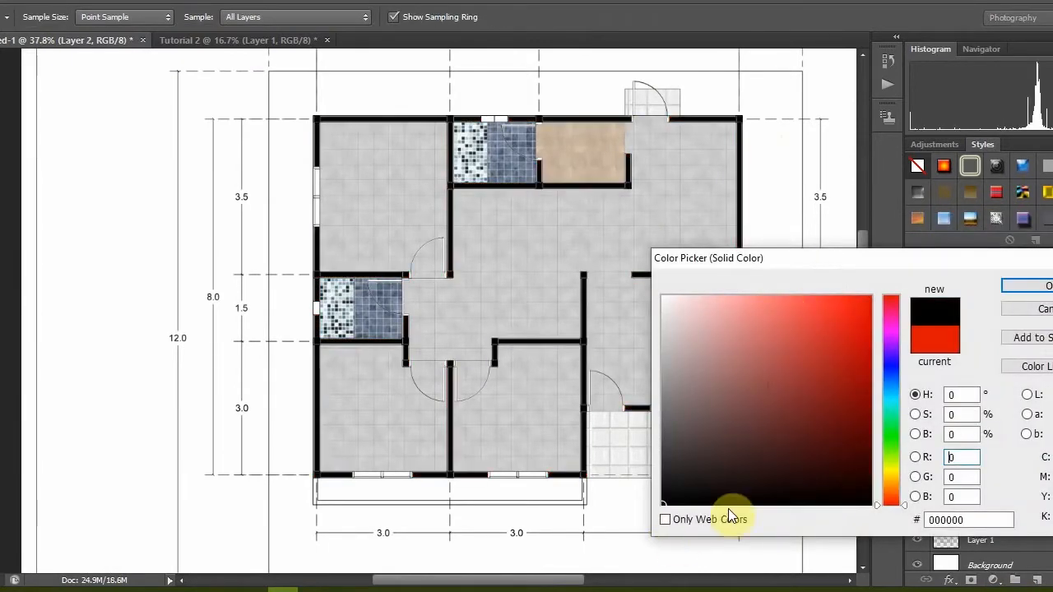
left_click(1033, 294)
left_click(5, 59)
scroll(411, 252, "up", 2)
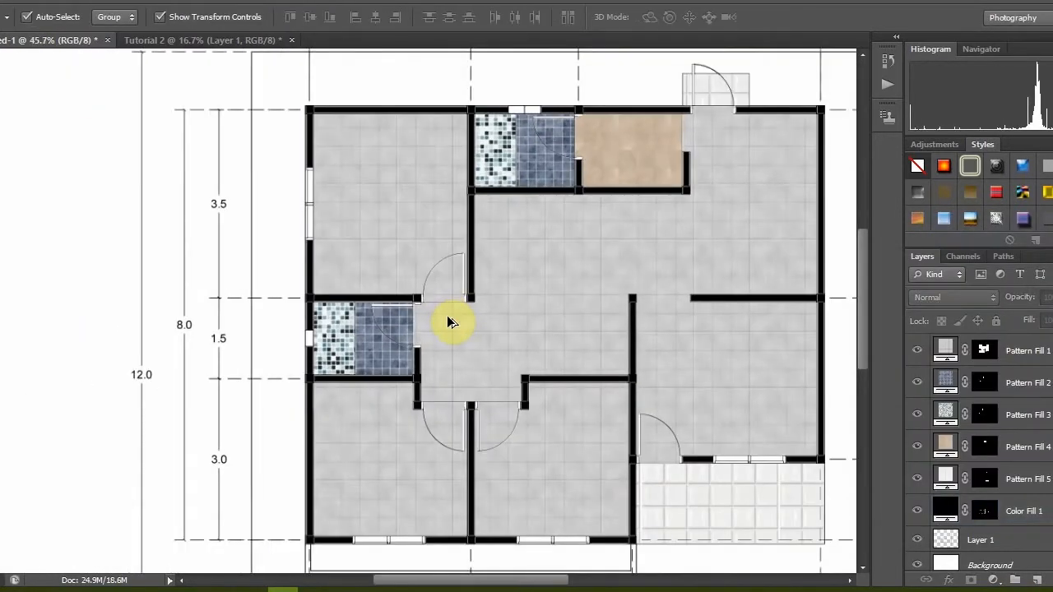
Select the window frames of both front bedrooms on Layer 1 with the Magic Wand
left_click(979, 539)
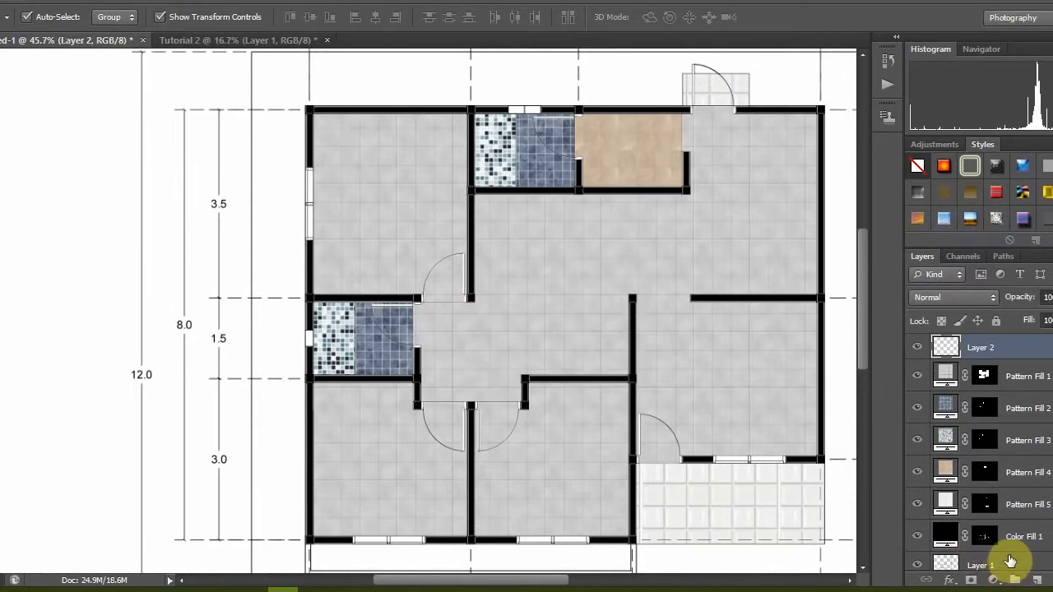
key("w")
scroll(428, 538, "up", 4)
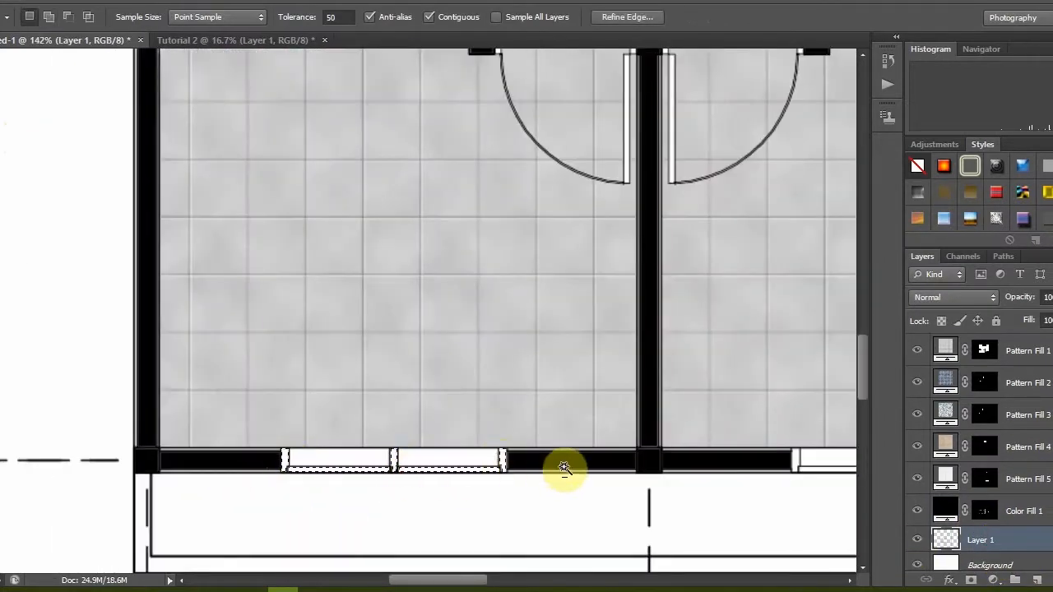
scroll(806, 487, "down", 4)
scroll(757, 478, "up", 4)
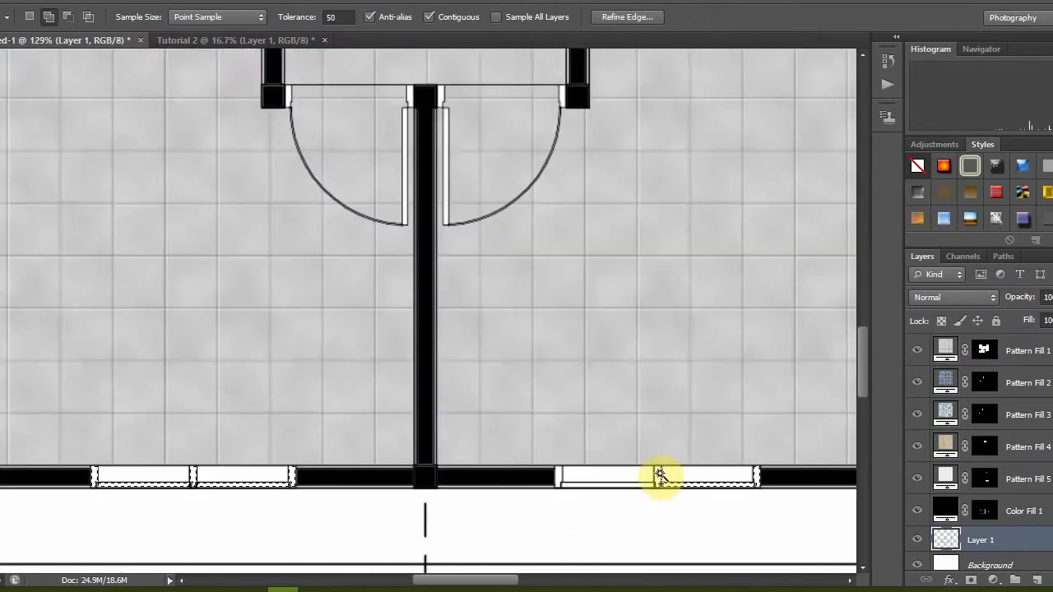
Add the front door's leaf, swing arc and jambs to the selection
scroll(567, 473, "down", 4)
scroll(789, 460, "up", 5)
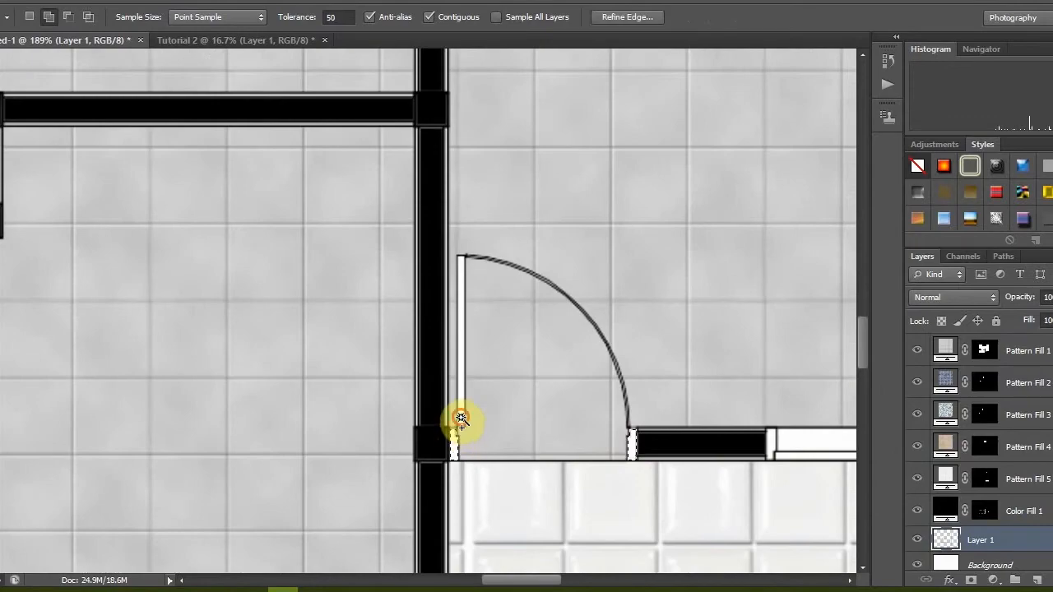
scroll(638, 422, "up", 5)
scroll(638, 437, "down", 4)
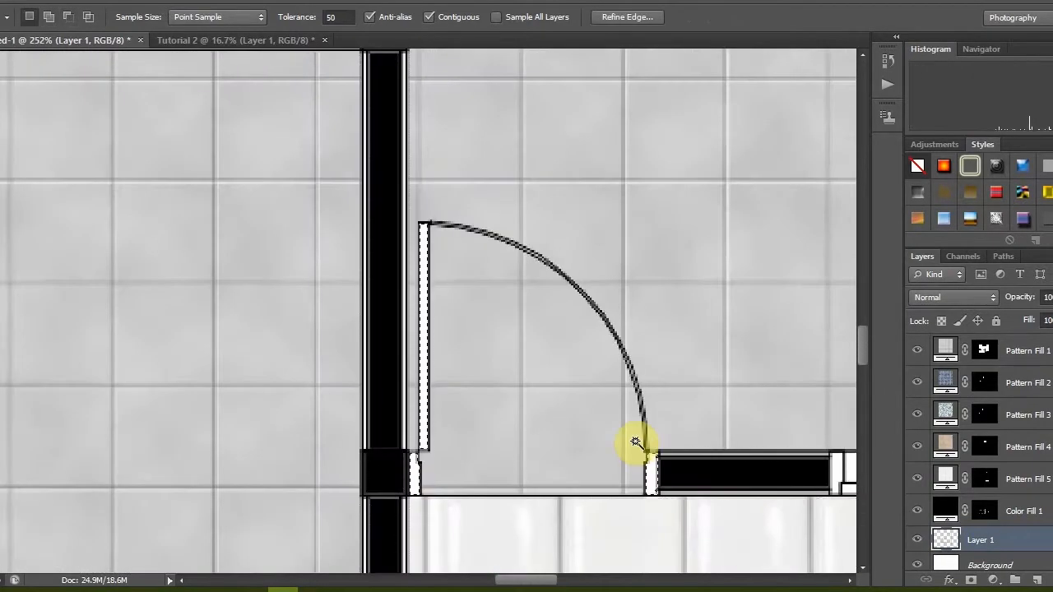
Add the frame parts of the front room's window next to the terrace to the selection
scroll(634, 445, "down", 5)
scroll(399, 460, "up", 4)
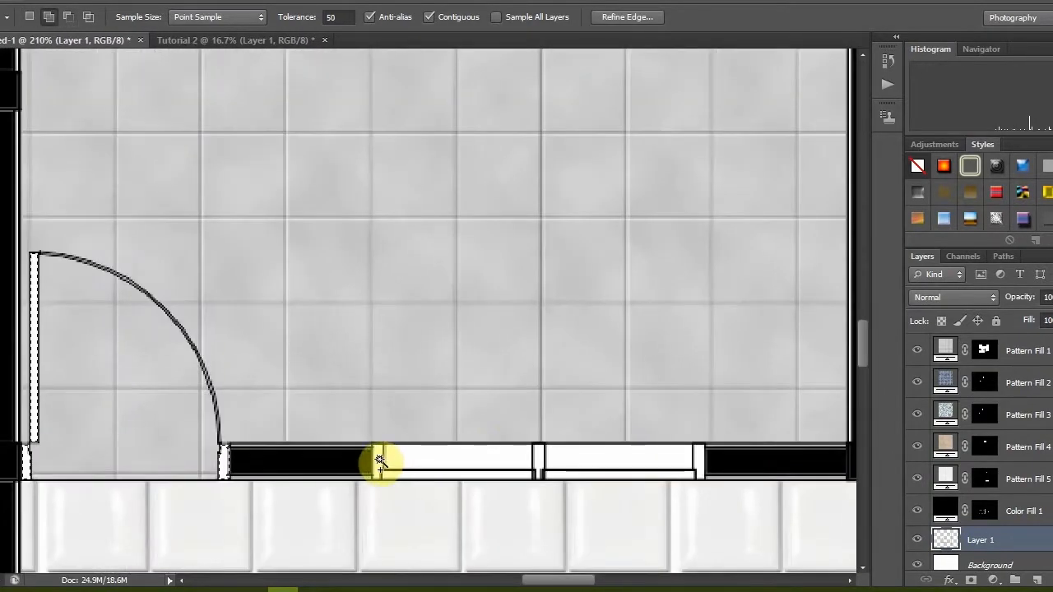
scroll(628, 313, "down", 5)
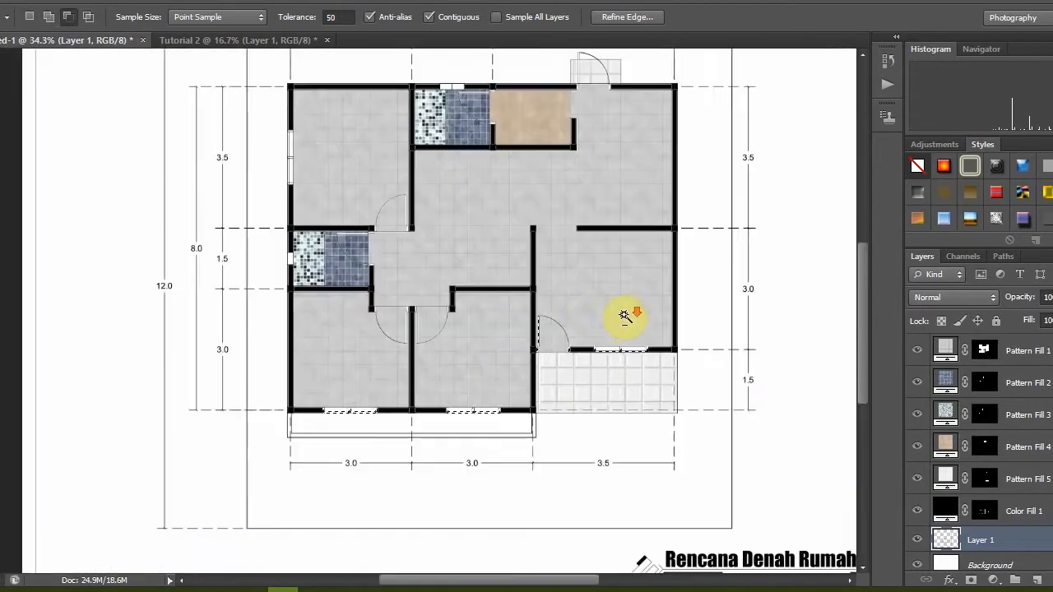
Add the leaves and jambs of the front bedroom doors, rear left bedroom door and left bathroom door to the selection
scroll(376, 301, "up", 5)
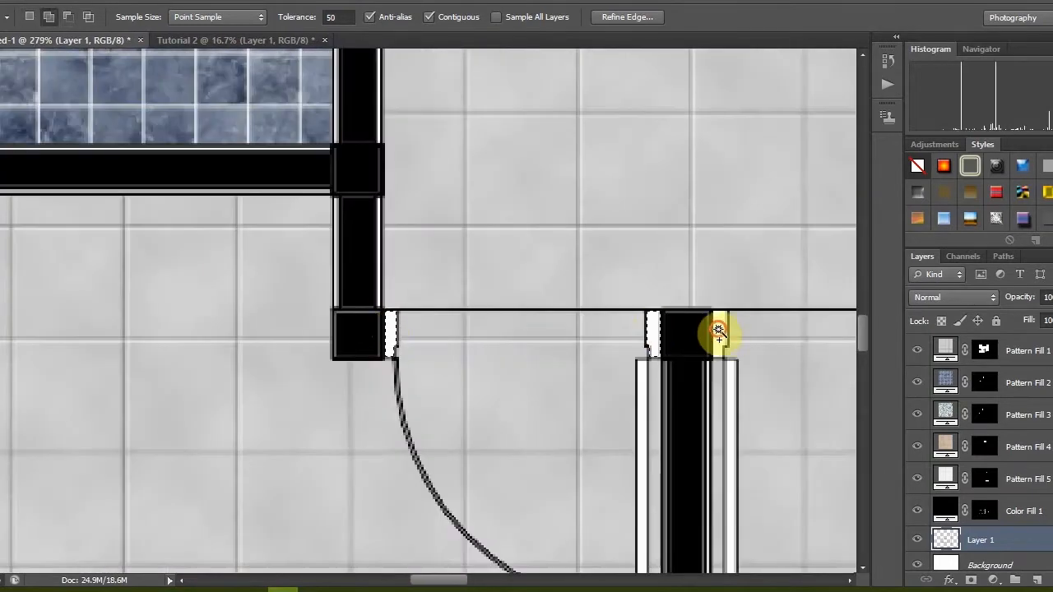
scroll(730, 380, "down", 5)
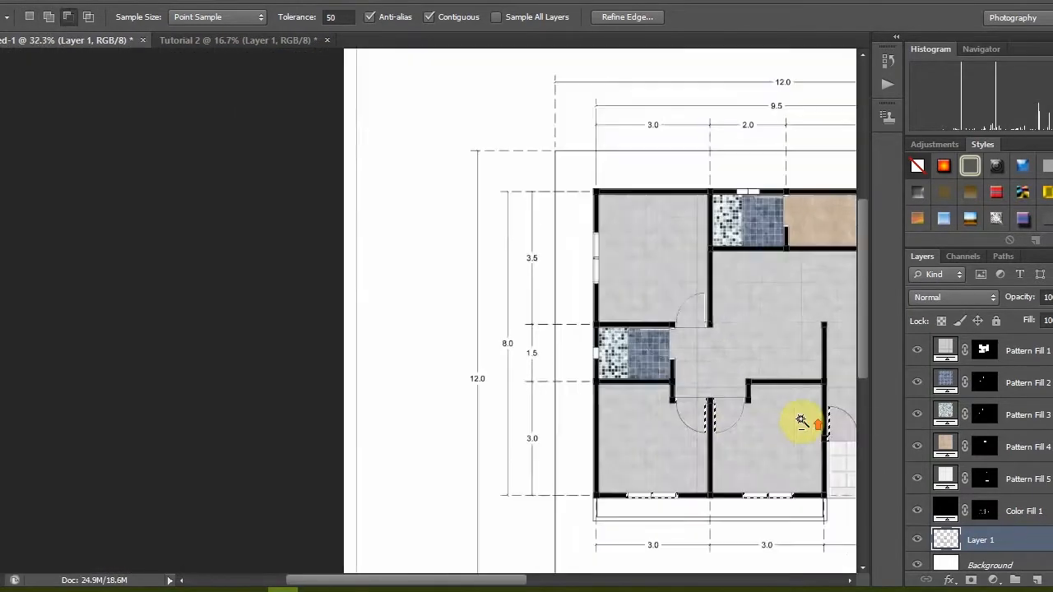
scroll(688, 447, "up", 4)
scroll(493, 238, "up", 3)
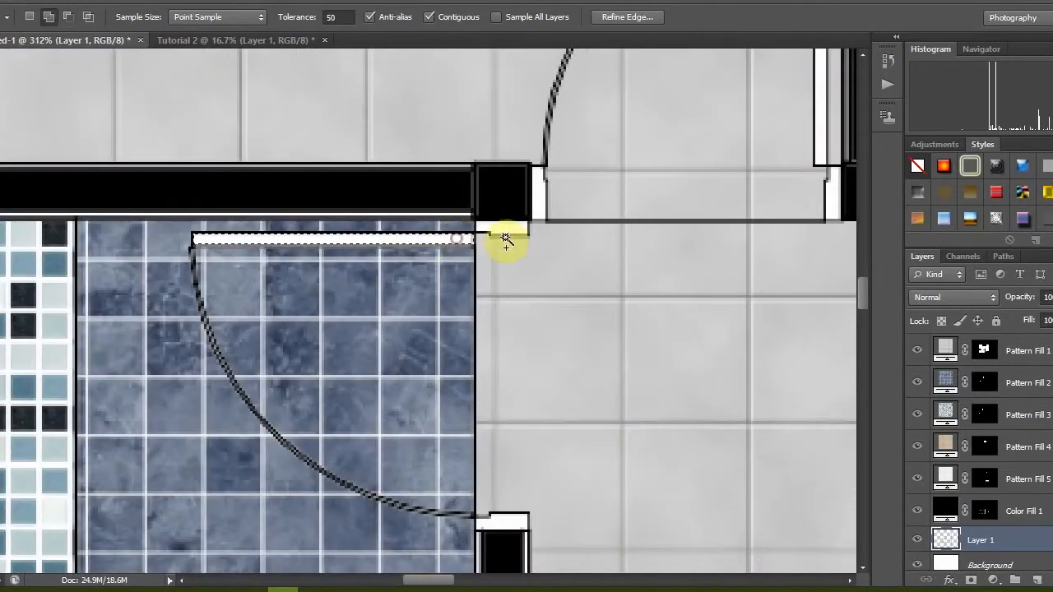
scroll(521, 334, "down", 5)
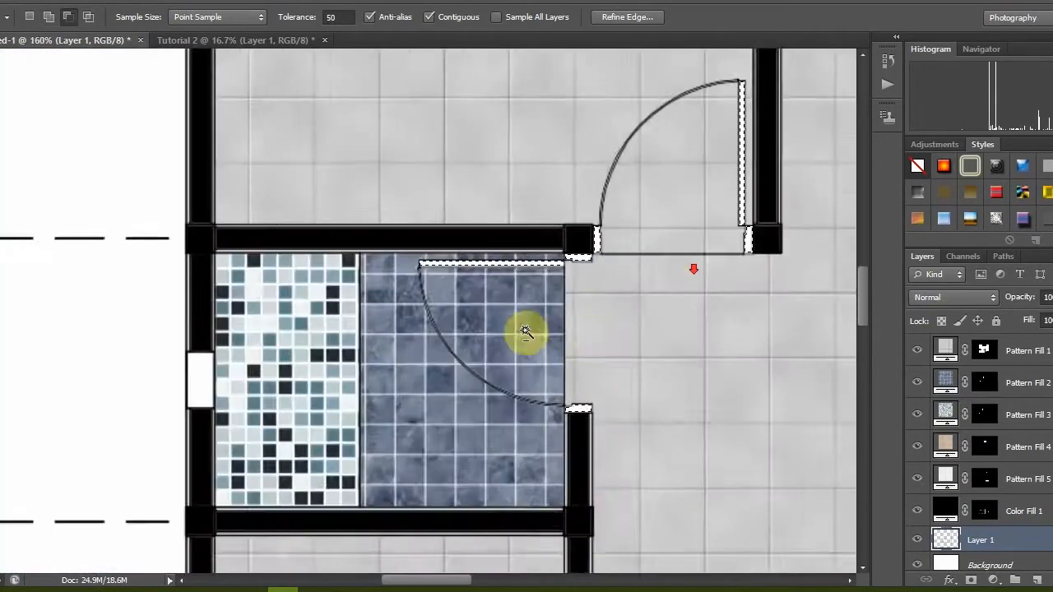
Add the rear left bedroom's window frame and the leaves and jambs of the rear bathroom door and back door to the selection
scroll(347, 200, "up", 5)
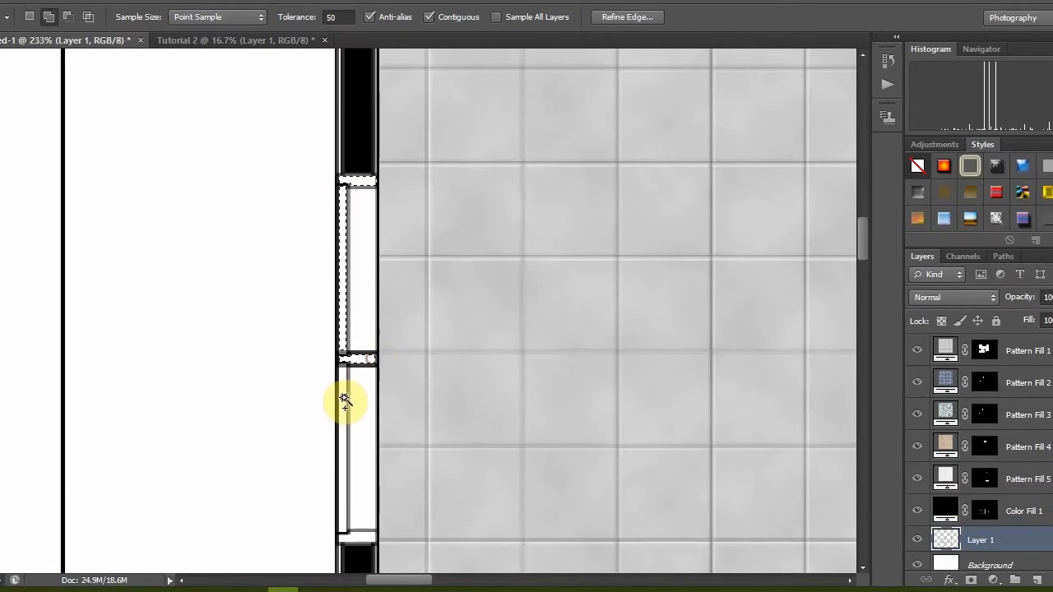
scroll(348, 526, "down", 5)
scroll(715, 271, "up", 6)
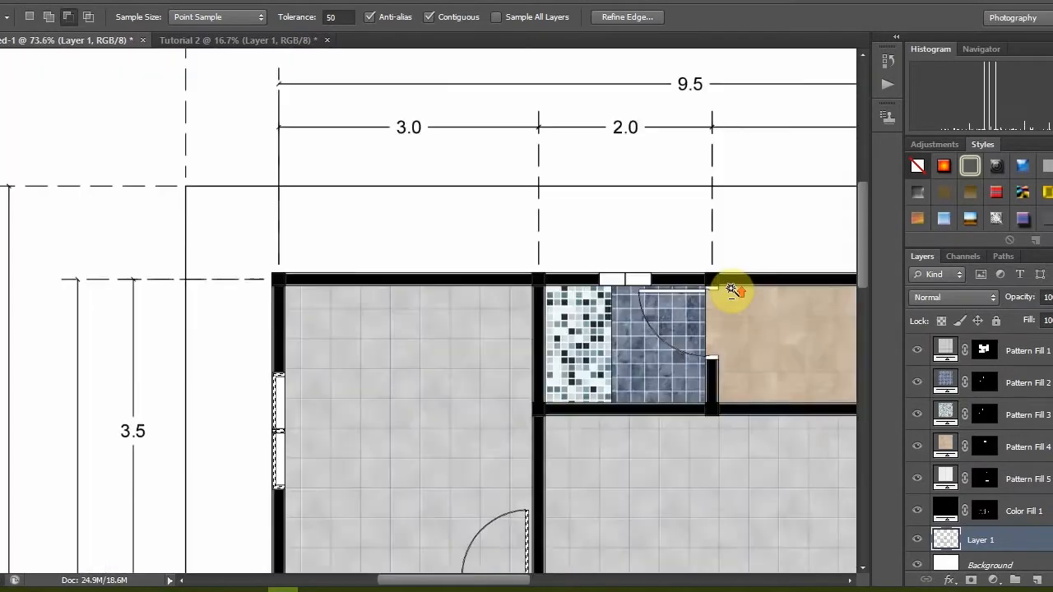
scroll(682, 205, "down", 6)
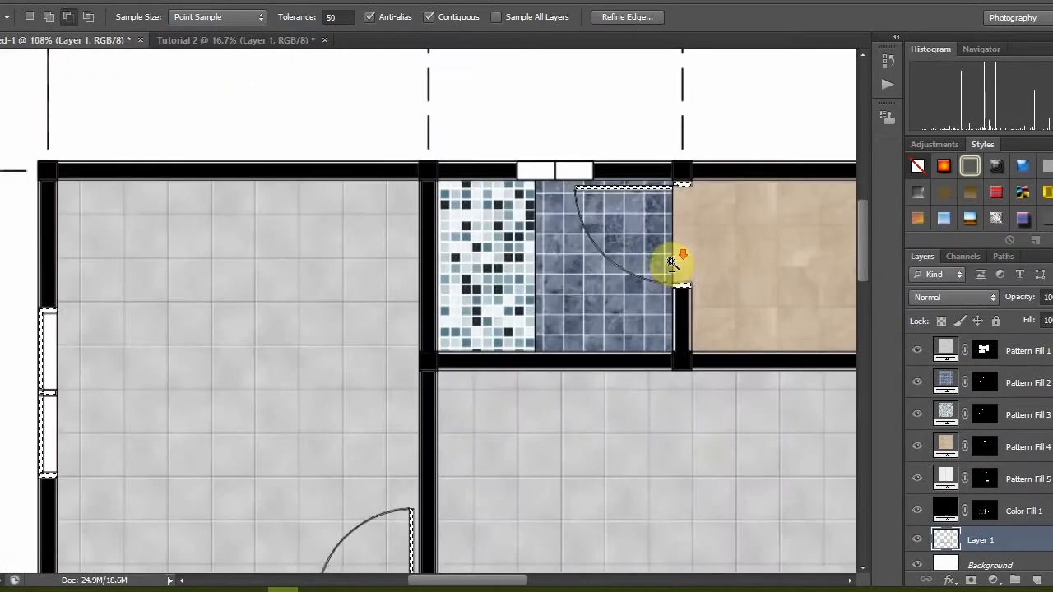
scroll(831, 263, "up", 4)
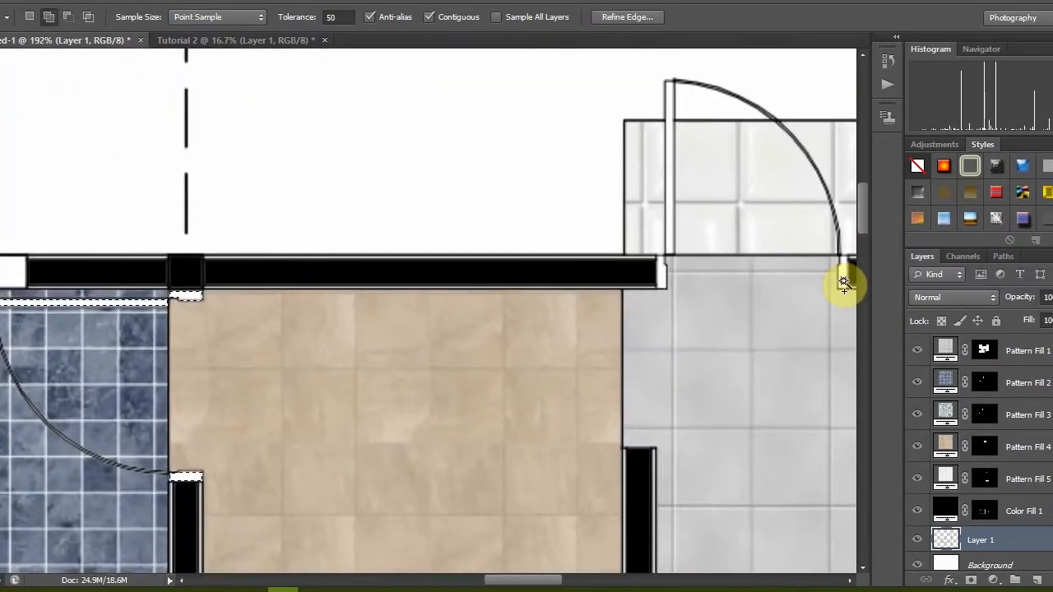
left_click(673, 236)
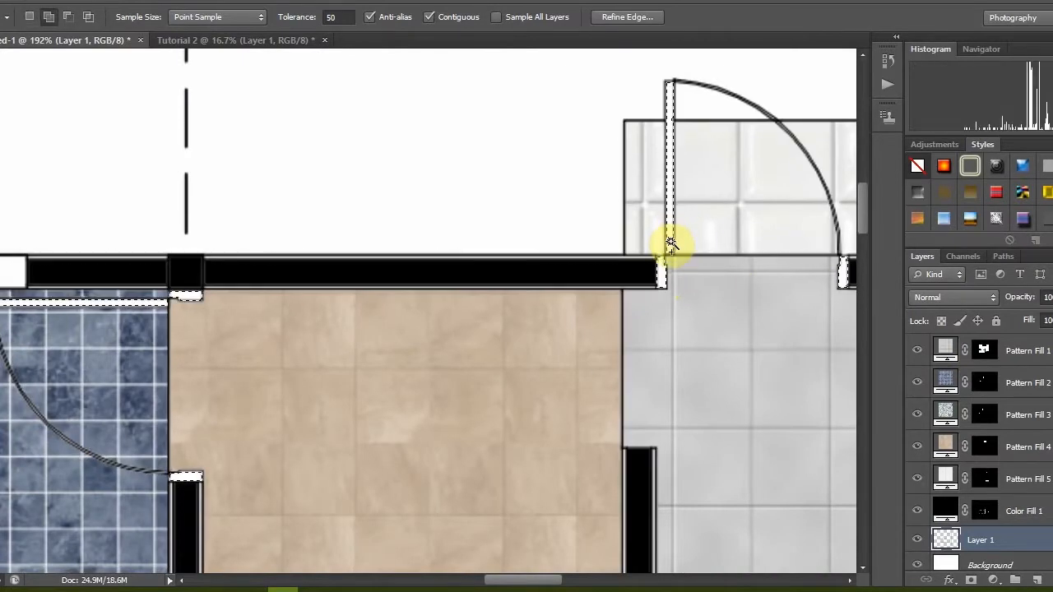
Fill the selected door and window parts with a black solid color layer
scroll(671, 243, "down", 10)
left_click(1038, 582)
left_click(964, 63)
left_click(613, 405)
left_click_drag(694, 428, 686, 472)
left_click(1027, 287)
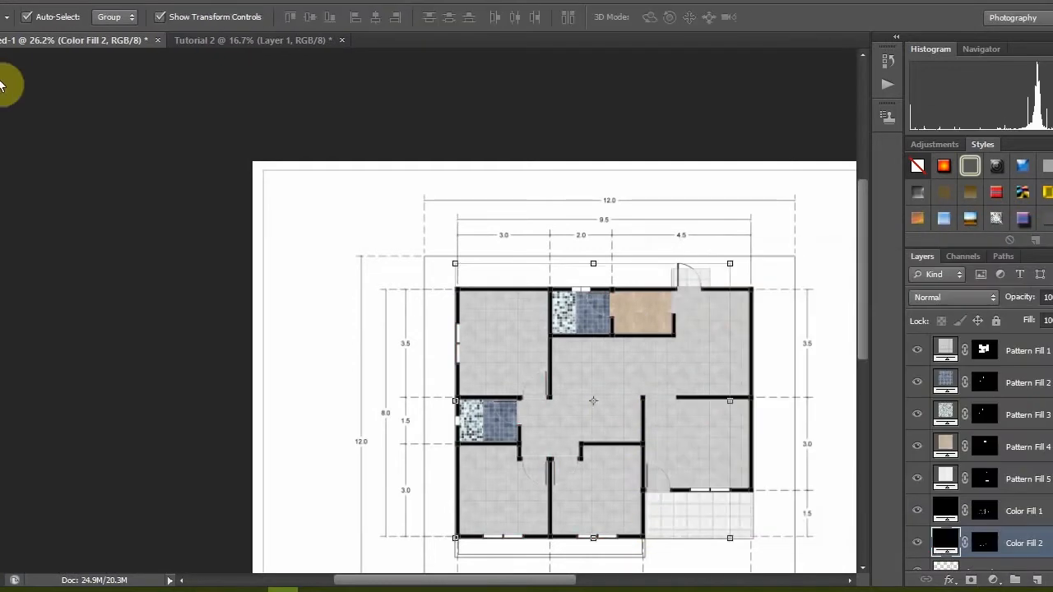
left_click(1, 74)
Select the outline strip in front of the two front bedrooms on Layer 1 with the Magic Wand
scroll(663, 349, "up", 6)
scroll(640, 357, "down", 4)
scroll(615, 367, "down", 3)
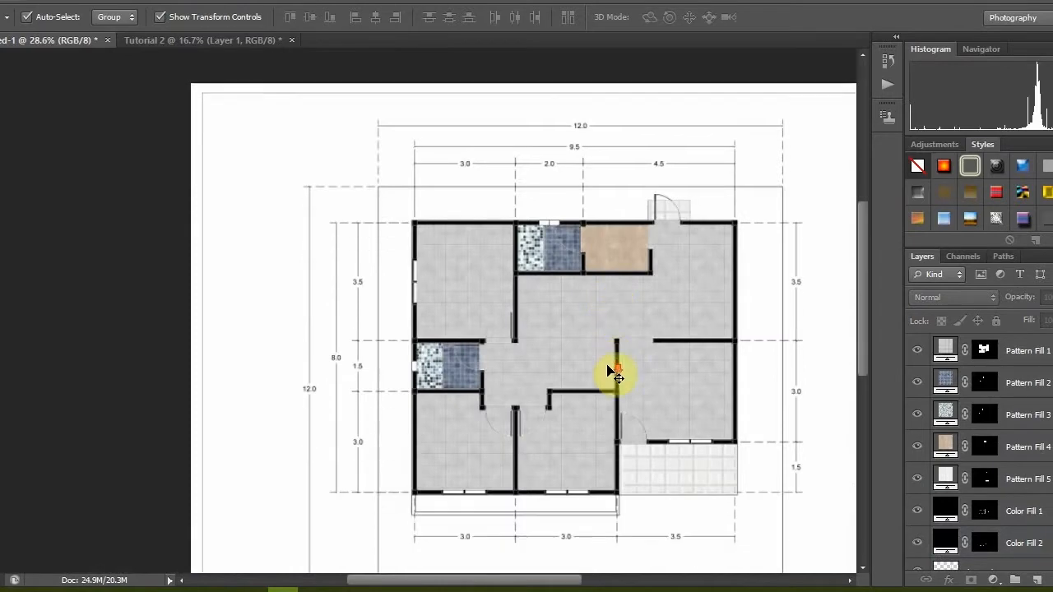
scroll(609, 369, "up", 4)
scroll(609, 455, "up", 1)
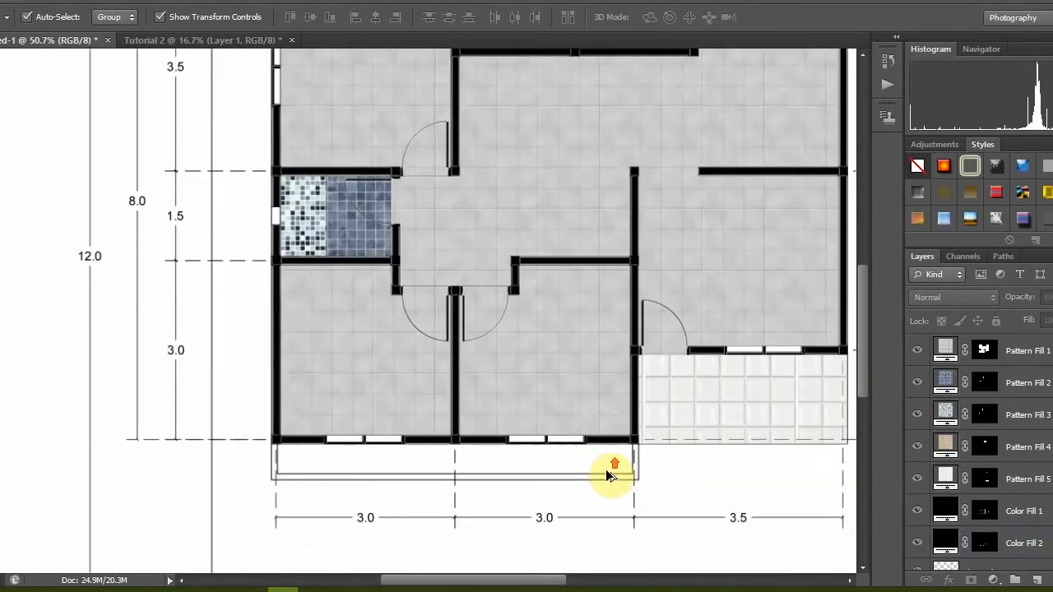
scroll(946, 535, "down", 1)
left_click(979, 532)
key("w")
scroll(387, 476, "up", 2)
left_click(484, 473)
Fill the selected front outline strip with a solid color layer in black (000000)
left_click(1036, 580)
left_click(993, 579)
left_click(976, 221)
left_click_drag(836, 321, 650, 511)
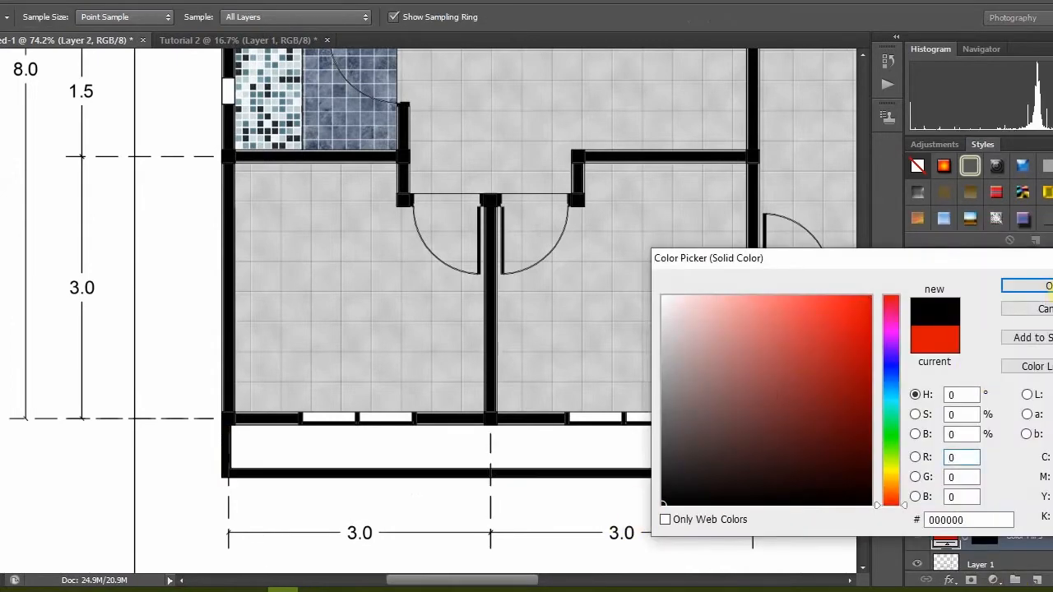
left_click(1032, 285)
key("v")
scroll(228, 346, "down", 5)
left_click(458, 426)
scroll(404, 409, "down", 4)
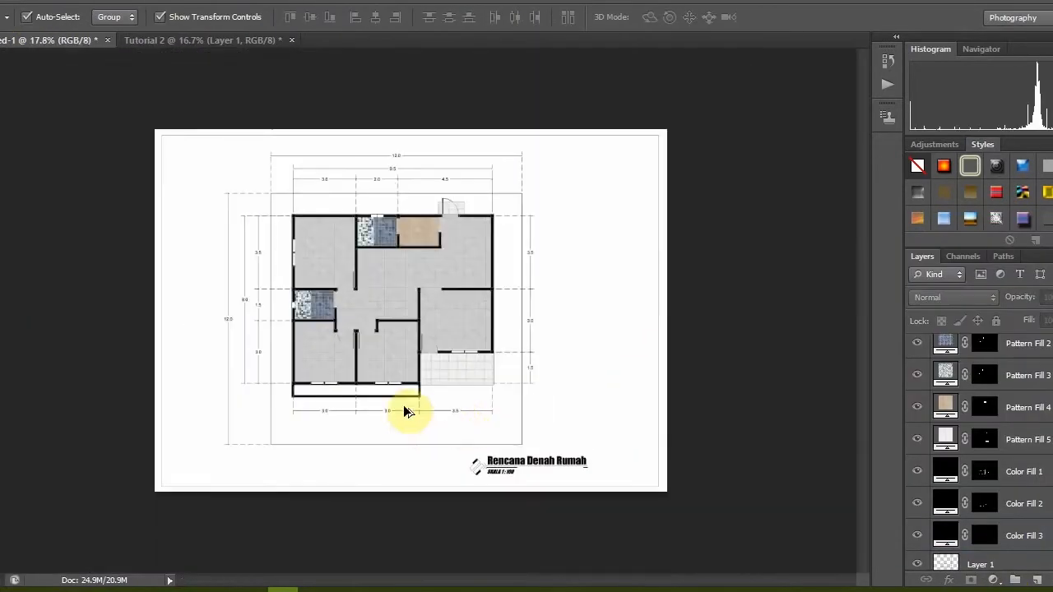
scroll(402, 411, "up", 9)
scroll(402, 410, "down", 3)
scroll(222, 317, "up", 2)
scroll(206, 329, "down", 3)
scroll(206, 329, "up", 3)
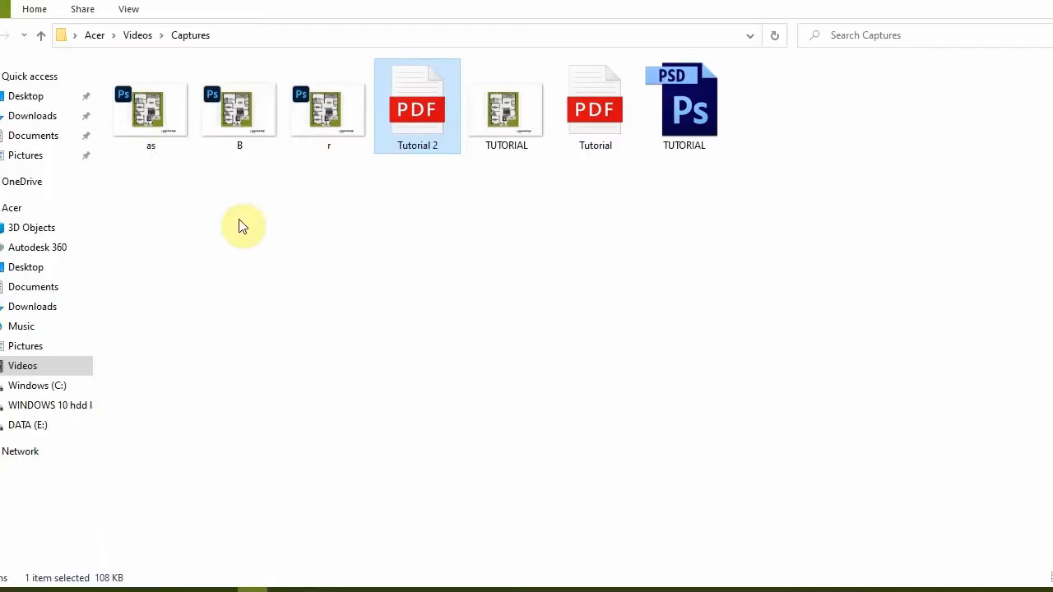
Open the two top-view furniture images from the Downloads folder in Photoshop as separate documents
left_click(33, 115)
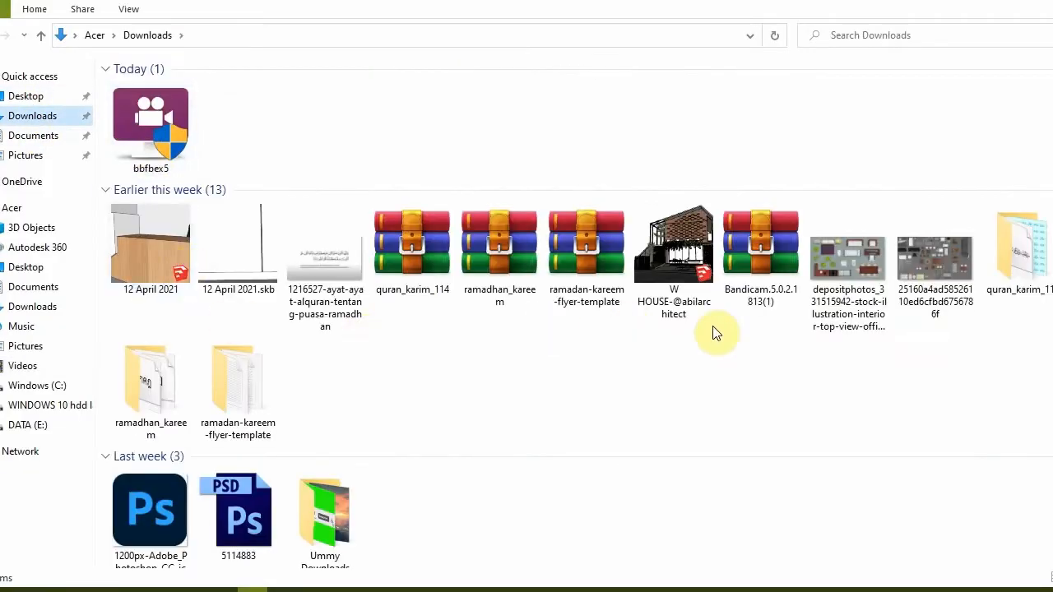
left_click(848, 263)
left_click(936, 263, "ctrl")
left_click_drag(939, 264, 252, 33)
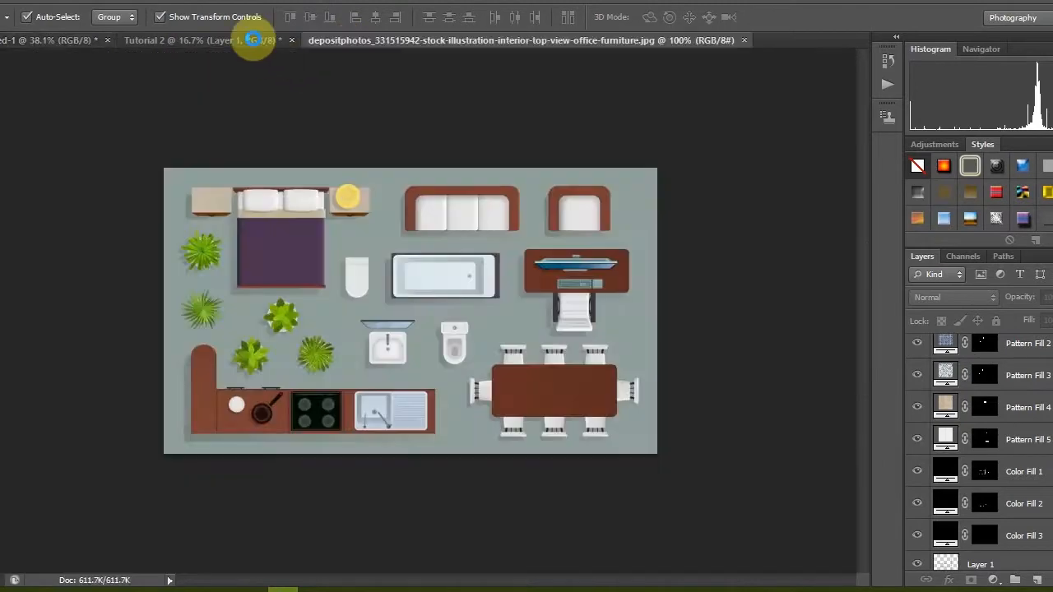
Close the Tutorial 2 document
left_click(284, 41)
left_click(287, 41)
left_click(517, 225)
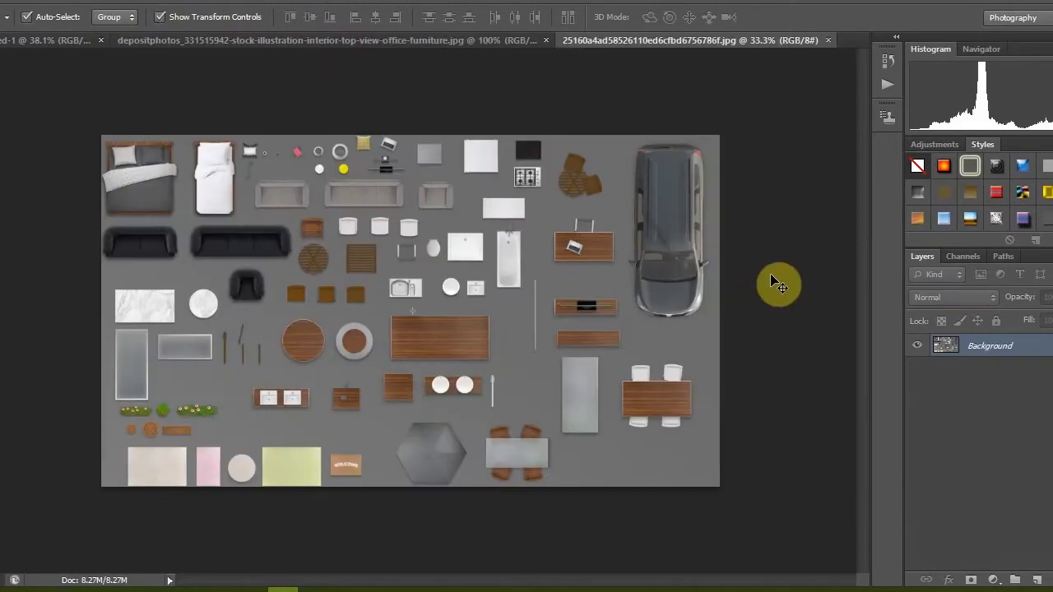
left_click(58, 43)
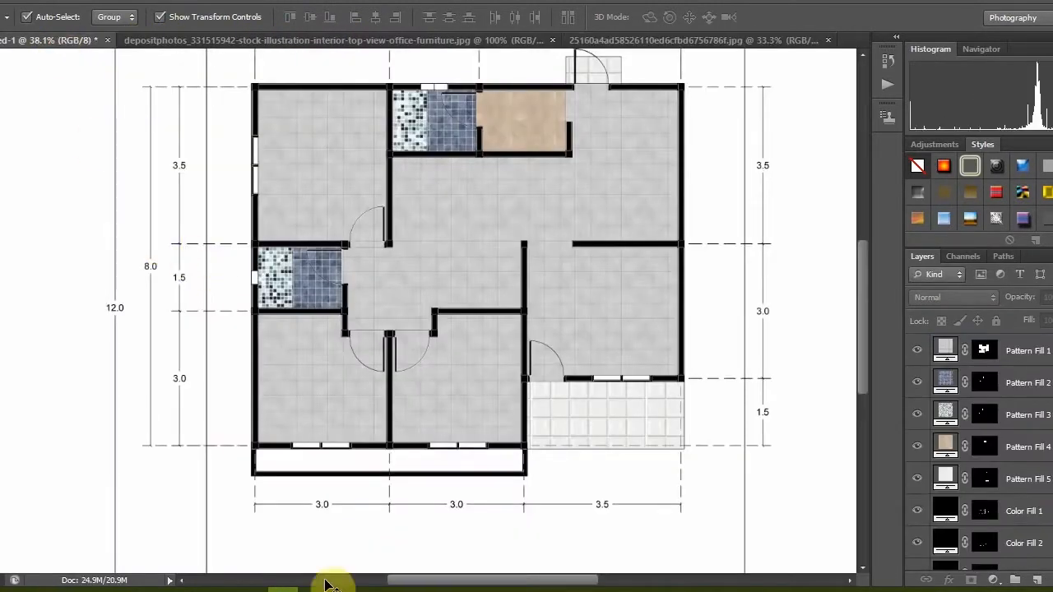
left_click(327, 585)
scroll(622, 435, "down", 3)
left_click(282, 586)
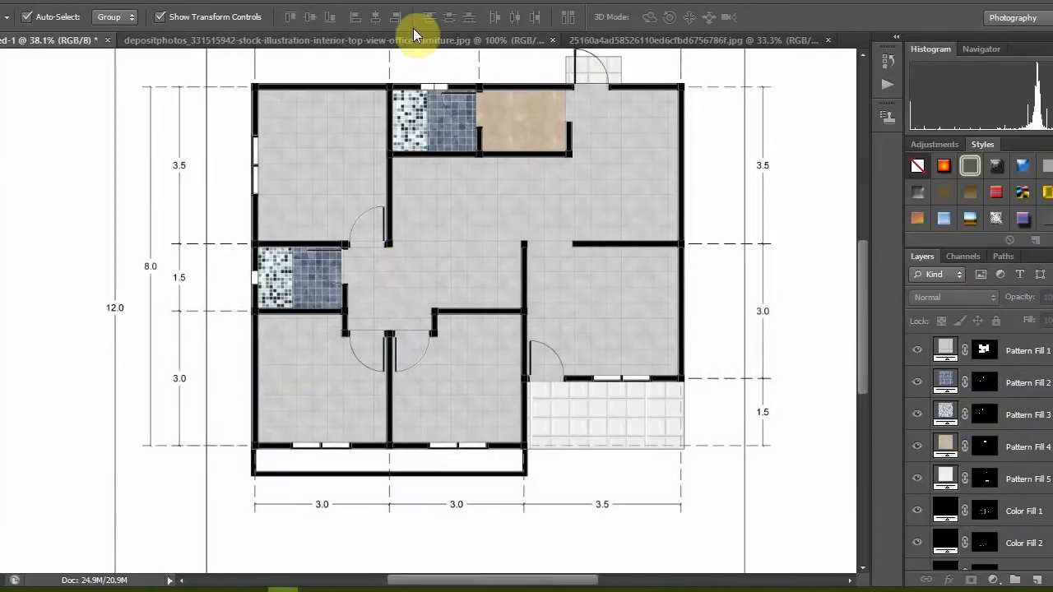
Crop the 25160a4ad58526110ed6cfbd6756786f.jpg furniture sheet to the white single bed and convert its Background into a regular layer
left_click(414, 39)
left_click(648, 34)
scroll(129, 98, "up", 5)
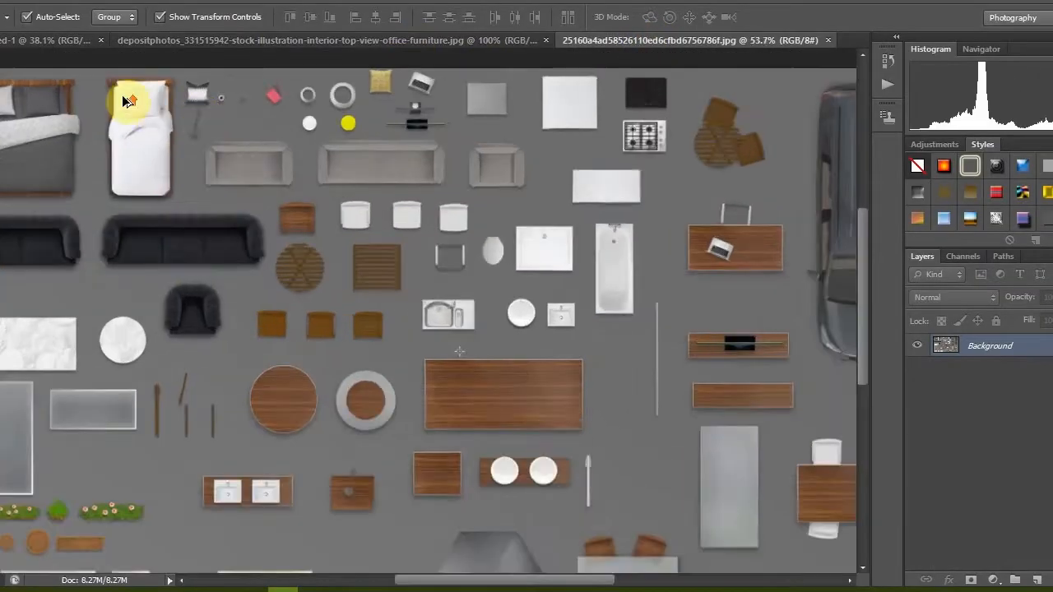
key("c")
scroll(98, 70, "up", 1)
left_click_drag(105, 110, 237, 336)
left_click(792, 27)
double_click(982, 348)
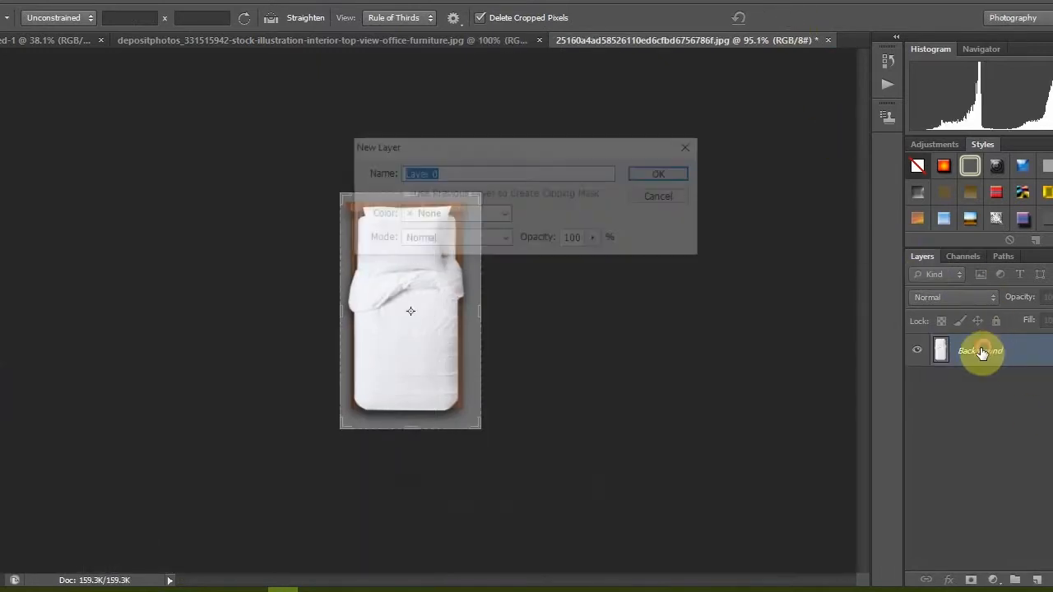
key("Return")
Try to delete the grey background around the single bed using the Magic Wand with a tolerance of 50
key("w")
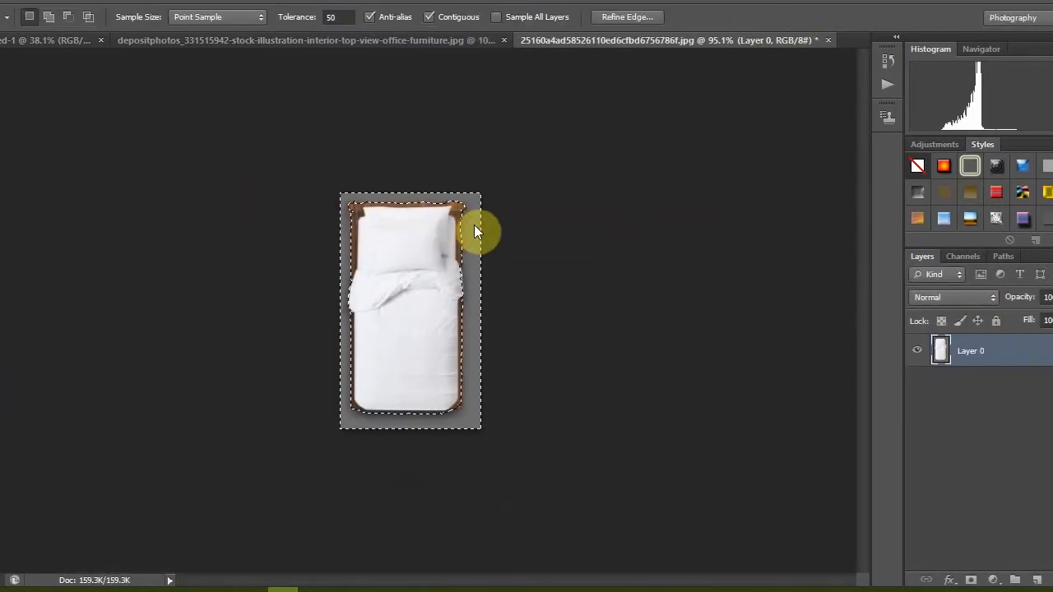
key("ctrl+d")
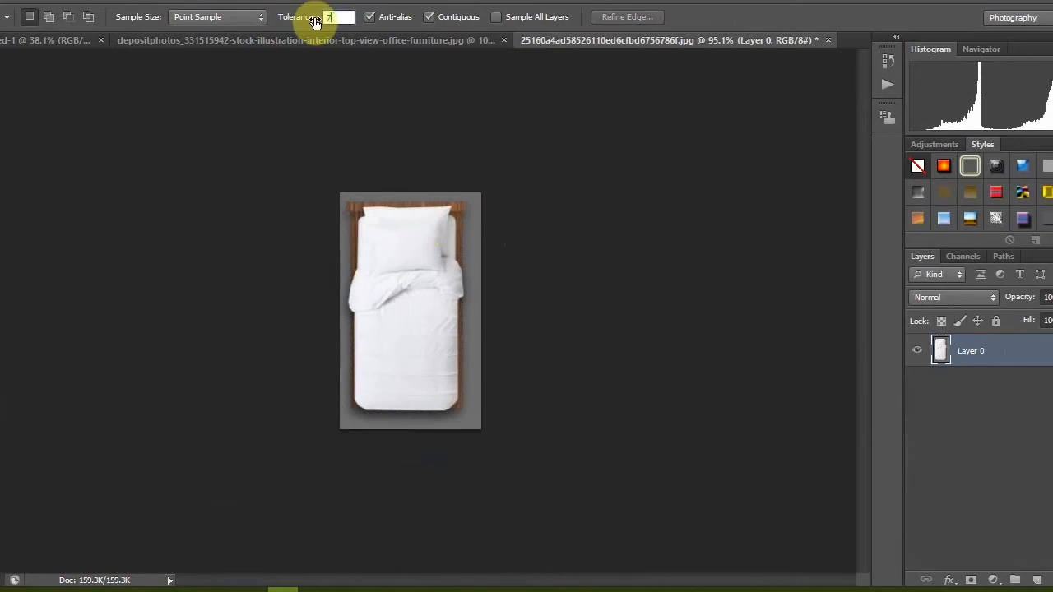
left_click(472, 224)
key("ctrl+d")
type("50")
left_click(473, 229)
key("Delete")
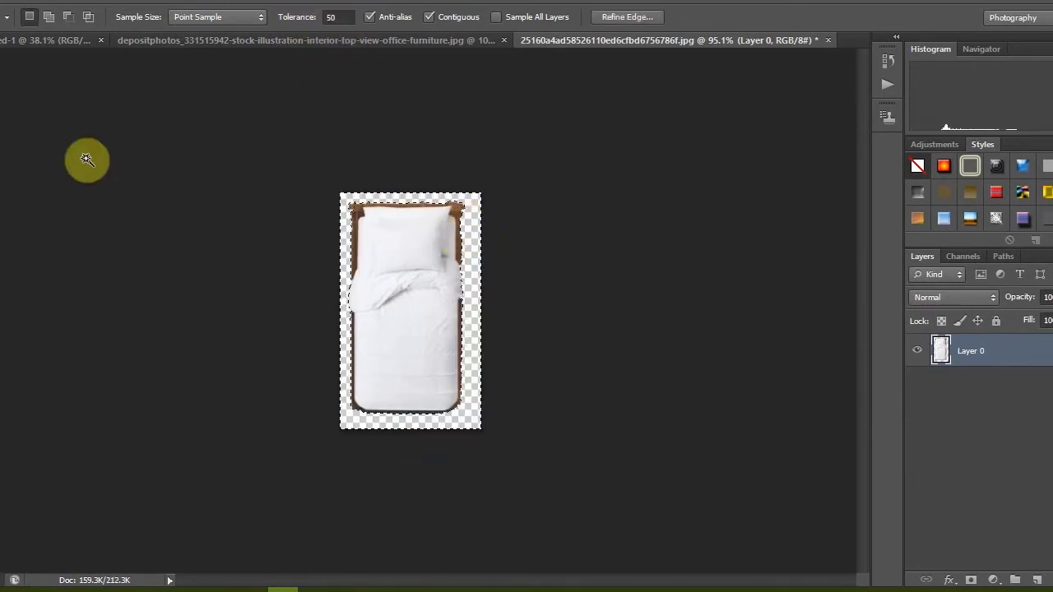
key("ctrl+d")
key("m")
key("ctrl+alt+z")
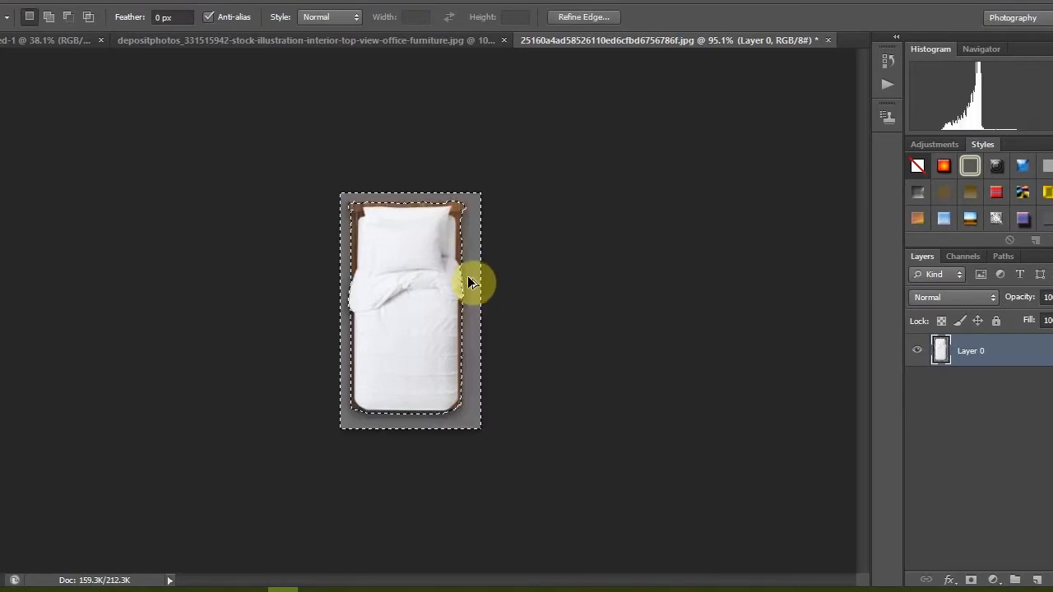
key("ctrl+alt+z")
Try selecting the grey background around the bed with a Magic Wand tolerance of 20
left_click(2, 142)
left_click_drag(342, 19, 270, 20)
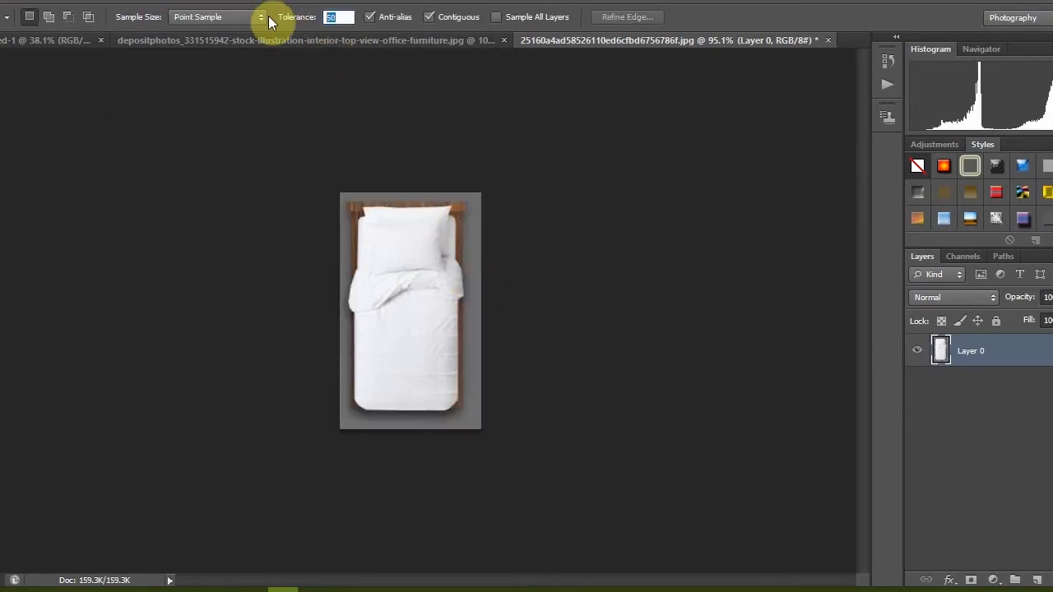
left_click(477, 380)
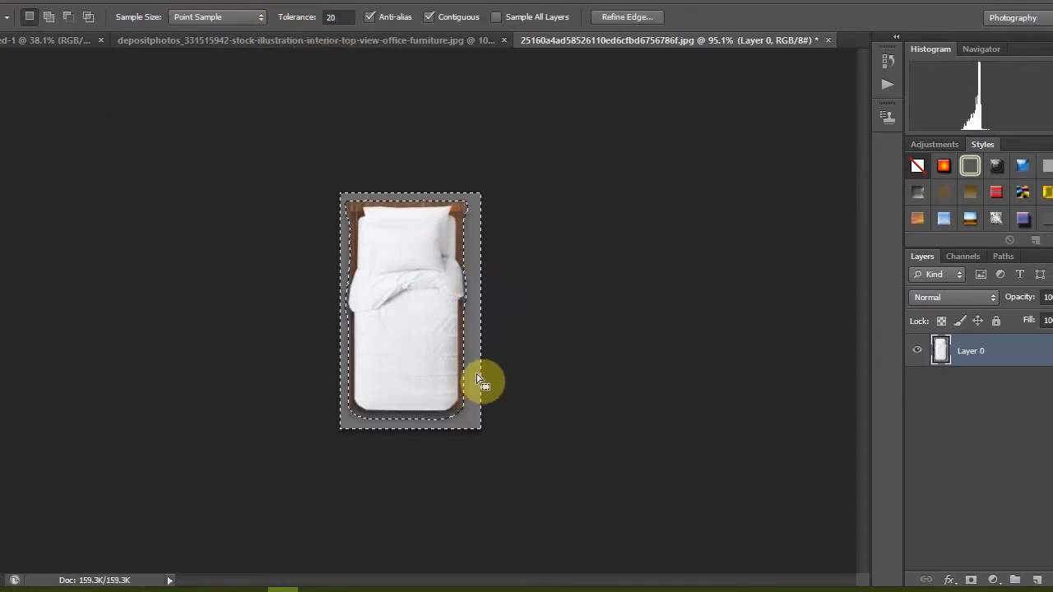
key("ctrl+d")
Select the grey background around the bed with a Magic Wand tolerance of 35 and delete it
left_click(332, 17)
type("35")
left_click(476, 301)
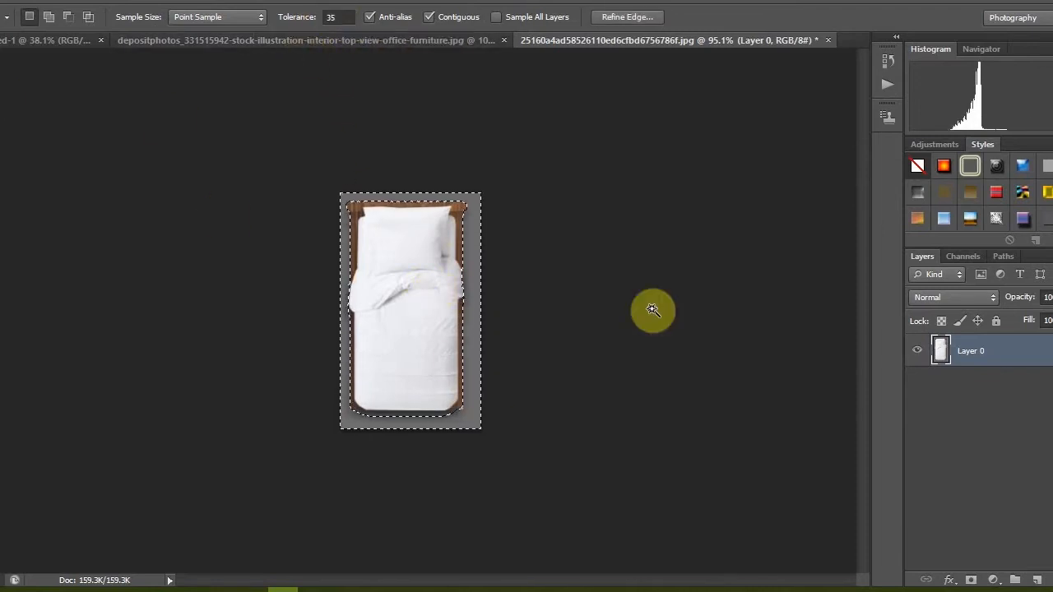
key("Delete")
Copy the cut-out bed into the floor plan's front bedroom beside the terrace and rotate it 90°
left_click(5, 83)
left_click_drag(348, 216, 483, 388)
left_click_drag(517, 349, 545, 441)
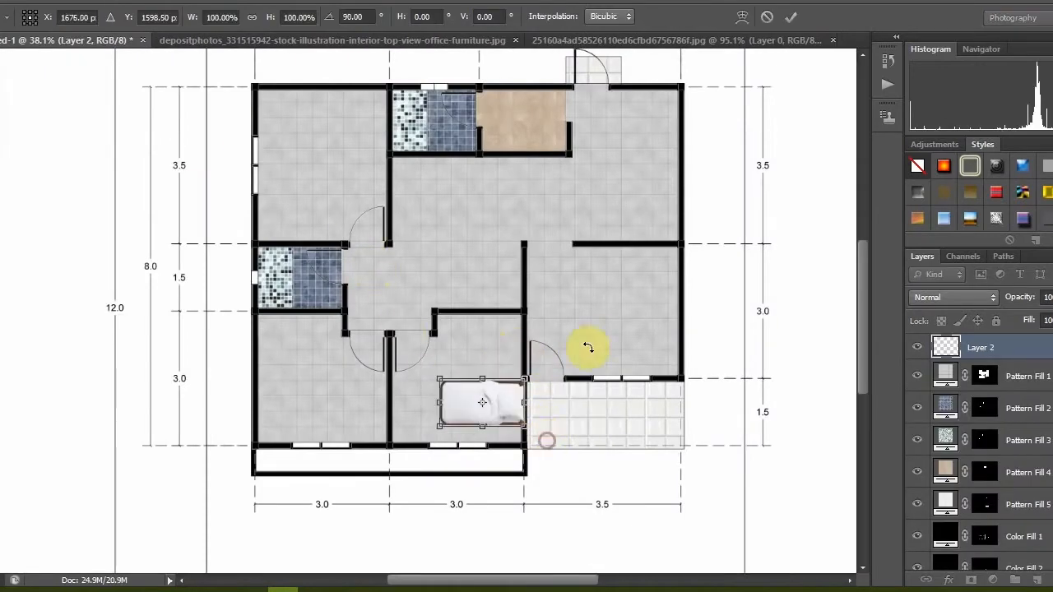
left_click(791, 18)
Nudge the bed left and upward so its headboard sits just inside the wall beside the terrace
scroll(555, 408, "up", 5)
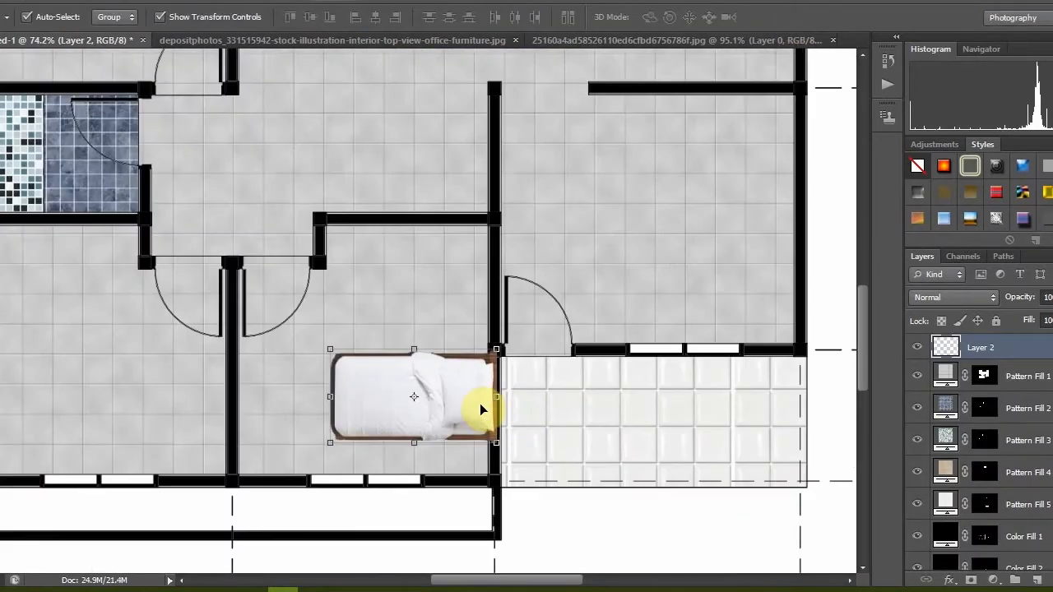
key("Left")
key("Left")
key("Left")
key("Left")
key("Left")
key("Left")
key("Left")
key("Left")
key("Left")
key("Left")
key("Left")
key("Left")
key("Left")
key("Left")
key("Left")
key("Left")
key("Up")
key("Up")
key("Up")
key("Up")
key("Up")
key("Up")
key("Up")
key("Up")
key("Up")
key("Up")
key("Up")
key("Up")
key("Up")
key("Up")
scroll(481, 414, "down", 5)
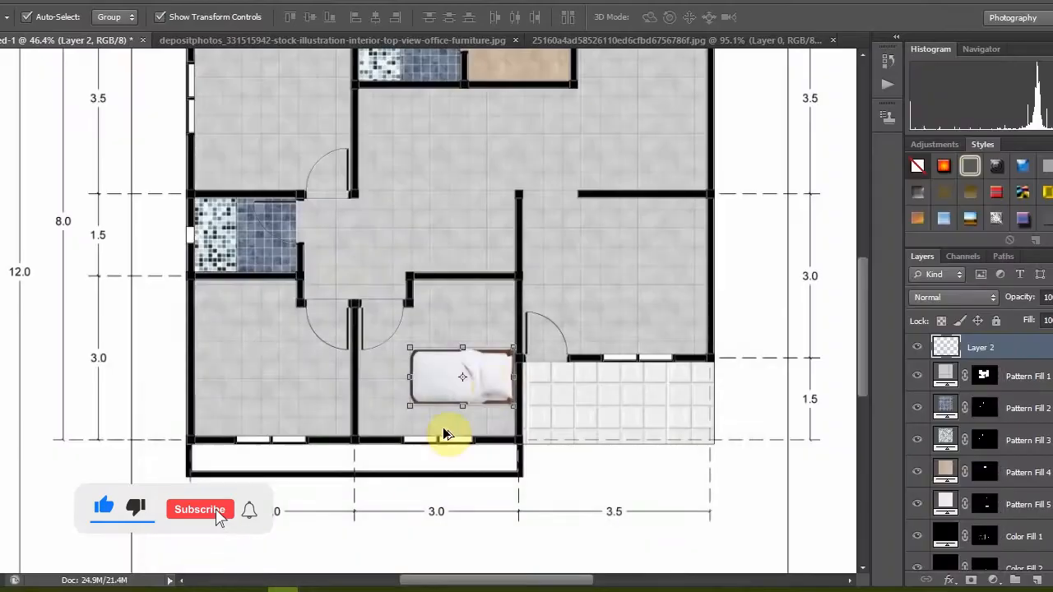
Duplicate the bed into the left front bedroom and turn it so its headboard sits against the left outer wall
left_click_drag(439, 430, 313, 386)
left_click_drag(340, 350, 211, 403)
left_click(788, 17)
scroll(423, 365, "down", 2)
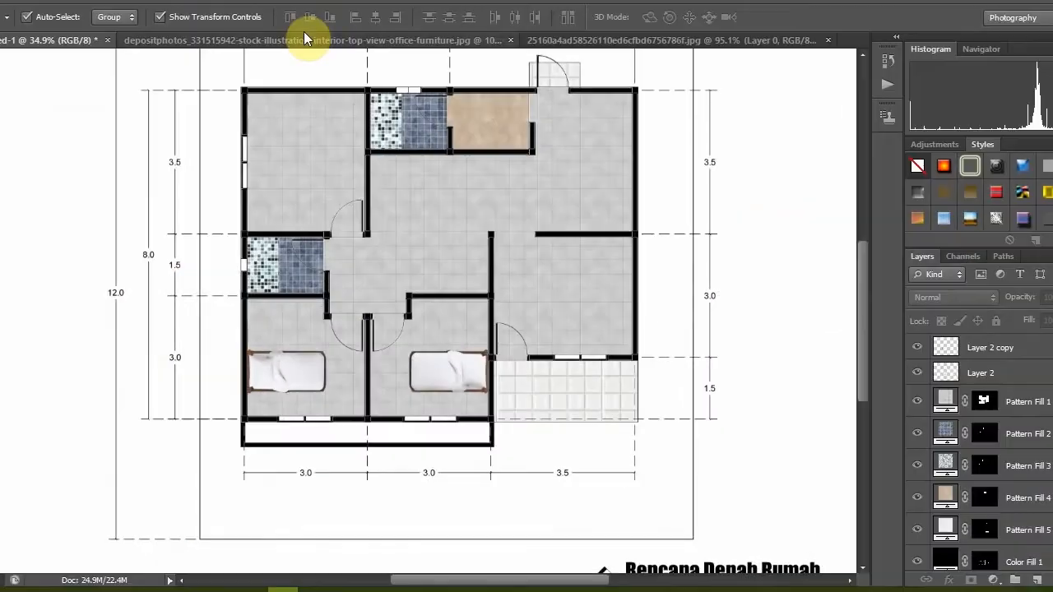
Undo the background removal and crop in the 25160a4ad58526110ed6cfbd6756786f.jpg document to restore the full furniture sheet
left_click(306, 39)
left_click(629, 41)
key("ctrl+alt+z")
key("ctrl+alt+z")
key("ctrl+alt+z")
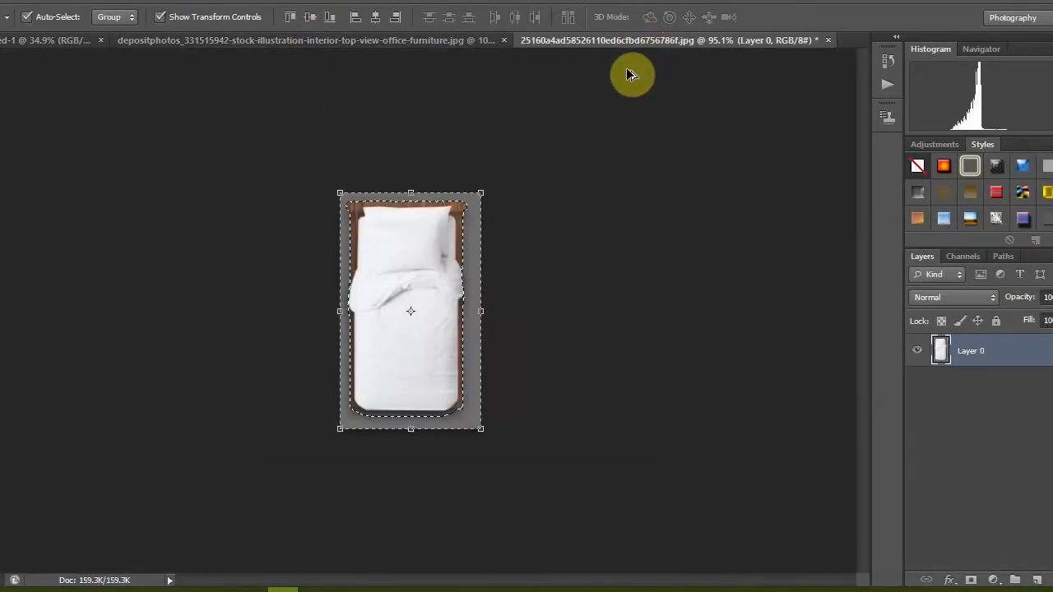
scroll(506, 261, "down", 4)
scroll(498, 261, "down", 2)
key("c")
scroll(106, 153, "up", 3)
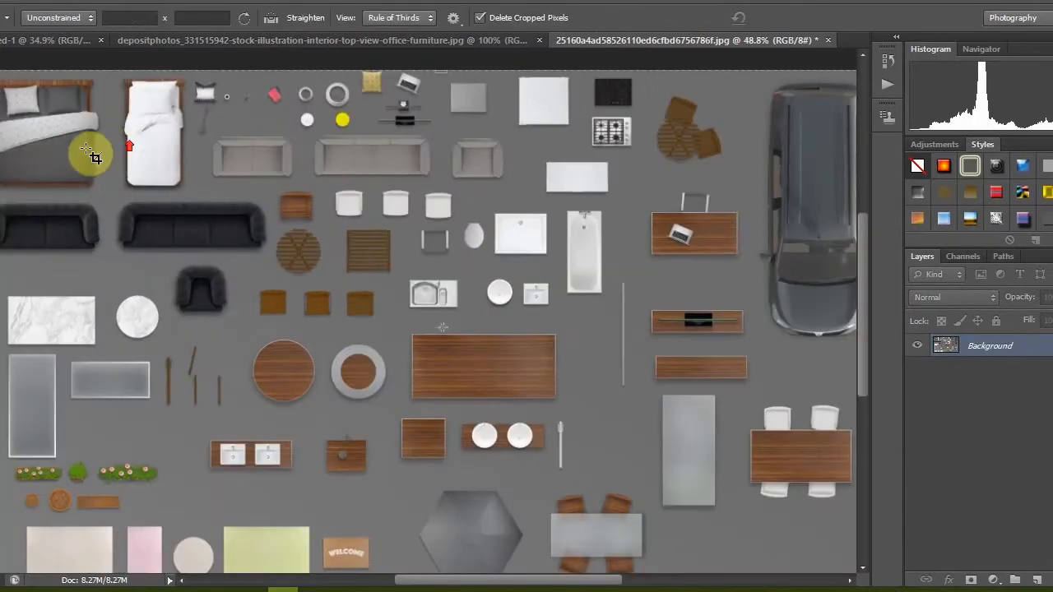
Crop the furniture sheet to the grey double bed and convert its background into an editable layer, Layer 0
scroll(381, 437, "down", 3)
scroll(99, 141, "up", 5)
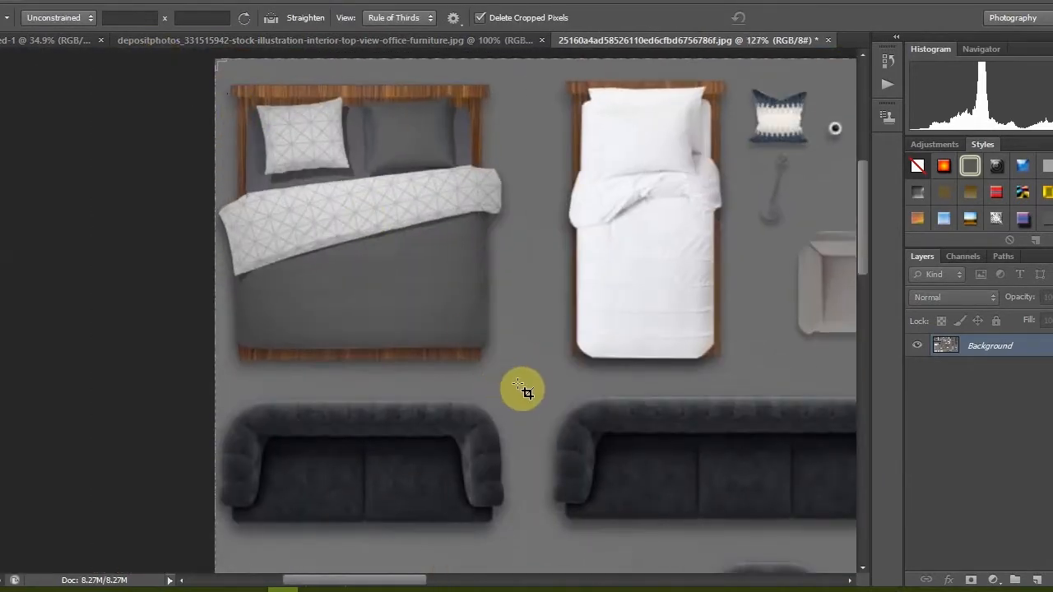
left_click_drag(519, 385, 215, 66)
left_click(793, 19)
double_click(985, 351)
key("Return")
Try to delete the grey background around the double bed with the Magic Wand at tolerance 35
left_click(1, 127)
left_click(523, 165)
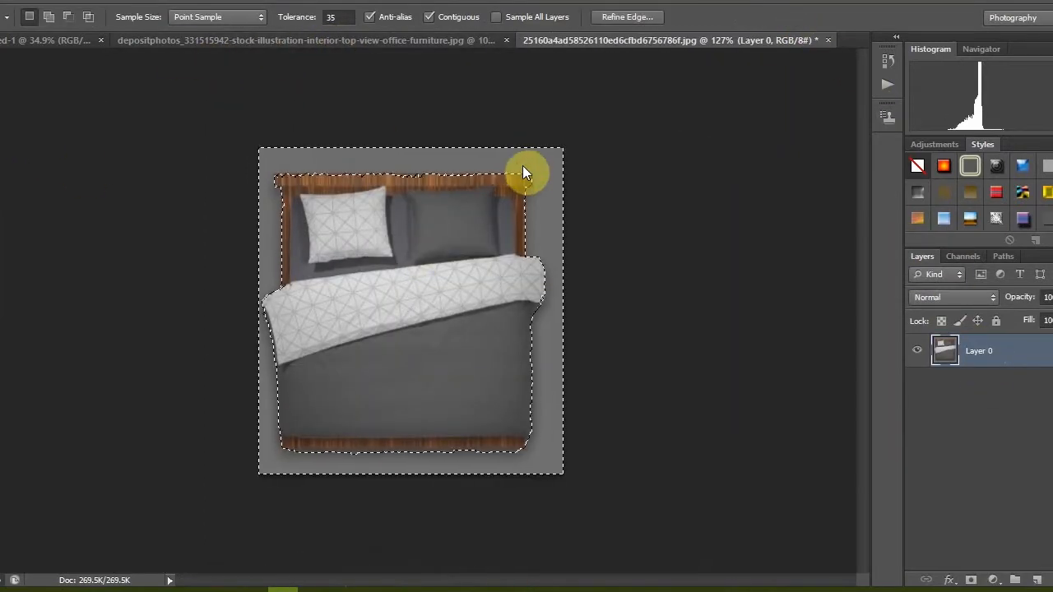
key("Delete")
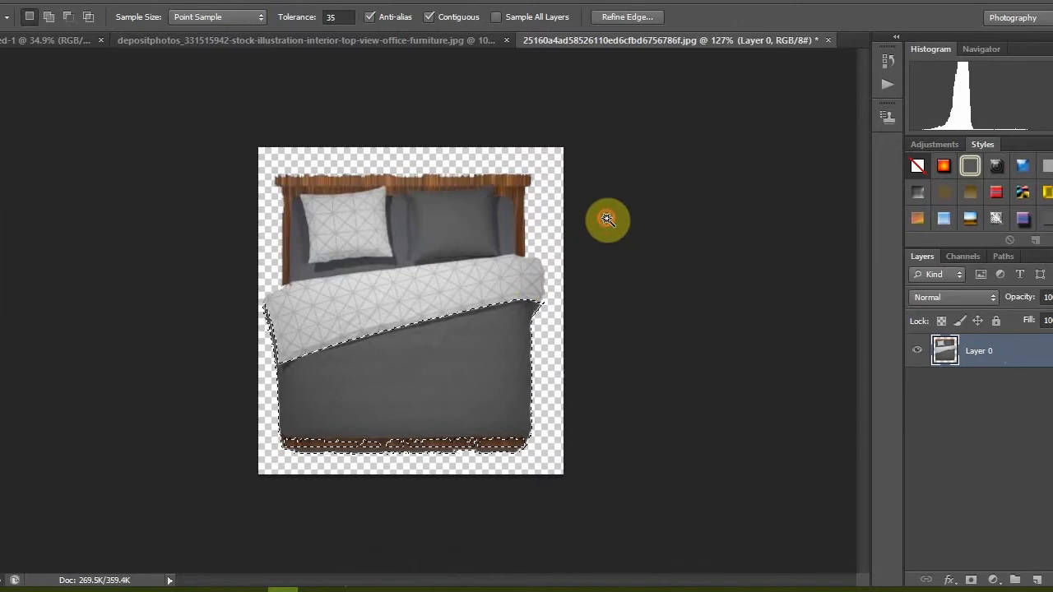
key("ctrl+d")
left_click(0, 72)
left_click(110, 127)
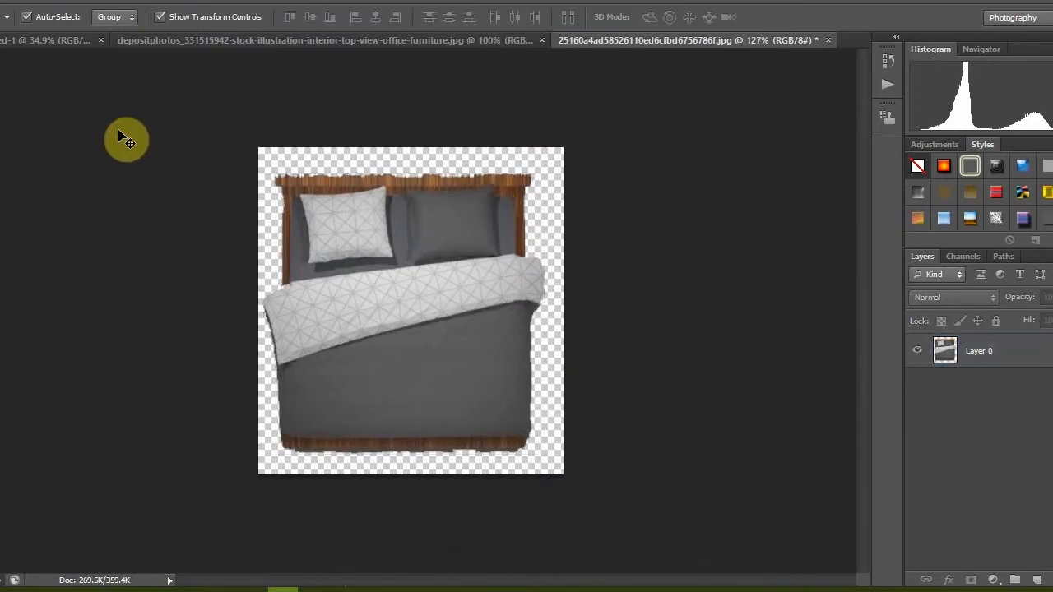
Undo the background deletion around the double bed and try selecting that background at tolerance 30
key("ctrl+alt+z")
key("ctrl+alt+z")
key("ctrl+d")
left_click(1, 126)
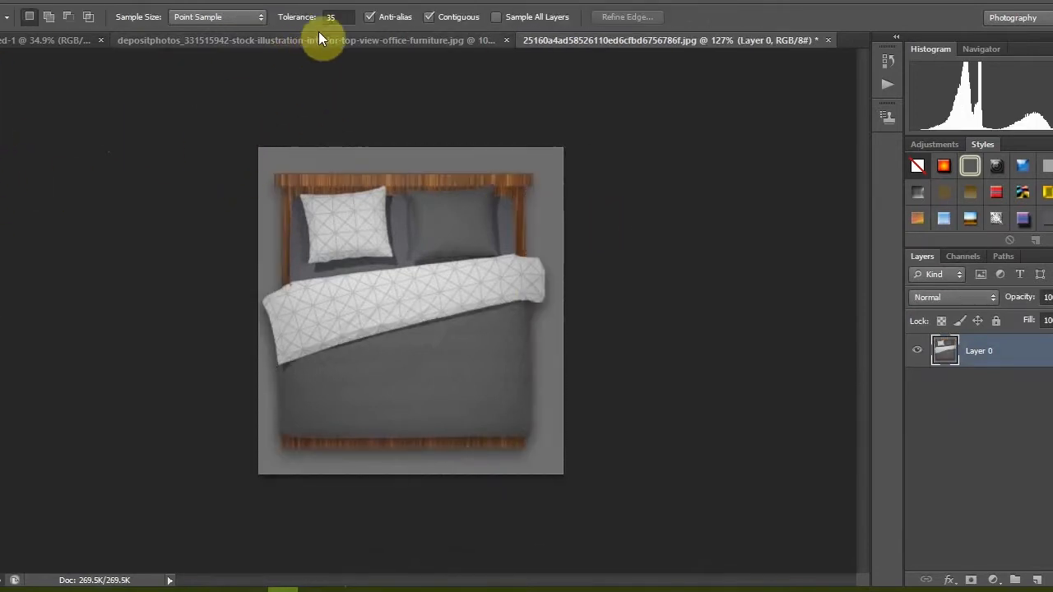
left_click(278, 201)
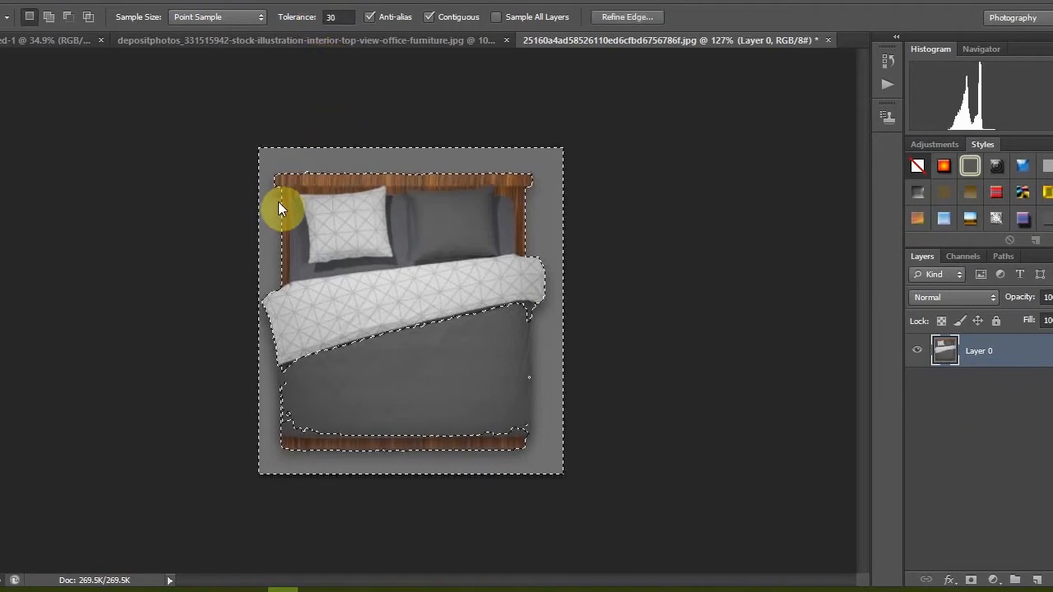
key("ctrl+d")
Select the grey background around the double bed with the Magic Wand at tolerance 25 and delete it
left_click(333, 16)
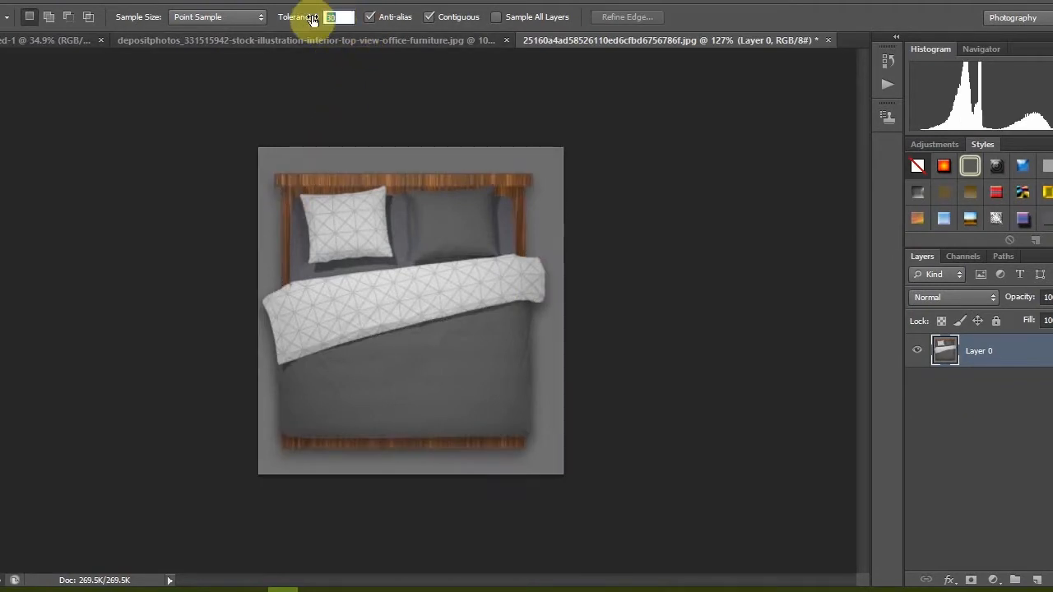
type("25")
left_click(538, 218)
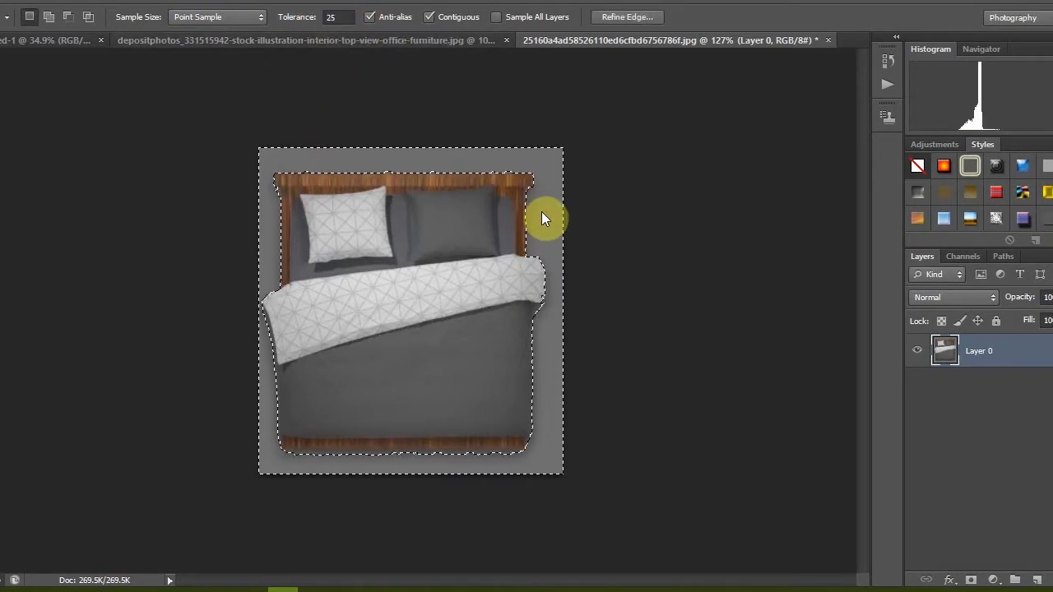
left_click(1, 59)
key("Delete")
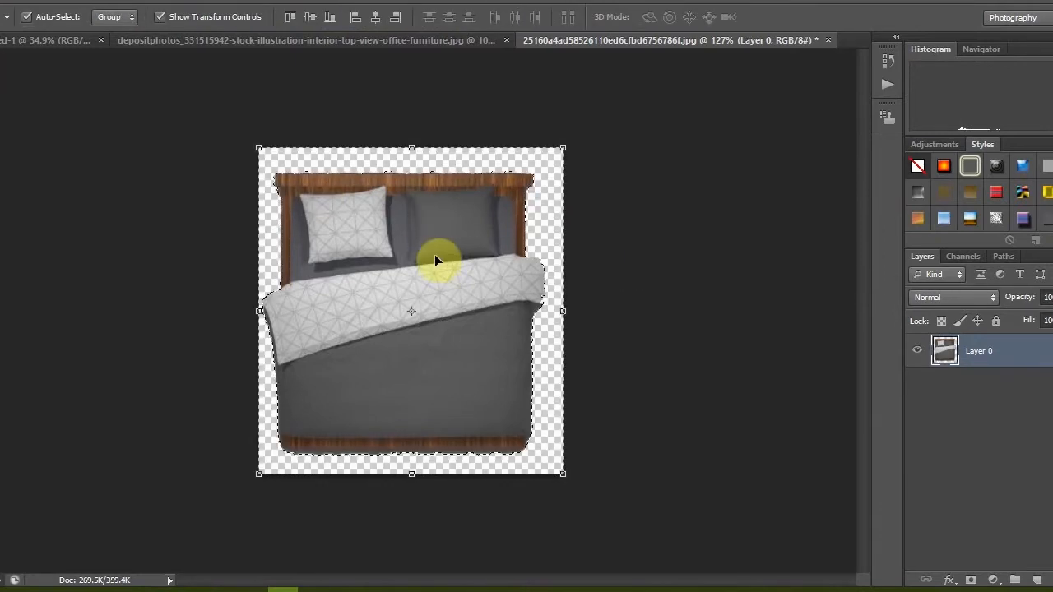
Copy the cut-out double bed into the floor plan document and rotate it -90°
mouse_move(383, 239)
left_mouse_down()
mouse_move(91, 63)
mouse_move(377, 247)
left_mouse_up()
left_click_drag(421, 310, 400, 234)
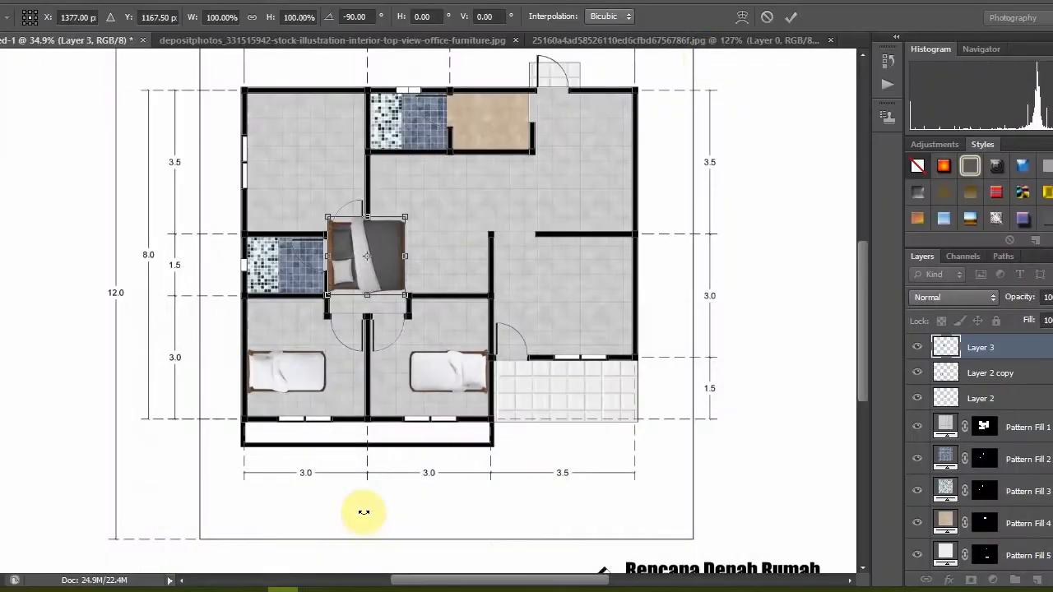
left_click(791, 17)
Place the double bed in the left rear bedroom with its headboard against the outer wall, and deselect it
scroll(362, 315, "up", 4)
left_click_drag(383, 304, 467, 273)
key("Return")
left_click_drag(399, 322, 301, 223)
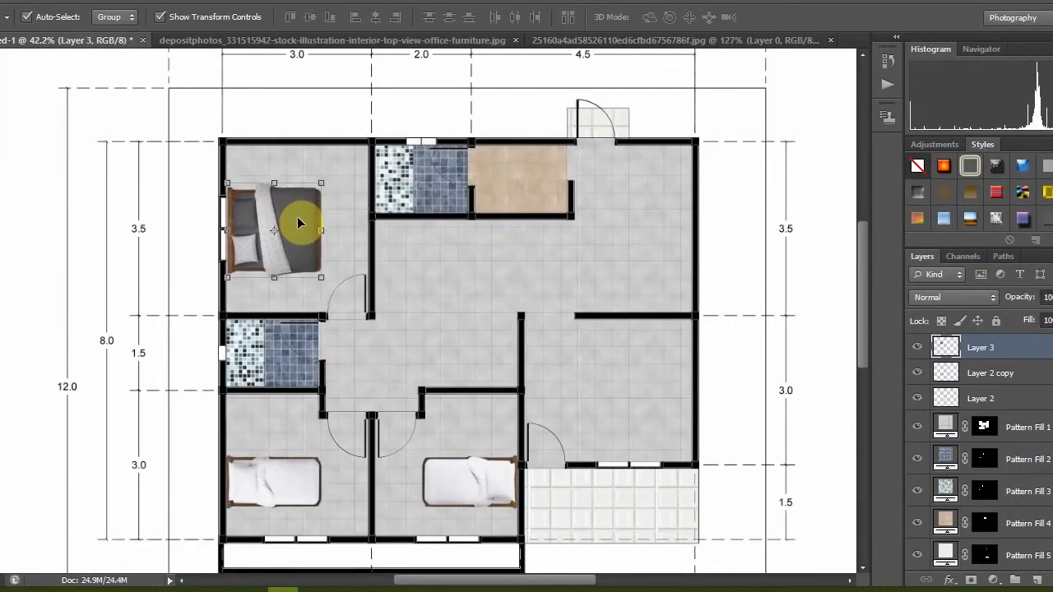
scroll(235, 292, "down", 2)
left_click(41, 205)
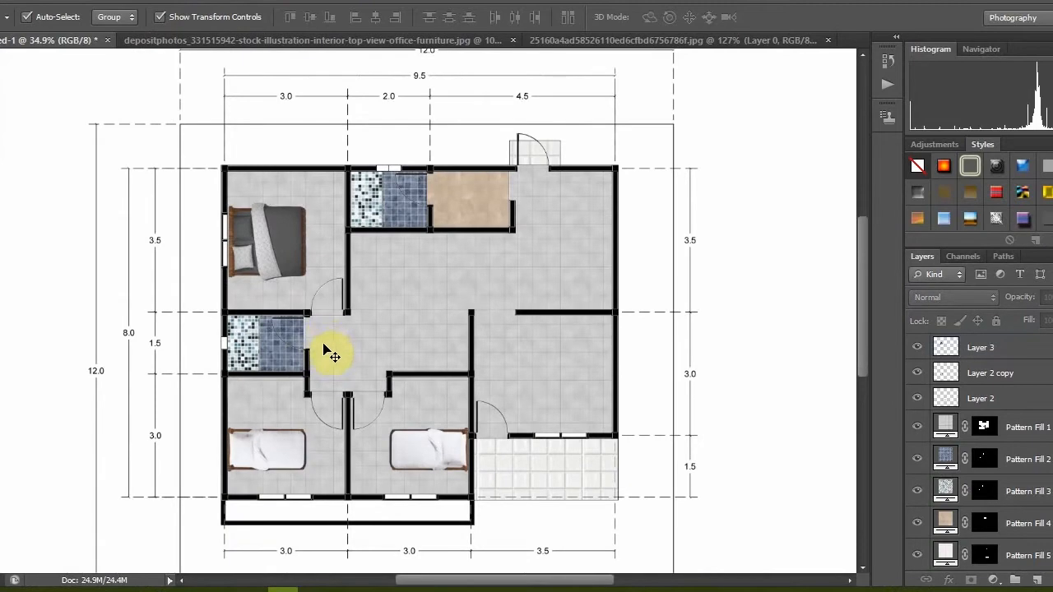
Return to the 25160a4ad58526110ed6cfbd6756786f.jpg document and undo the double bed edits to restore the full furniture sheet
left_click(544, 41)
key("ctrl+alt+z")
key("ctrl+alt+z")
scroll(436, 276, "down", 3)
scroll(435, 276, "down", 3)
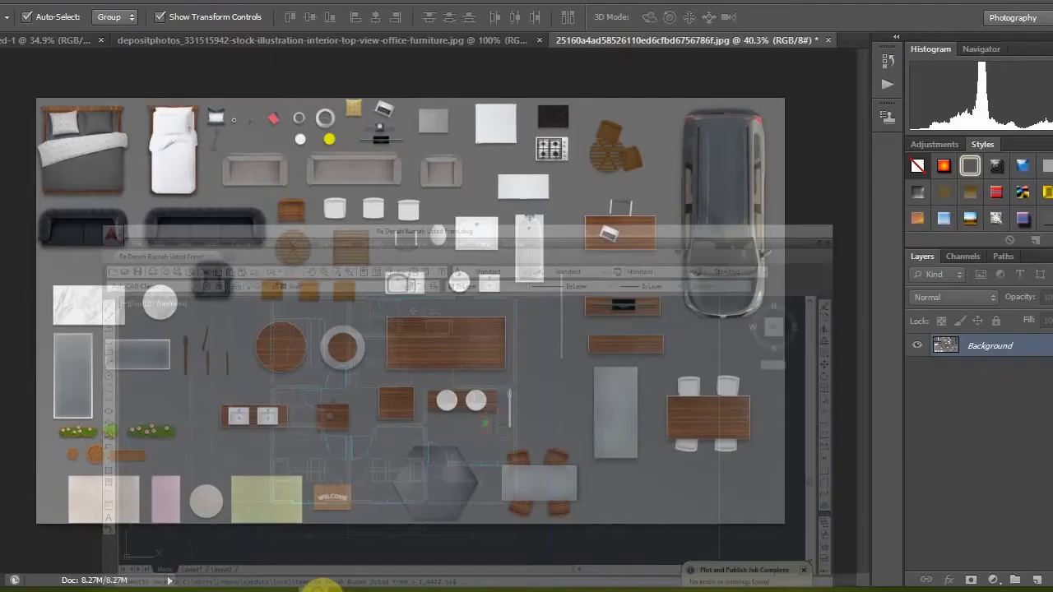
scroll(388, 232, "up", 2)
scroll(387, 232, "down", 1)
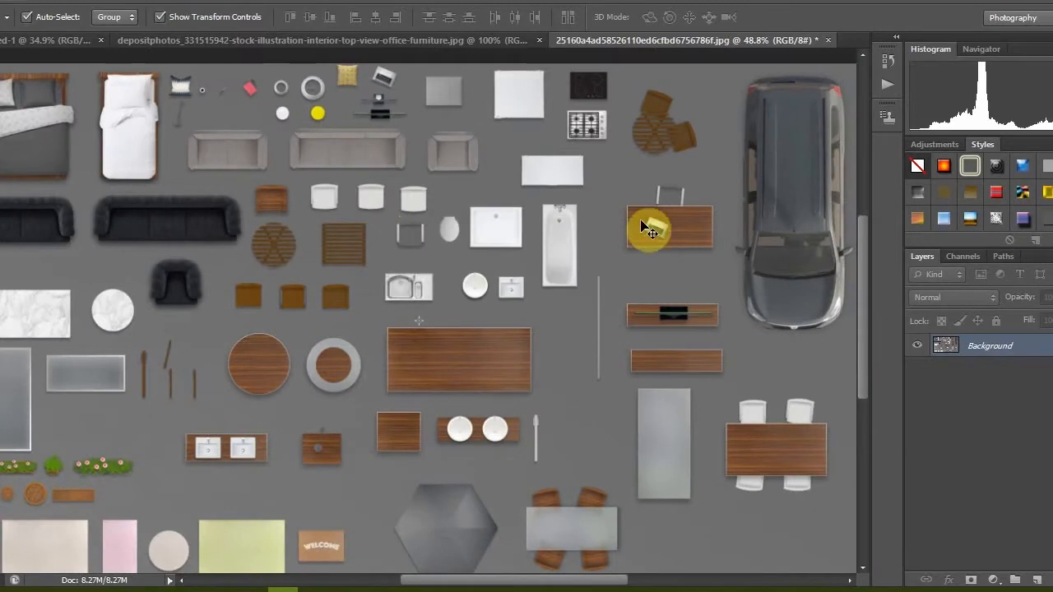
Crop the furniture sheet to the wooden desk with laptop and chair, and convert the background into Layer 0
key("c")
left_click_drag(608, 172, 730, 262)
key("Return")
double_click(977, 347)
key("Return")
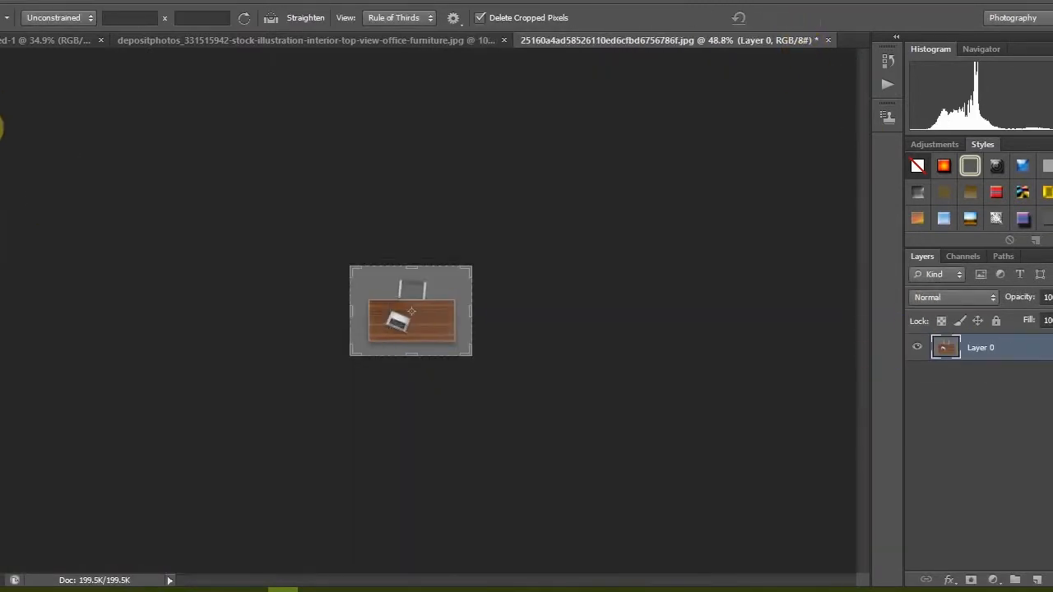
Try selecting the grey background around the desk with the Magic Wand at tolerances 25 and 10
key("w")
scroll(395, 311, "up", 6)
left_click(497, 245)
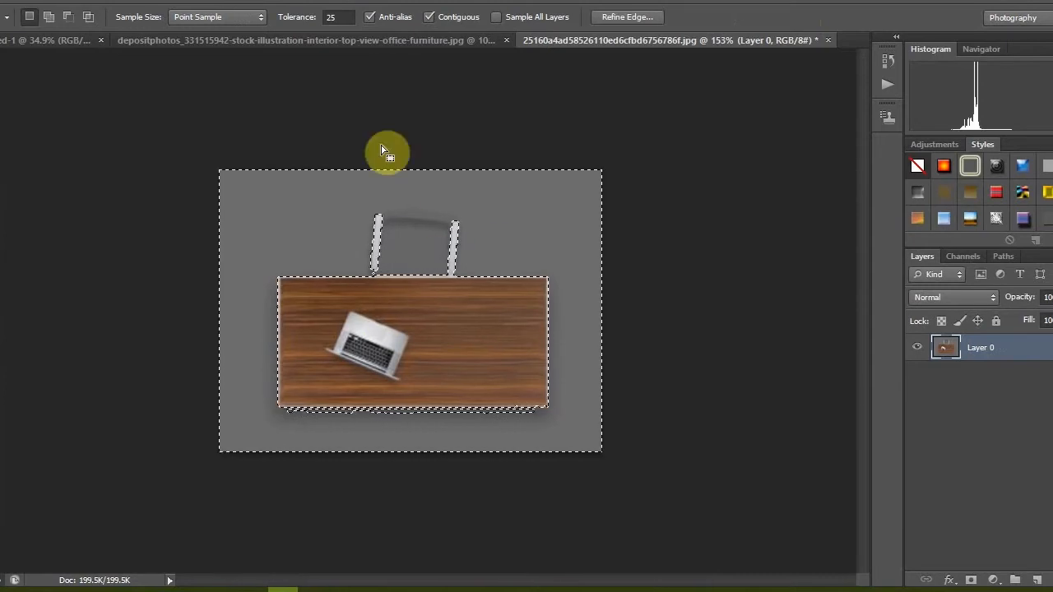
key("ctrl+d")
type("10")
left_click(329, 204)
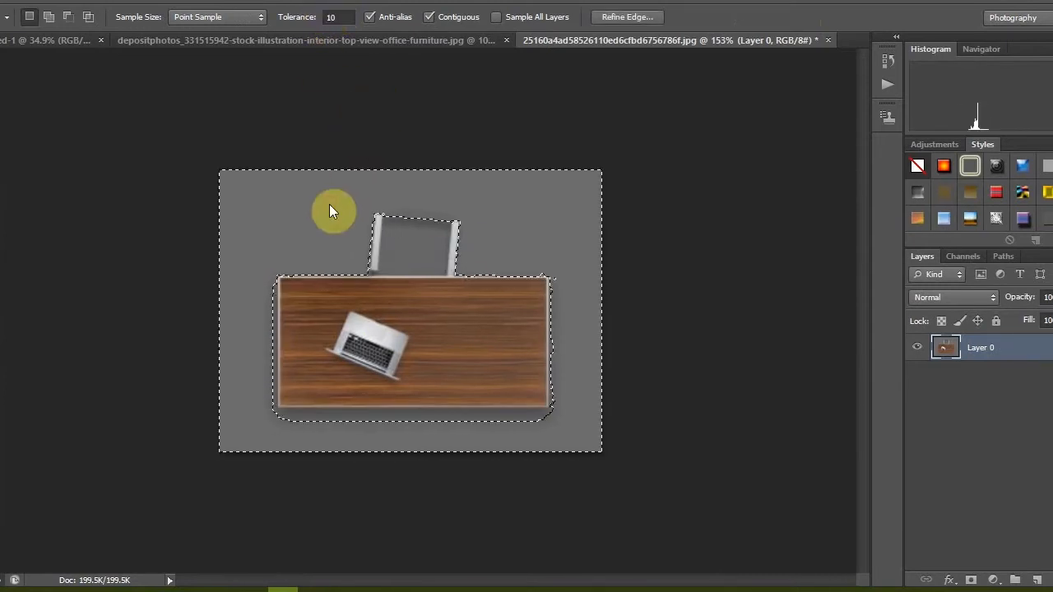
key("ctrl+d")
Try further Magic Wand selections of the desk's background at tolerances 5, 2 and 10, clearing each one
left_click(338, 18)
type("5")
left_click(299, 223)
key("ctrl+d")
left_click(285, 233)
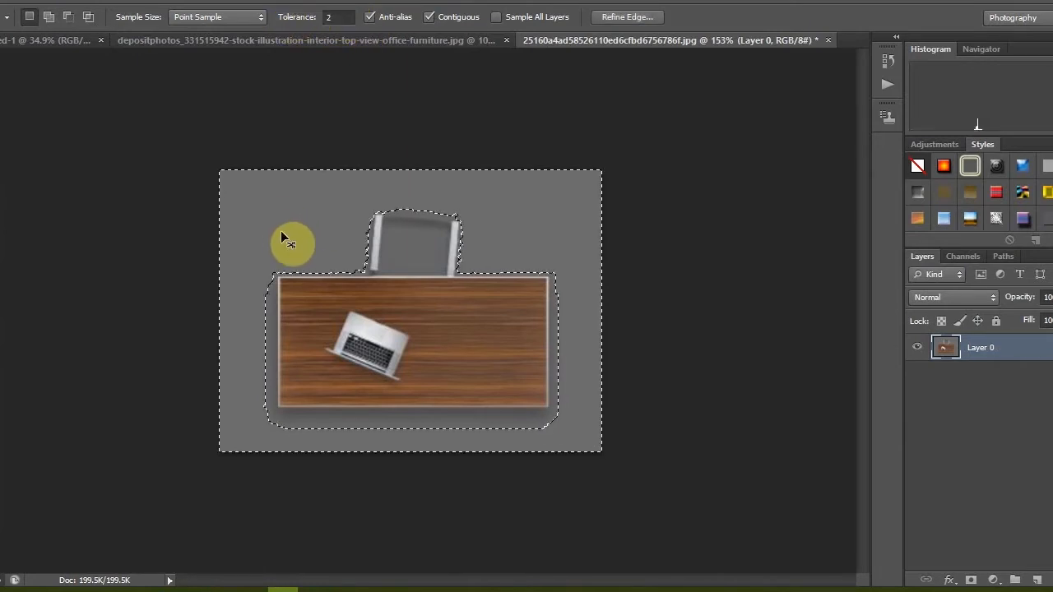
key("ctrl+d")
left_click(333, 17)
left_click(289, 227)
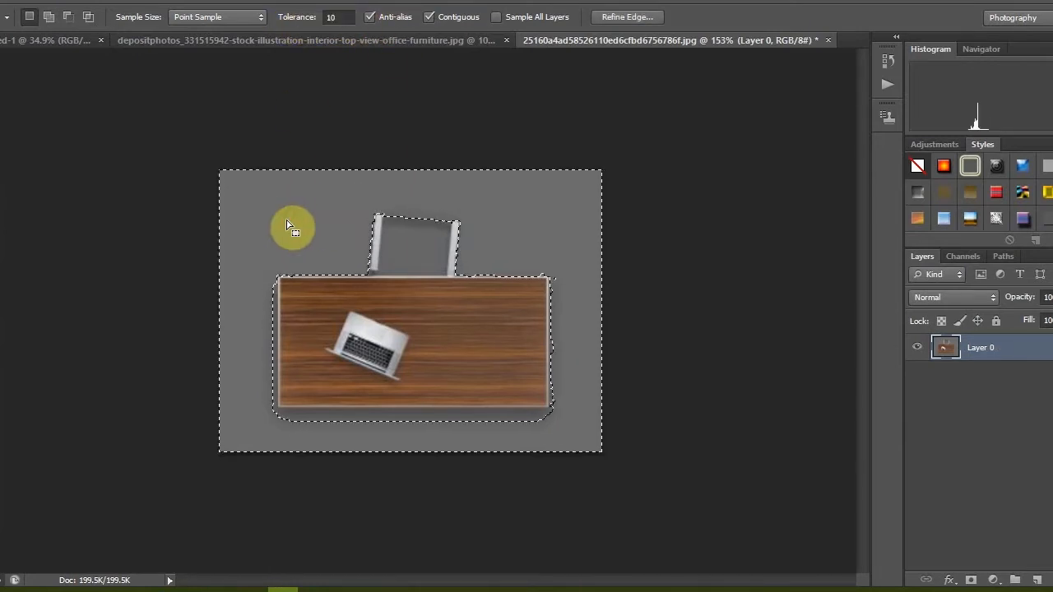
key("ctrl+d")
Trace the edges of the desk top corner by corner with the Polygonal Lasso
key("l")
scroll(288, 202, "up", 2)
left_click(349, 258)
left_click(216, 263)
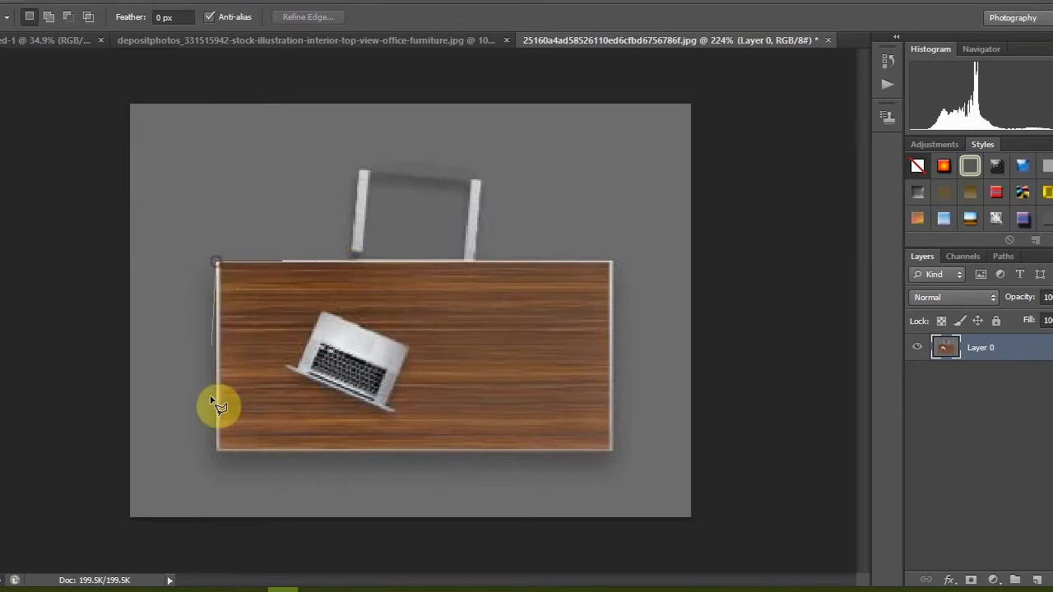
left_click(216, 451)
left_click(613, 451)
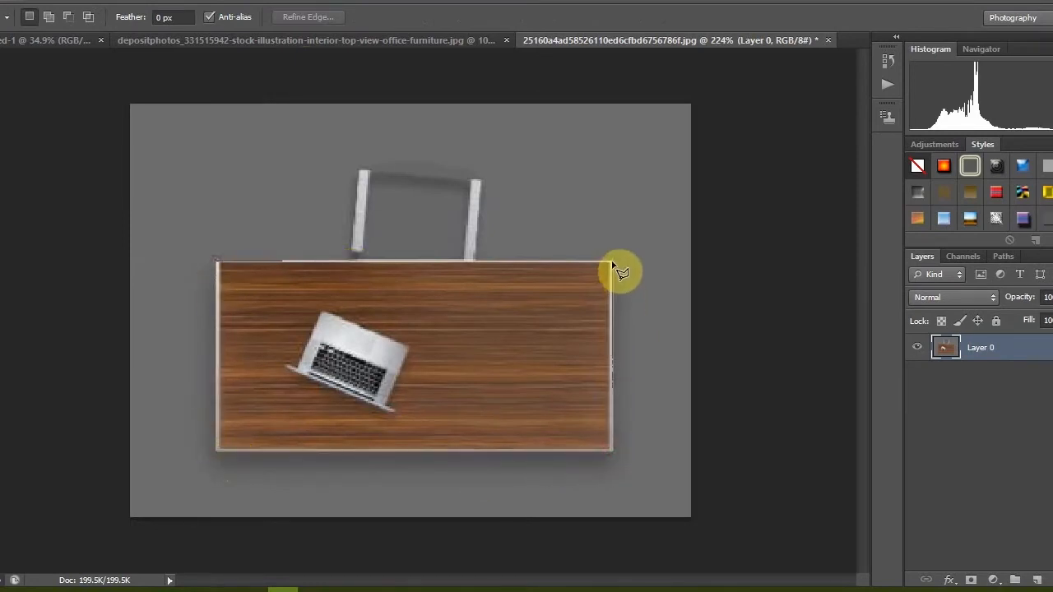
left_click(612, 264)
Close the lasso outline around the canvas exterior and the chair, delete the selected background and deselect
left_click(110, 244)
left_click(127, 82)
left_click(743, 87)
left_click(731, 535)
left_click(90, 537)
left_click(51, 239)
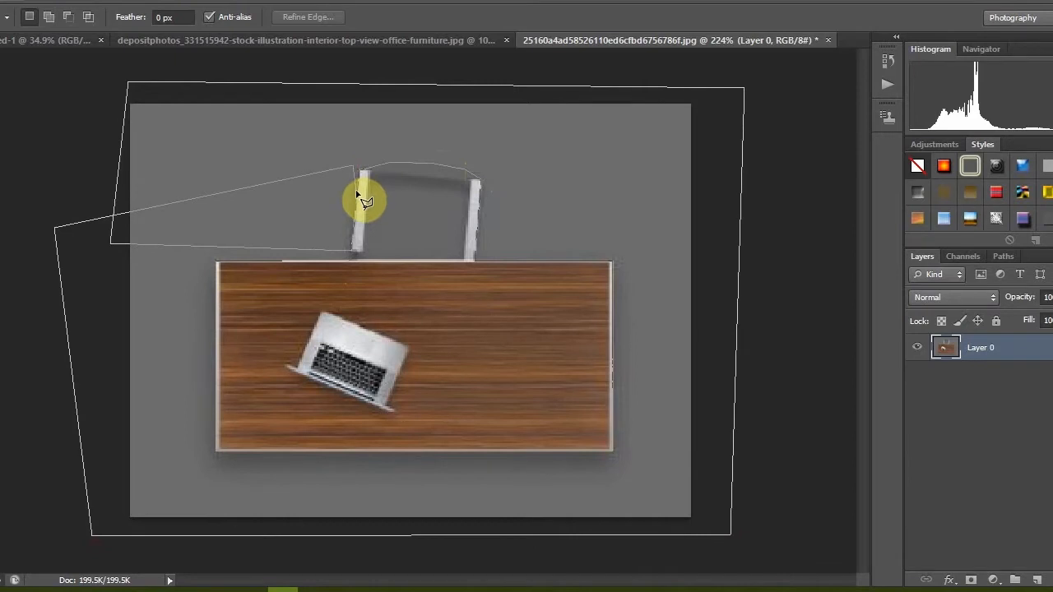
double_click(350, 262)
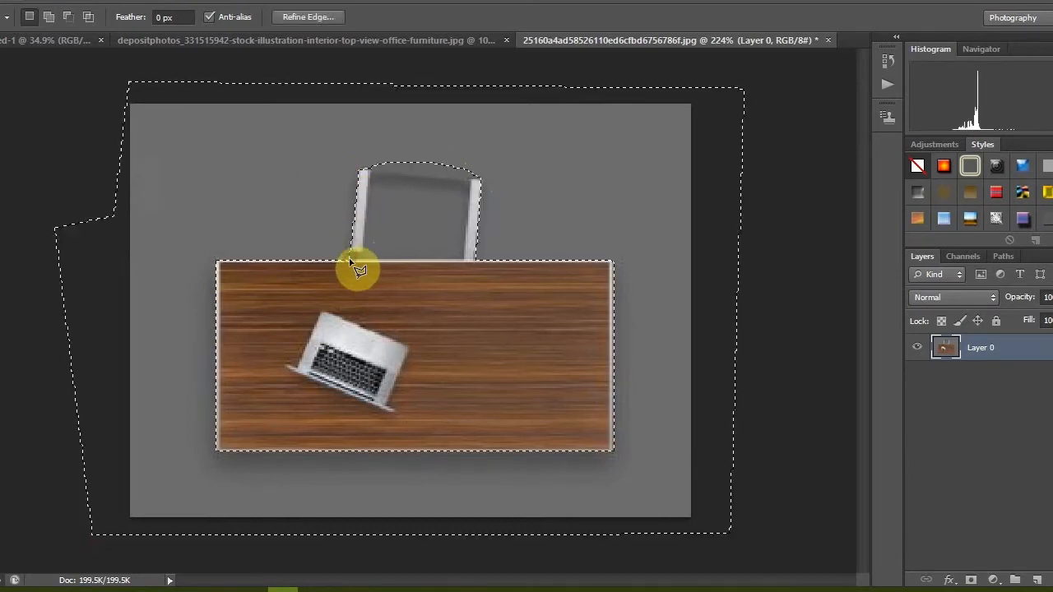
key("Delete")
key("m")
key("ctrl+d")
key("v")
Copy the cut-out desk into the floor plan and move it to the left front bedroom
left_click_drag(419, 242, 396, 266)
scroll(410, 306, "up", 3)
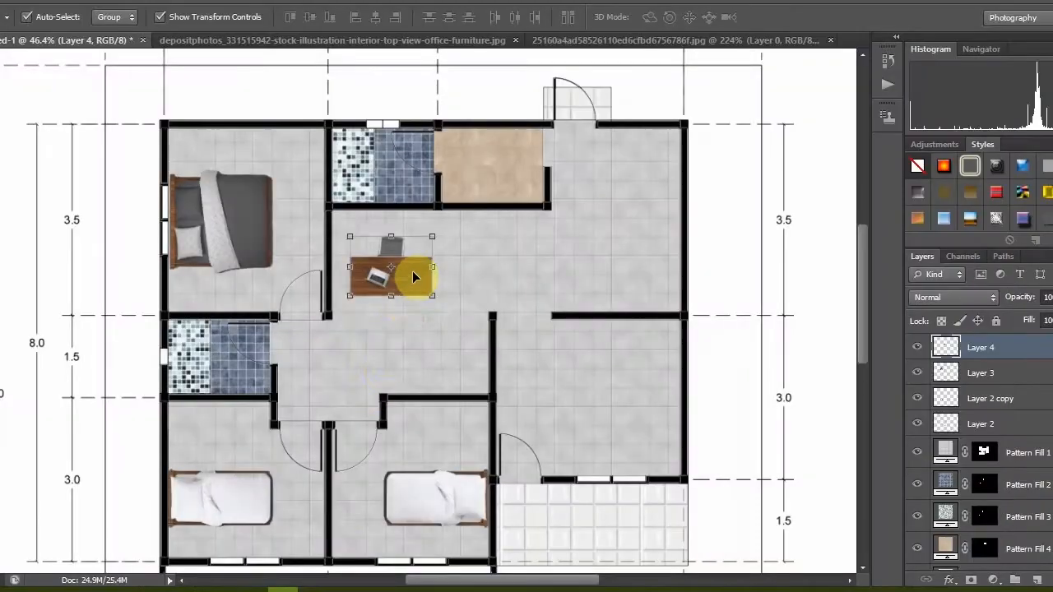
left_click_drag(416, 275, 352, 448)
Scale the desk down proportionally and set it against the front wall beside the left front bedroom's bed
scroll(352, 294, "up", 3)
left_click_drag(350, 294, 350, 378)
left_click_drag(376, 316, 299, 444)
left_click(791, 17)
scroll(300, 437, "up", 2)
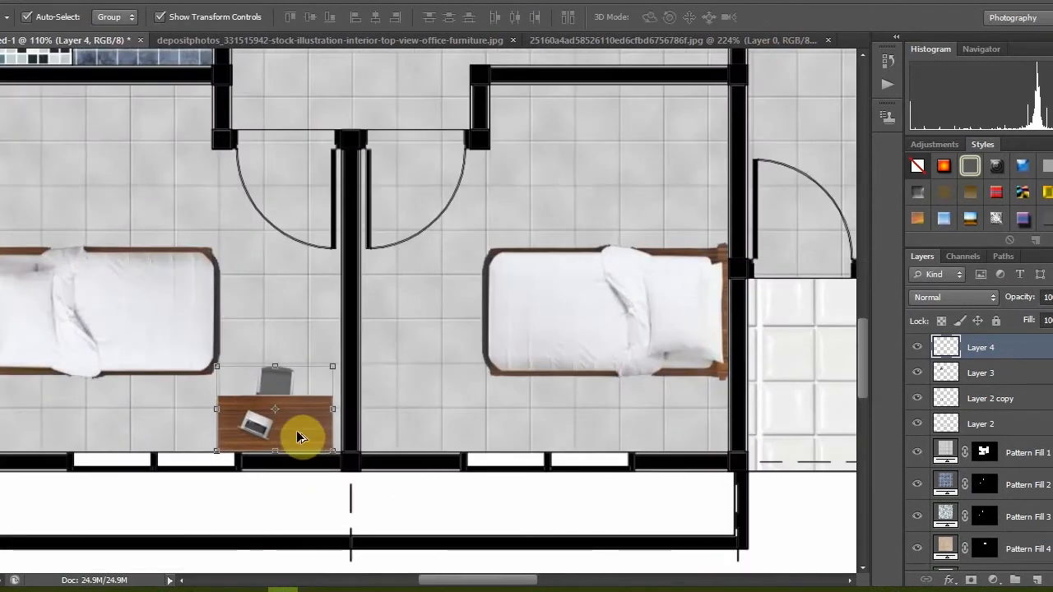
Nudge the desk right until it meets the partition wall between the two front bedrooms
key("Right")
key("Right")
key("Right")
key("Right")
key("Right")
key("Right")
key("Right")
key("Right")
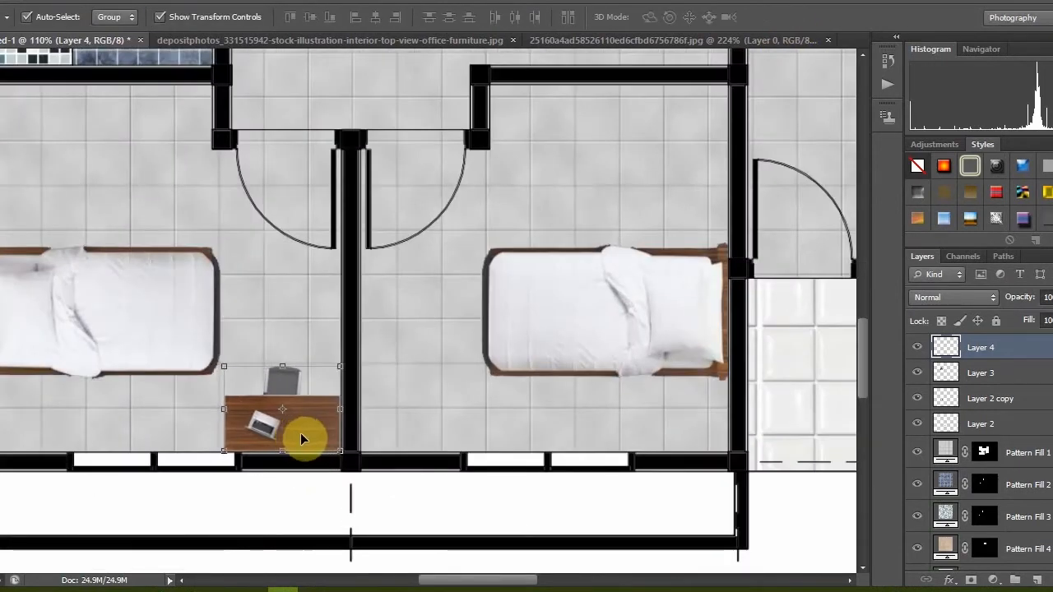
Duplicate the desk into the adjacent front bedroom, mirror it horizontally against the shared partition wall, and deselect it
left_click_drag(301, 440, 458, 413)
left_click_drag(411, 436, 456, 427)
left_click(791, 17)
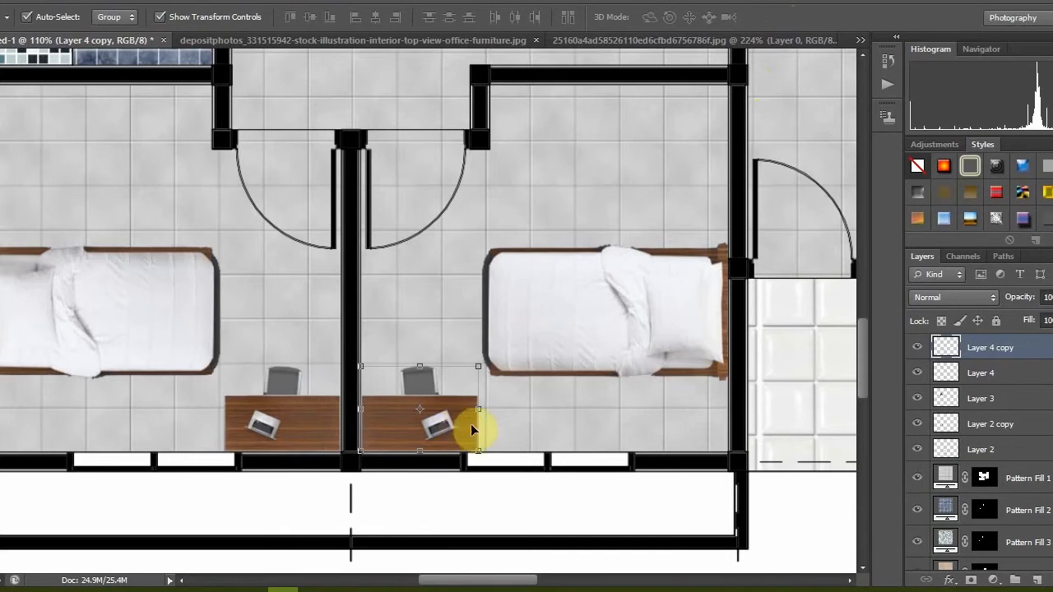
scroll(458, 422, "down", 10)
left_click(786, 303)
Return to the 25160a4ad58526110ed6cfbd6756786f.jpg document and restore the full furniture sheet from the desk cut-out
scroll(494, 423, "up", 2)
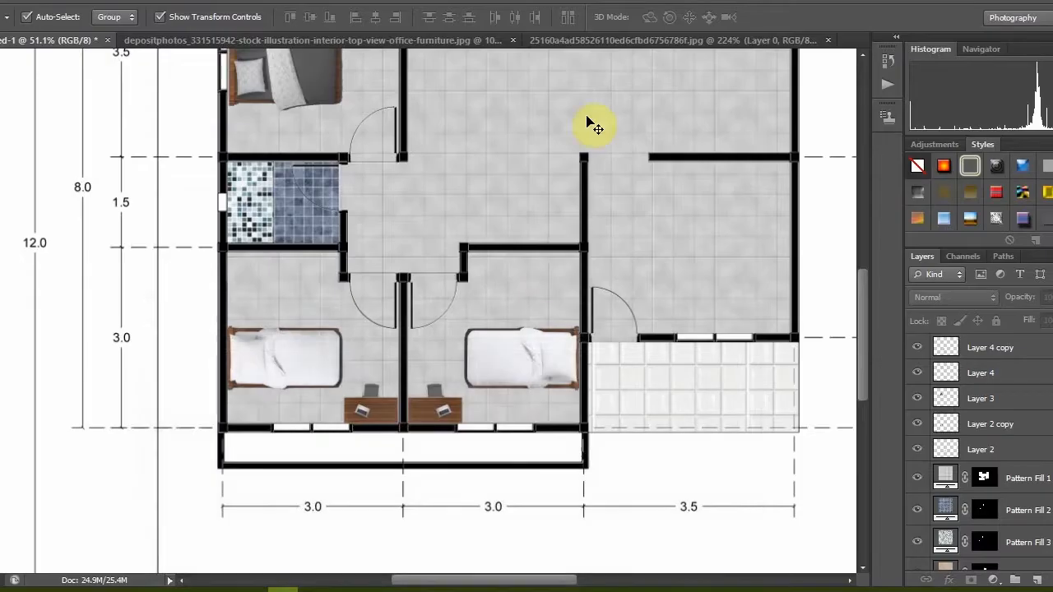
left_click(601, 39)
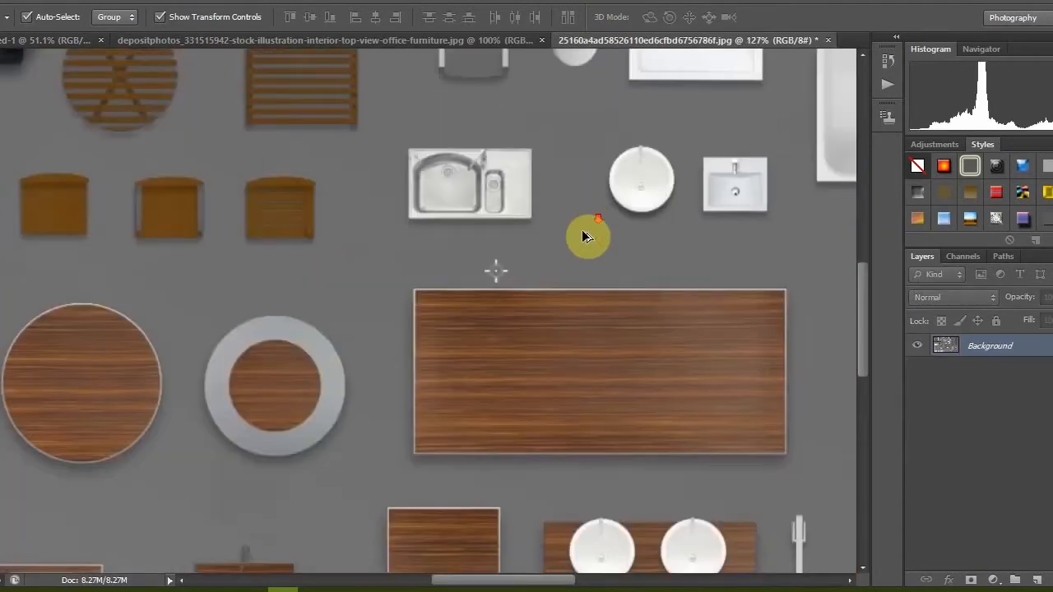
scroll(582, 236, "down", 8)
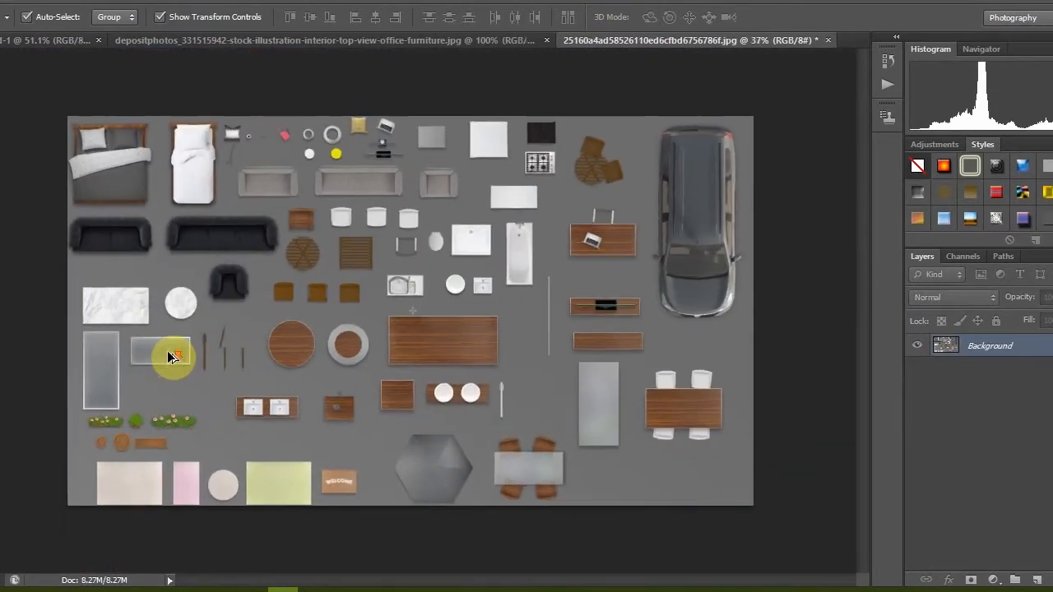
scroll(292, 152, "up", 2)
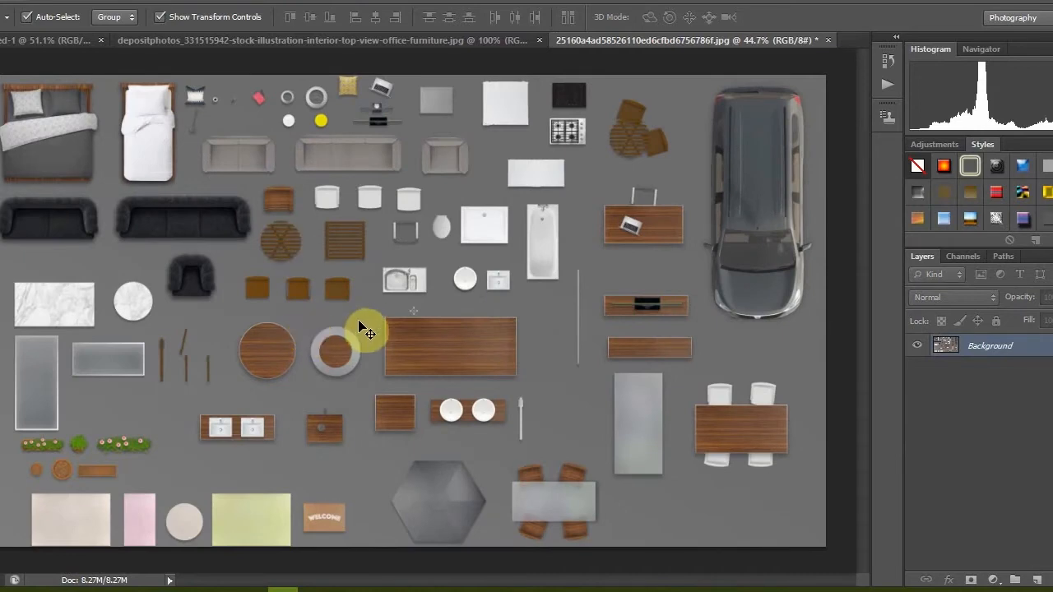
scroll(344, 440, "up", 4)
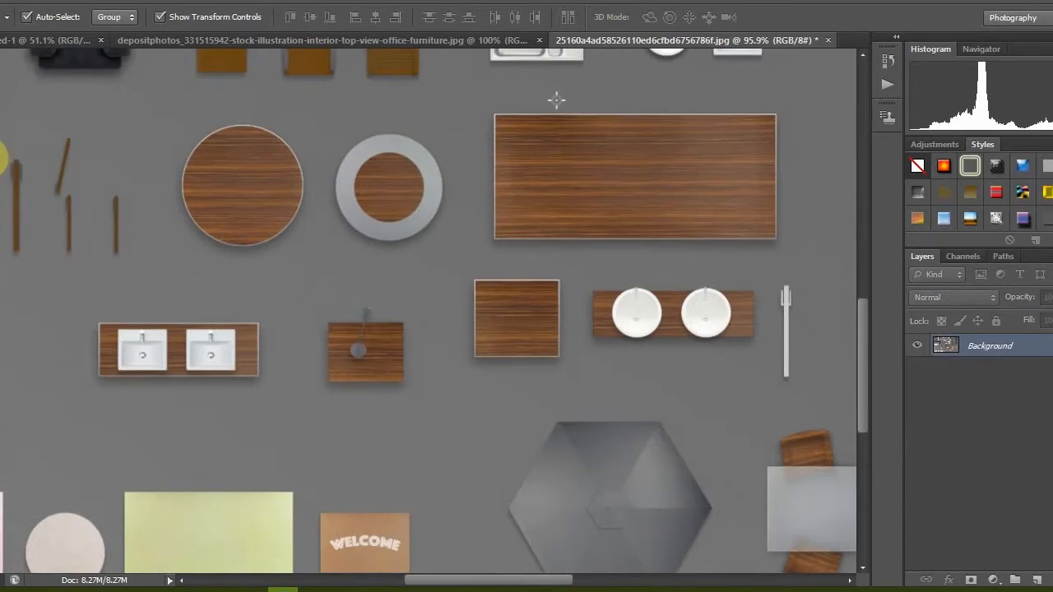
key("c")
left_click_drag(299, 292, 427, 408)
left_click(762, 18)
Crop the furniture sheet to the small square wooden table and convert its background into Layer 0
left_click_drag(456, 265, 569, 379)
left_click(791, 18)
double_click(977, 357)
key("Return")
Try Magic Wand selections of the grey background around the square wooden table at tolerances 10, 50 and 30
key("w")
scroll(401, 357, "up", 4)
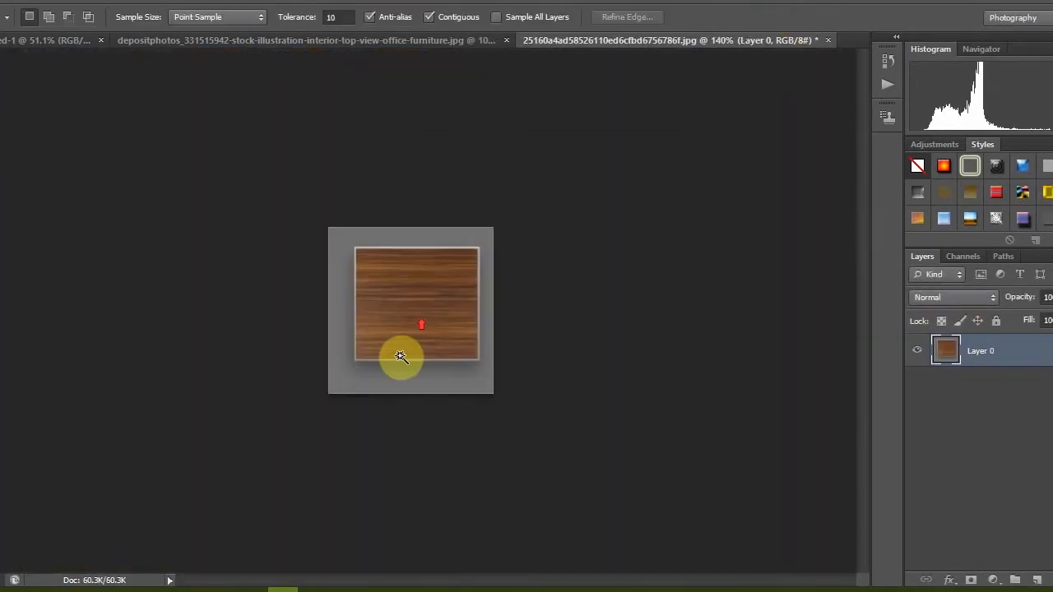
left_click(401, 384)
key("ctrl+d")
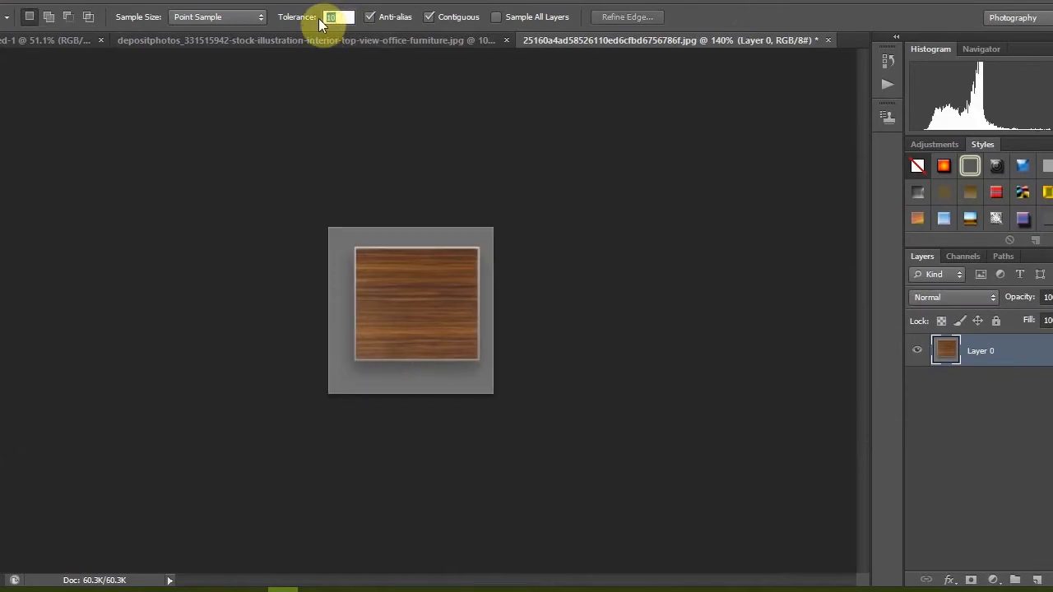
type("50")
key("Return")
key("ctrl+d")
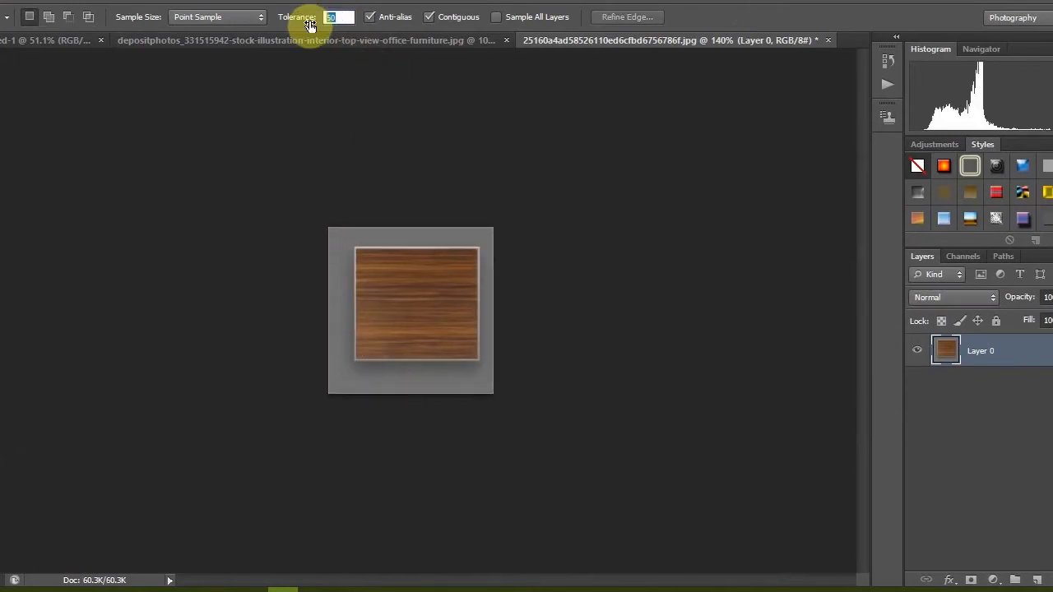
left_click(313, 23)
left_click(362, 252)
key("ctrl+d")
type("30")
left_click(337, 257)
key("ctrl+d")
Select the grey background around the wooden table at tolerance 38, delete it and deselect
left_click(332, 16)
left_click(339, 245)
key("Delete")
key("ctrl+d")
Move the table cut-out into the floor plan, scale it to 50%, and place it against the wall beside the double bed's pillow end
key("v")
left_click_drag(313, 305, 285, 195)
scroll(280, 157, "up", 6)
left_click_drag(326, 338, 202, 258)
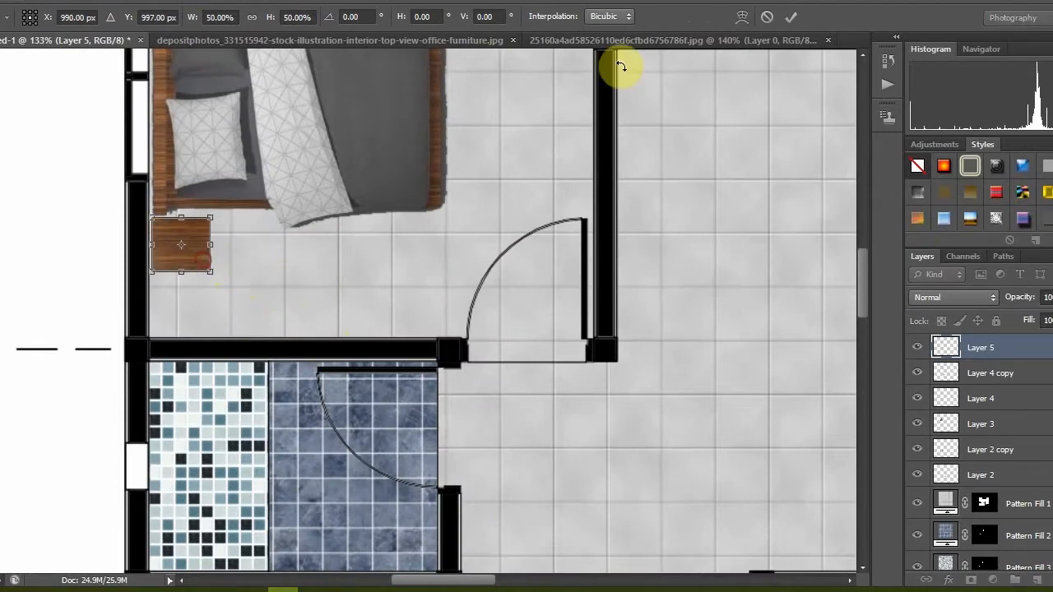
left_click(790, 17)
Duplicate the bedside table to the opposite side of the double bed and deselect it
scroll(228, 437, "up", 5)
scroll(228, 438, "up", 1)
left_click_drag(228, 437, 221, 148)
scroll(232, 232, "down", 14)
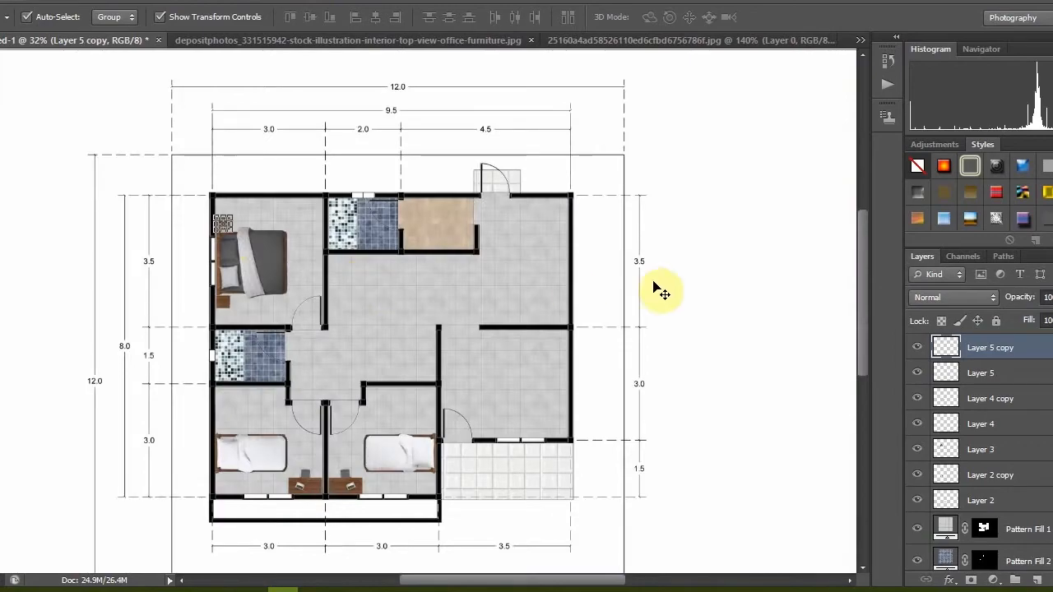
left_click(667, 273)
scroll(285, 320, "up", 1)
scroll(284, 320, "down", 3)
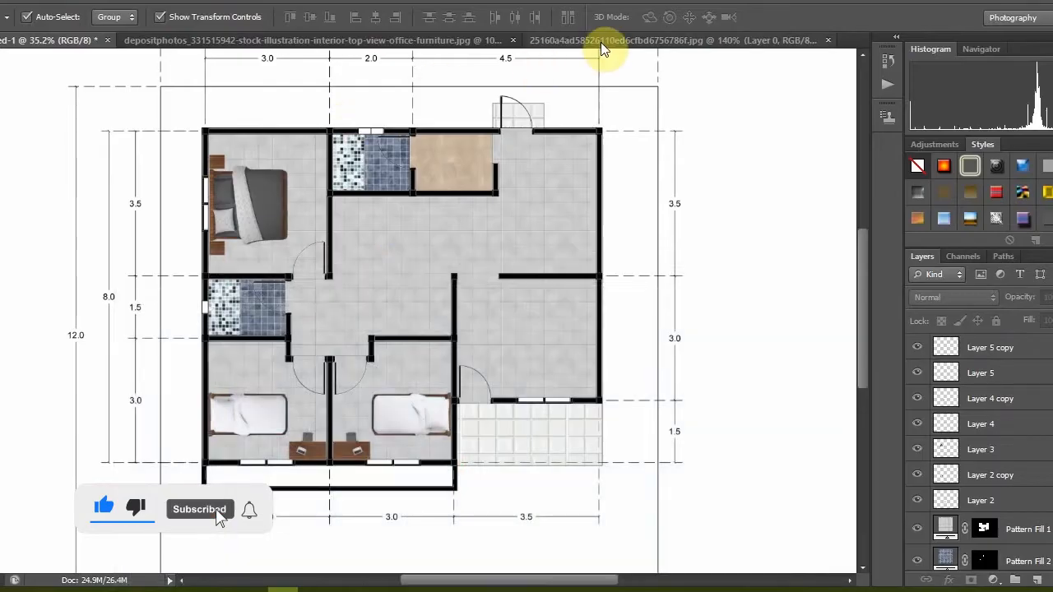
Return to the 25160a4ad58526110ed6cfbd6756786f.jpg document and restore the full furniture sheet from the table cut-out
left_click(601, 45)
key("ctrl+alt+z")
key("ctrl+alt+z")
key("ctrl+alt+z")
key("ctrl+alt+z")
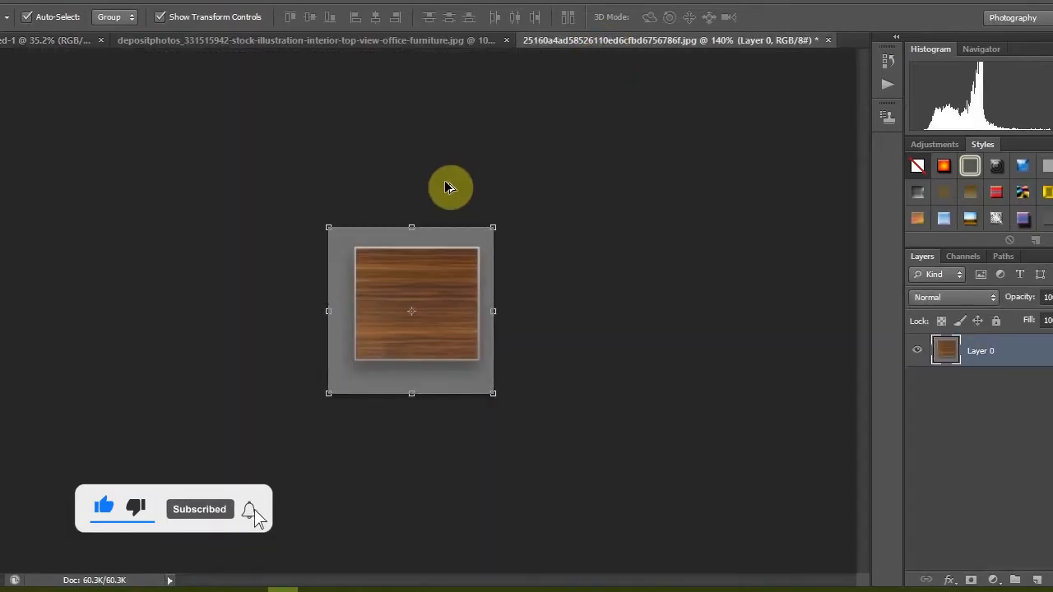
scroll(477, 231, "down", 13)
double_click(1005, 348)
key("Return")
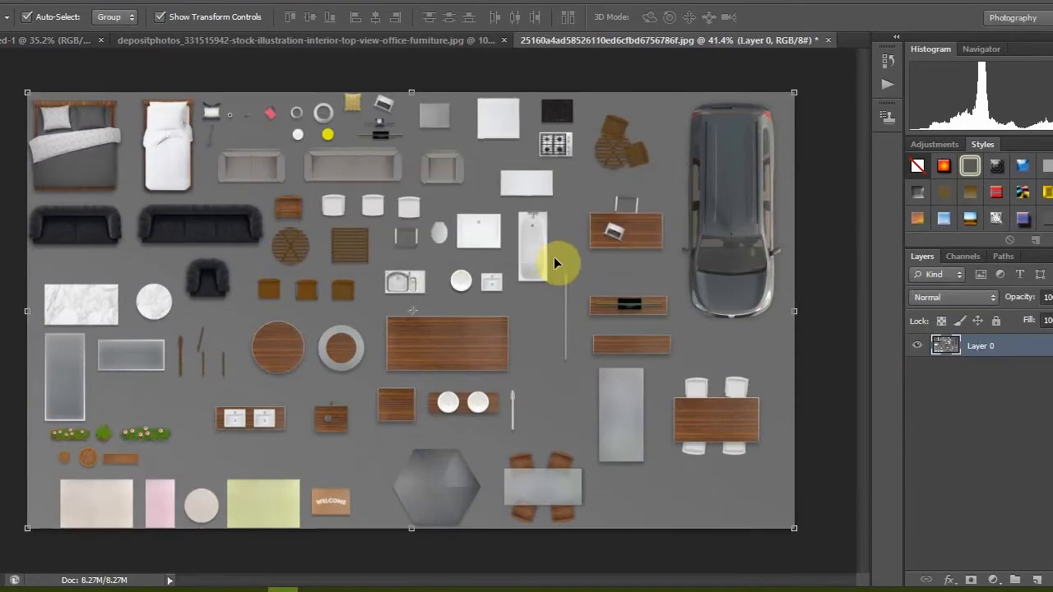
scroll(474, 327, "up", 2)
scroll(710, 259, "down", 3)
left_click(823, 217)
scroll(592, 322, "up", 1)
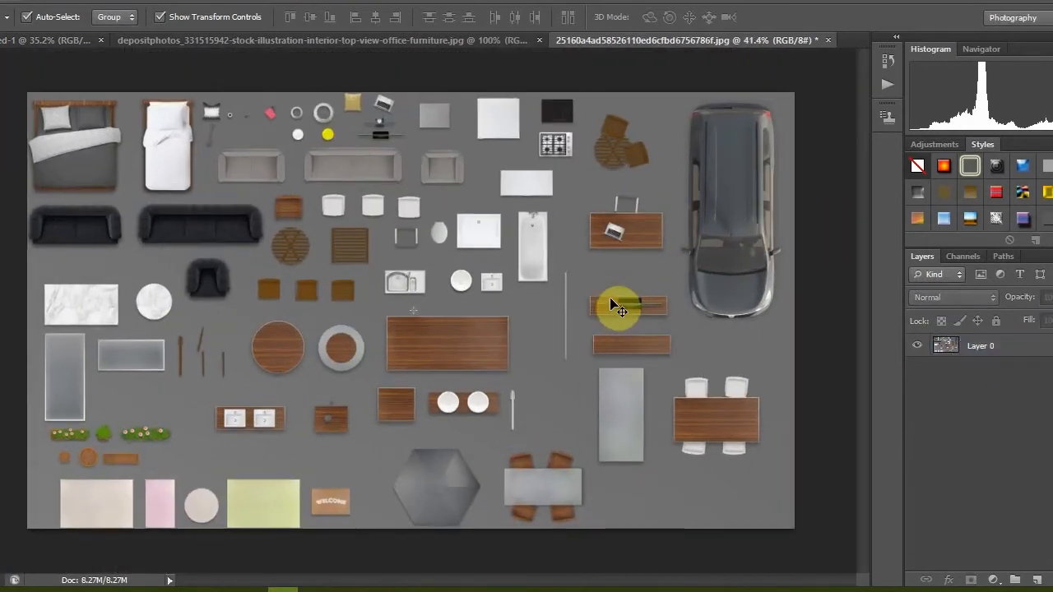
Crop the furniture sheet to the wooden TV console with the screen on it
key("c")
scroll(613, 292, "up", 7)
left_click_drag(598, 263, 791, 329)
left_click(787, 18)
Try Magic Wand selections of the grey background around the TV console at tolerances 38 and 50
key("v")
key("w")
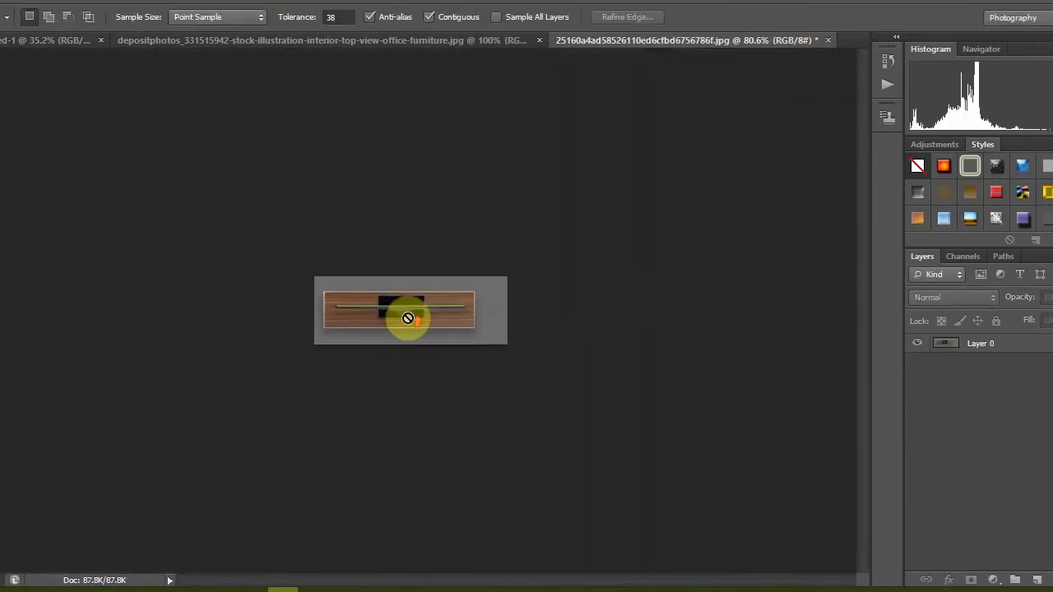
scroll(410, 306, "up", 4)
left_click(962, 340)
left_click(537, 286)
key("ctrl+d")
left_click(336, 18)
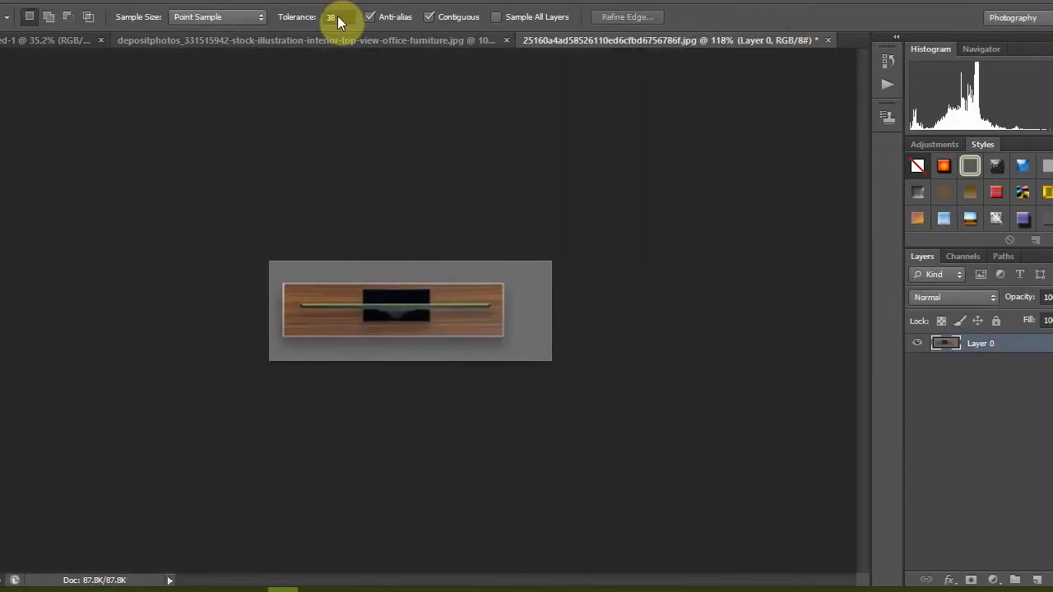
type("50")
left_click(400, 271)
key("ctrl+d")
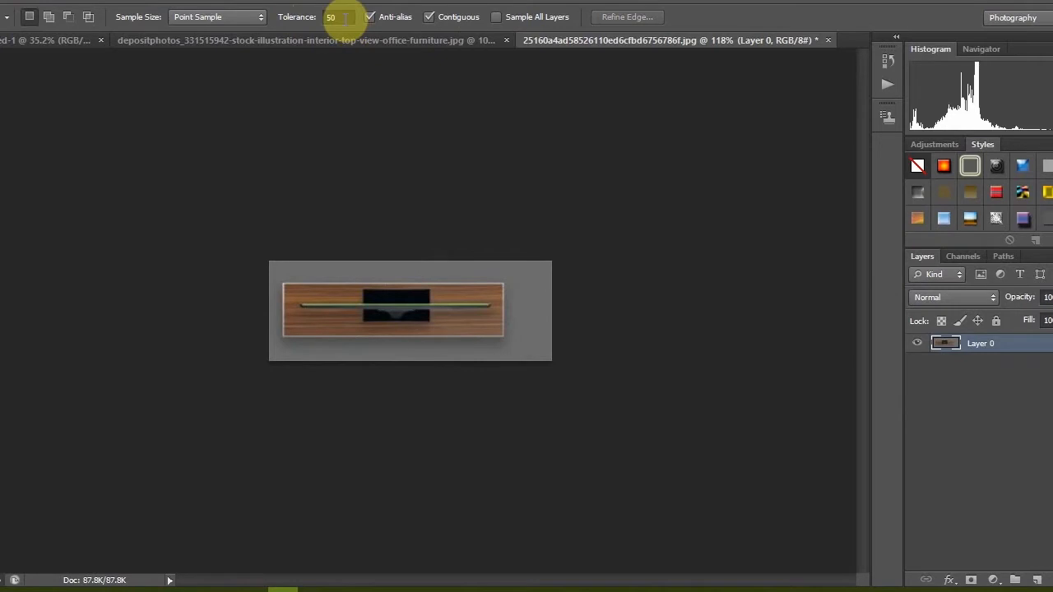
Try selecting the grey background around the TV console at the lower tolerances 30 and 25
left_click_drag(345, 19, 298, 22)
type("30")
left_click(447, 333)
scroll(464, 362, "up", 5)
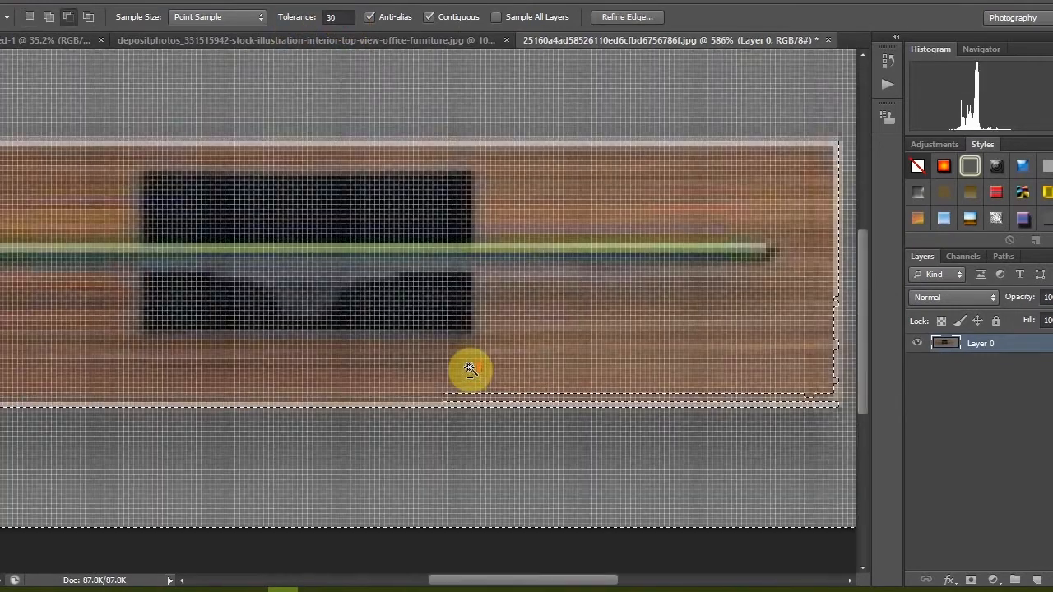
scroll(470, 375, "down", 2)
key("ctrl+d")
left_click(336, 17)
type("2")
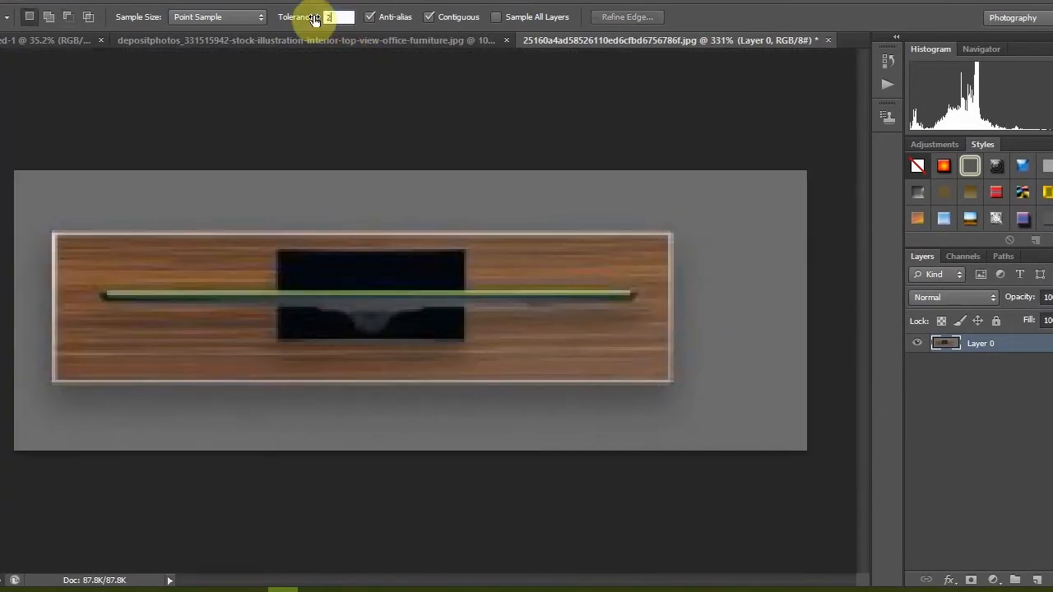
type("5")
left_click(424, 207)
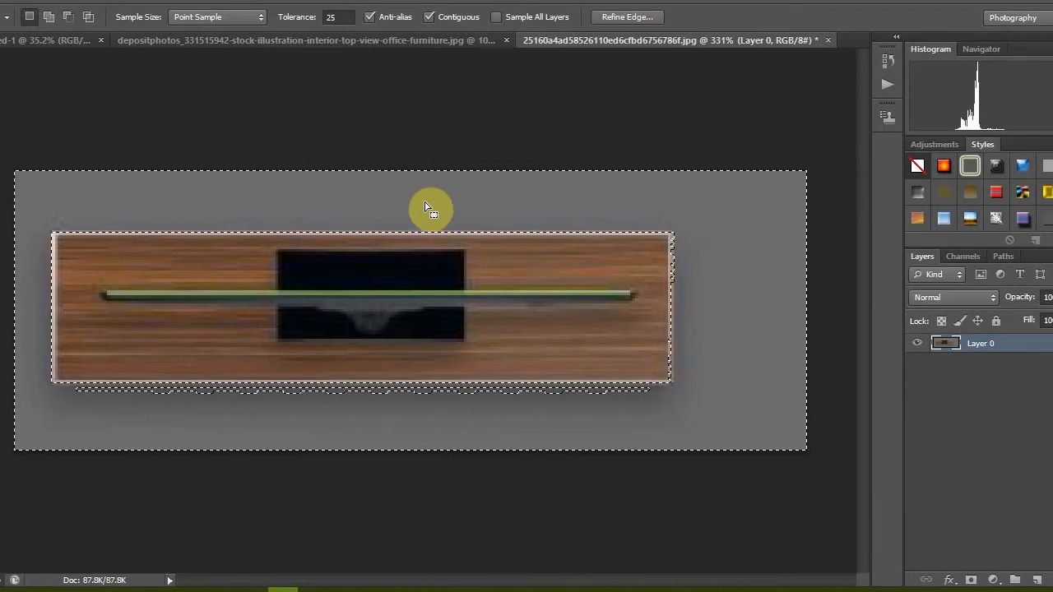
key("ctrl+d")
Crop the image tightly to the outer edges of the TV console, leaving out the grey background
key("c")
left_click_drag(53, 235, 671, 380)
key("Return")
Move the TV console into the floor plan's living area and rotate it 90 degrees beside the master bedroom wall
key("v")
left_click_drag(151, 272, 380, 333)
scroll(401, 256, "up", 5)
left_click_drag(417, 258, 270, 256)
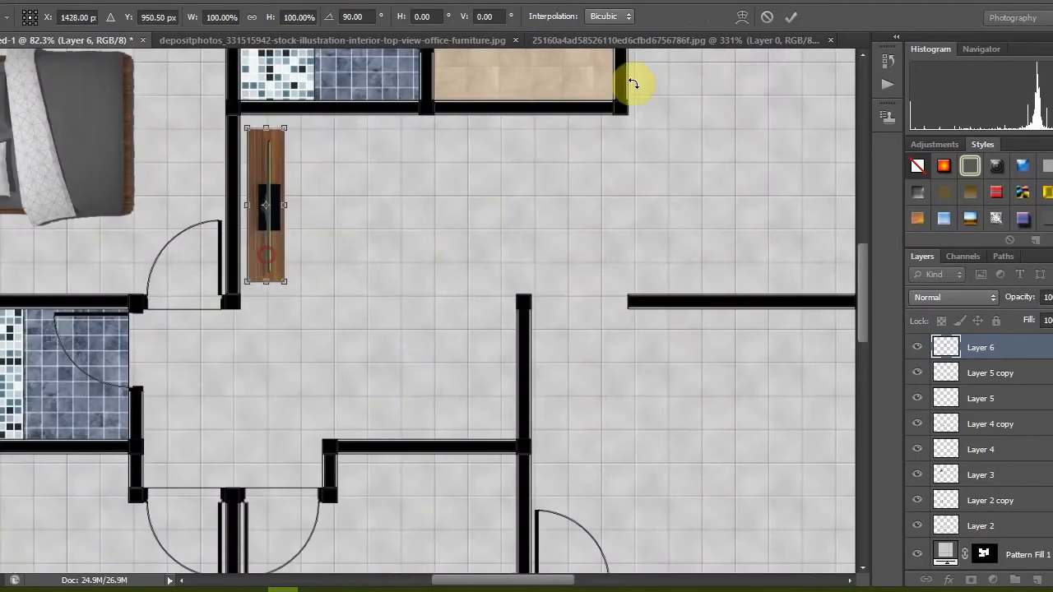
left_click(792, 25)
Nudge the TV console left until it meets the master bedroom wall
key("Left")
key("Left")
key("Left")
key("Left")
key("Left")
key("Left")
key("Left")
key("Left")
key("Left")
key("Left")
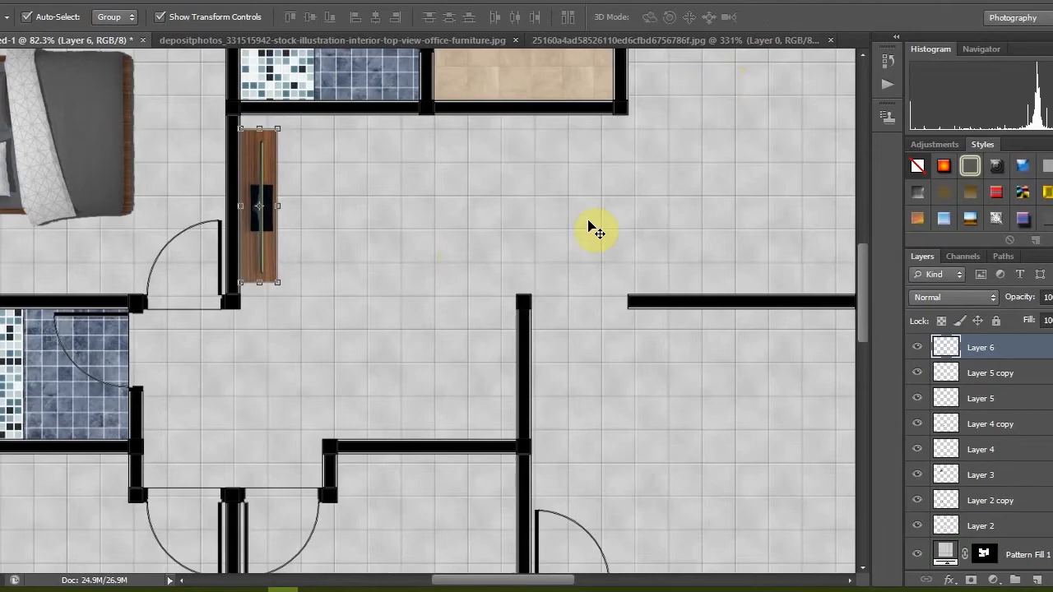
scroll(515, 269, "down", 5)
scroll(435, 329, "up", 2)
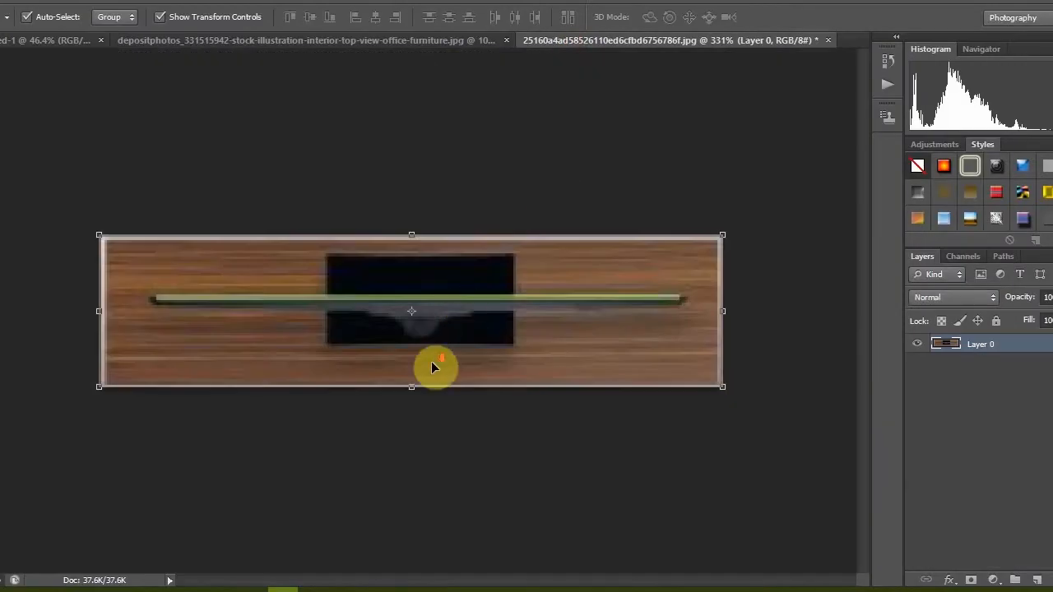
Return to the furniture image and restore the full sheet from the TV console crop
key("ctrl+minus")
key("ctrl+minus")
key("ctrl+minus")
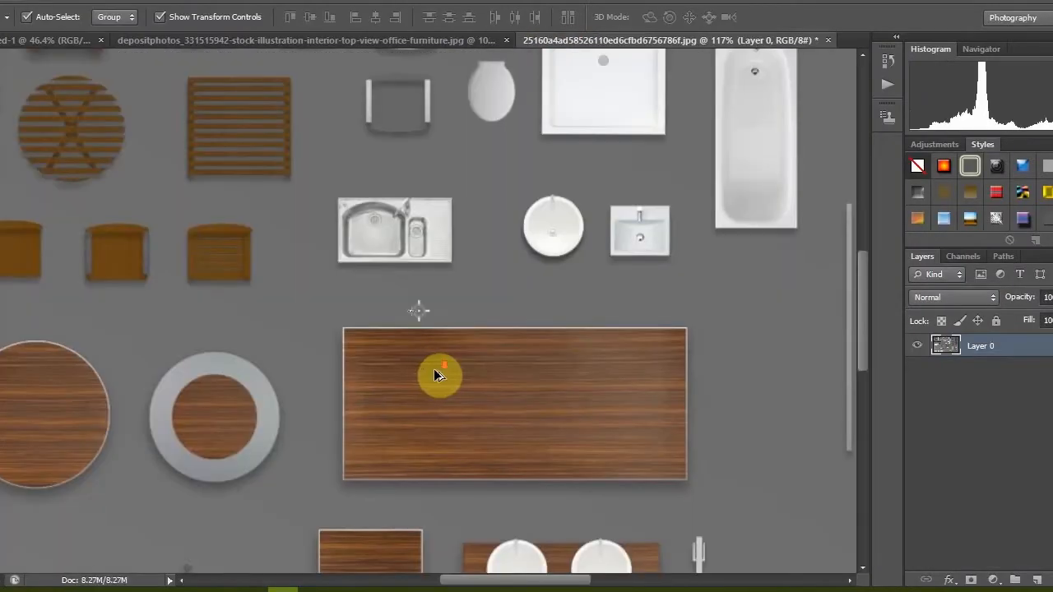
key("ctrl+0")
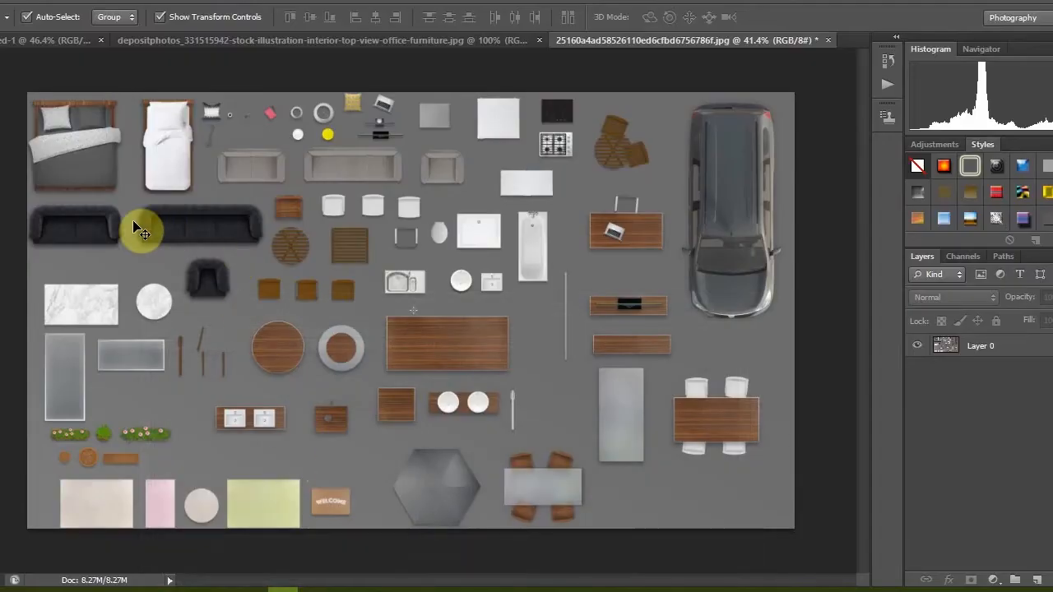
Crop the furniture sheet to the black three-seat sofa
left_click(2, 159)
scroll(187, 246, "up", 6)
left_click_drag(97, 169, 352, 268)
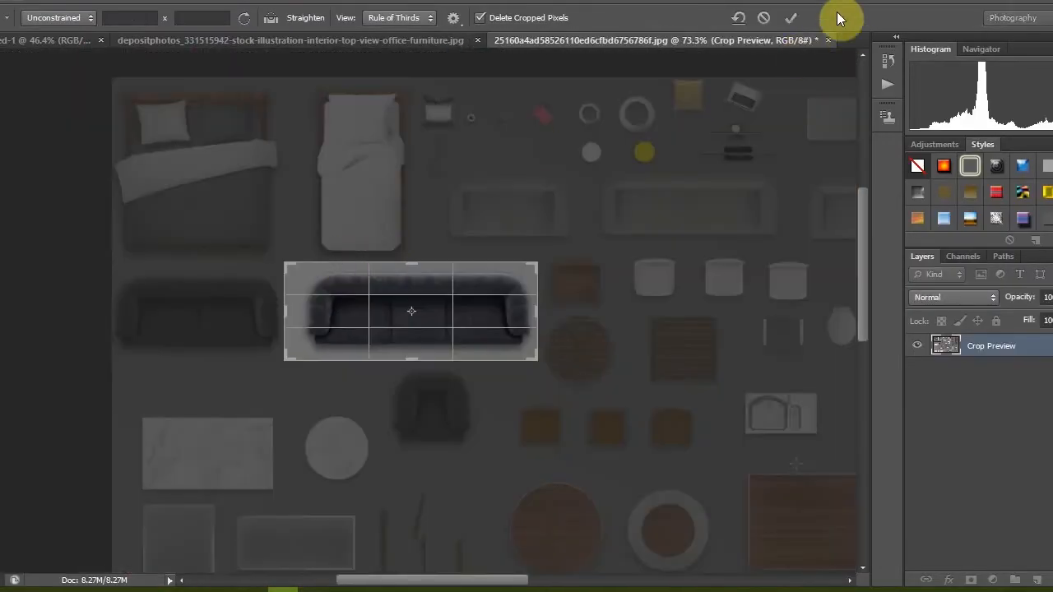
left_click(791, 17)
Try a Magic Wand selection of the grey background around the sofa at tolerance 25
left_click(2, 134)
left_click(970, 344)
scroll(526, 352, "up", 4)
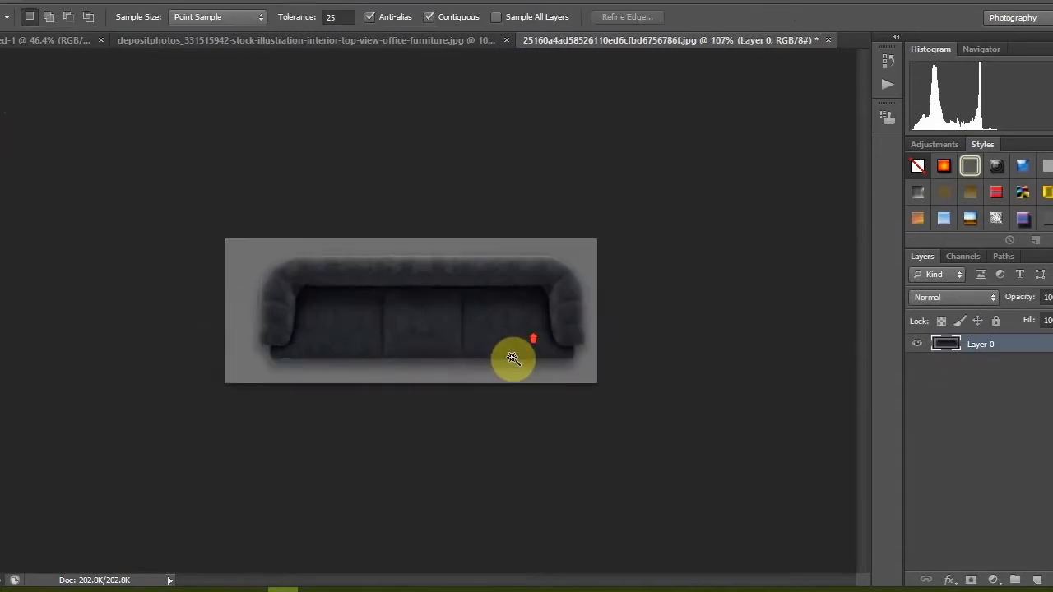
left_click(497, 369)
key("ctrl+d")
Set the Magic Wand tolerance to 10, then select and delete the grey background around the sofa
left_click(338, 17)
type("10")
left_click(372, 247)
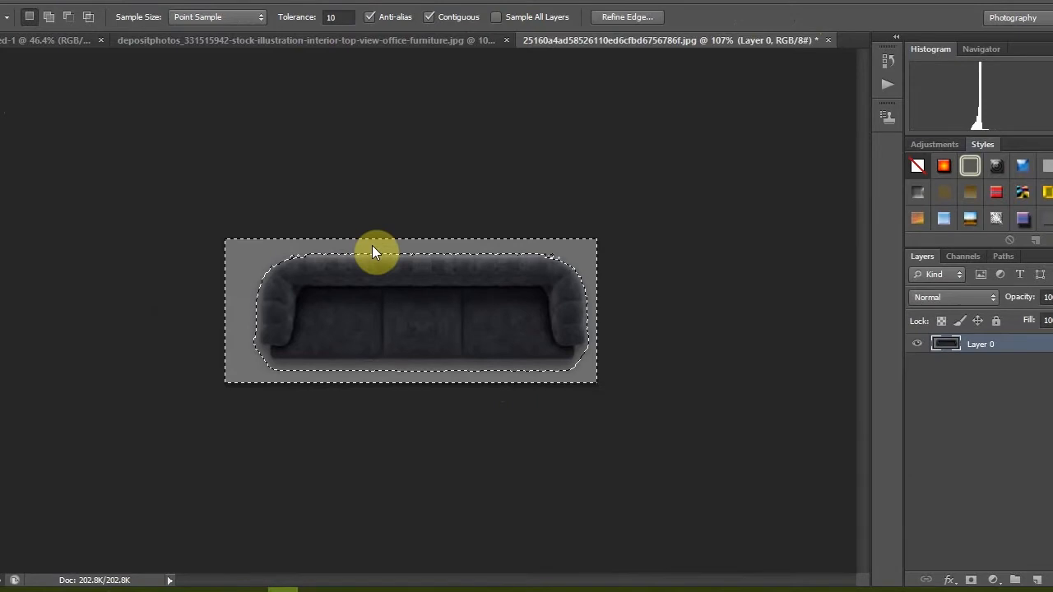
key("Delete")
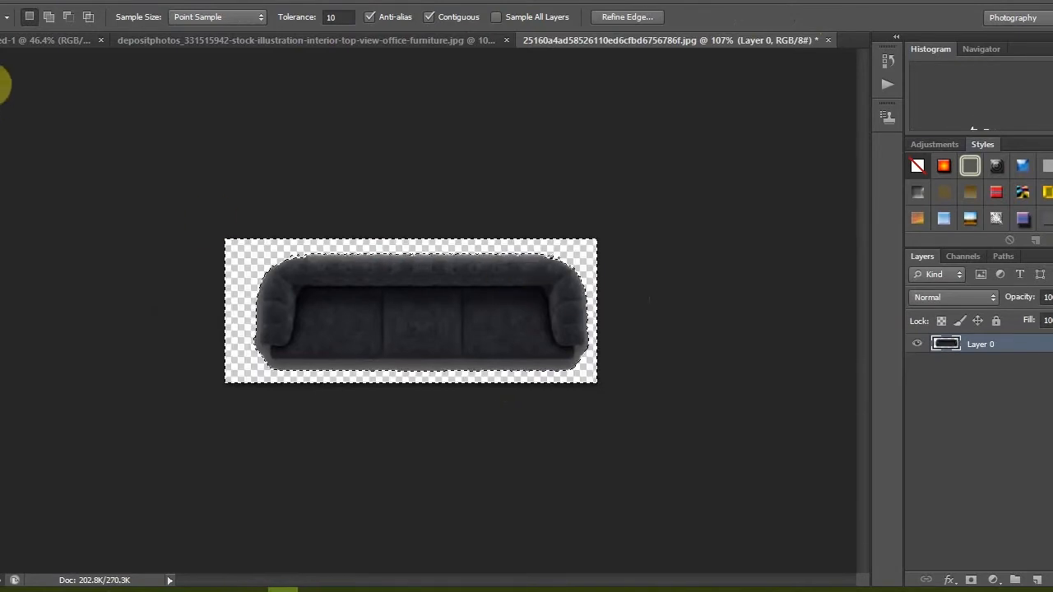
Outline the leftover shadow along the sofa's two sides and front edge with the Polygonal Lasso and delete it
left_click(1, 85)
left_click(51, 101)
scroll(729, 412, "up", 7)
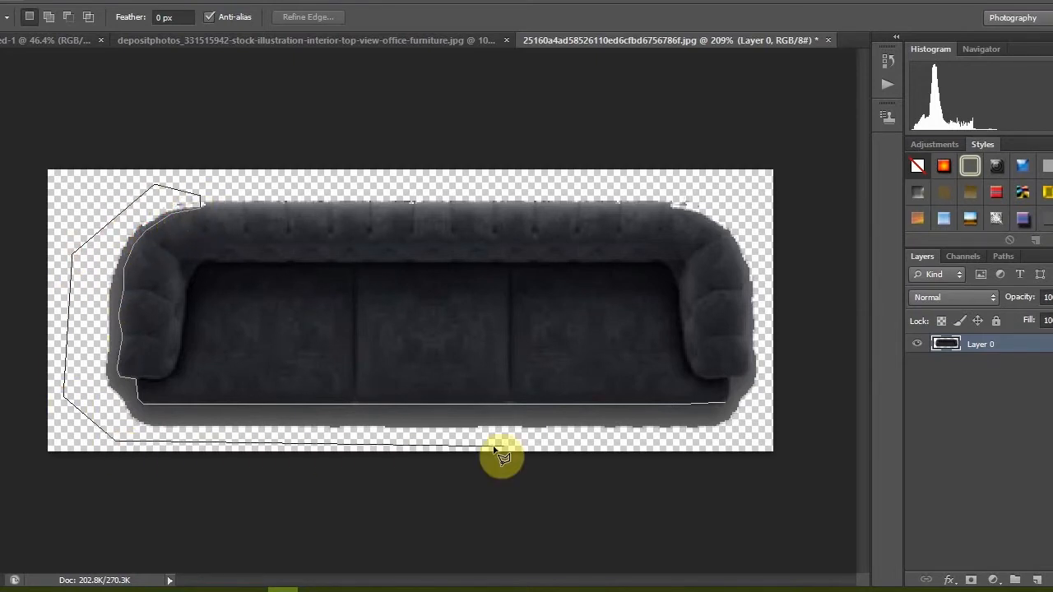
left_click(759, 441)
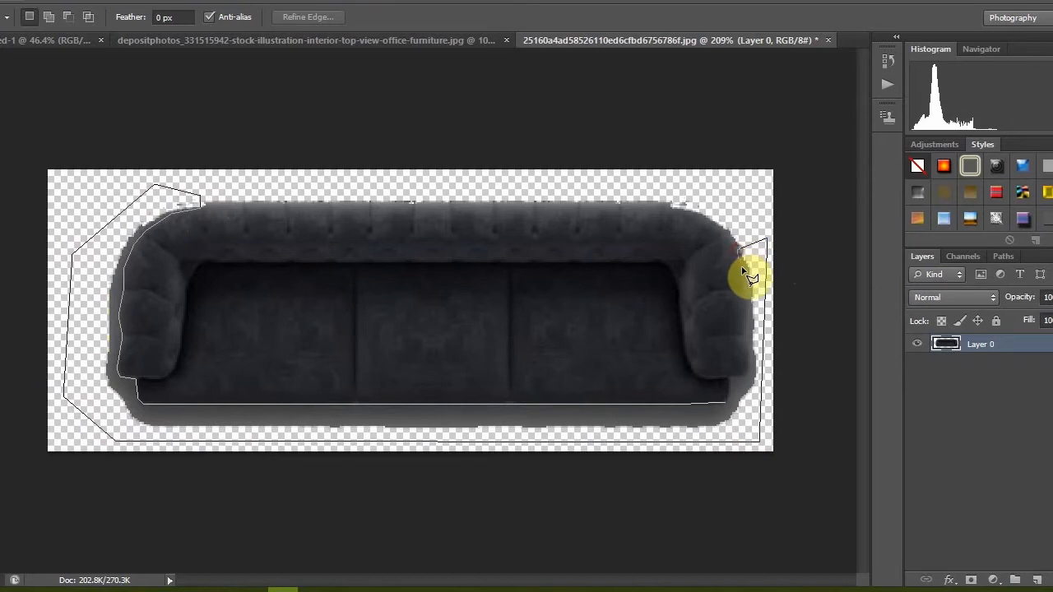
left_click(730, 397)
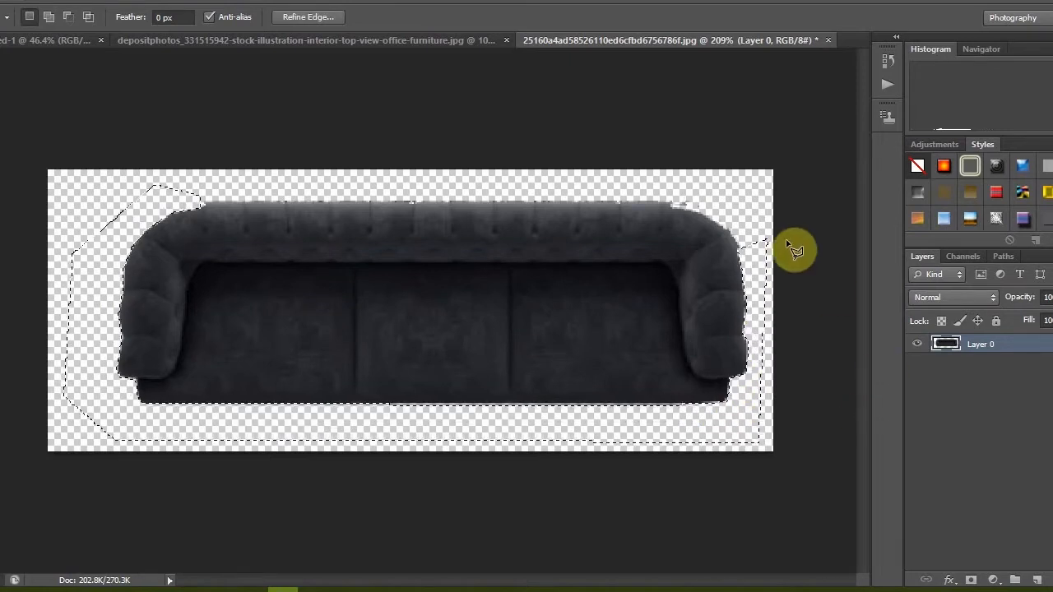
Trim the rough fringe along the sofa's backrest and right armrest with another Polygonal Lasso selection
left_click(174, 123)
left_click(201, 204)
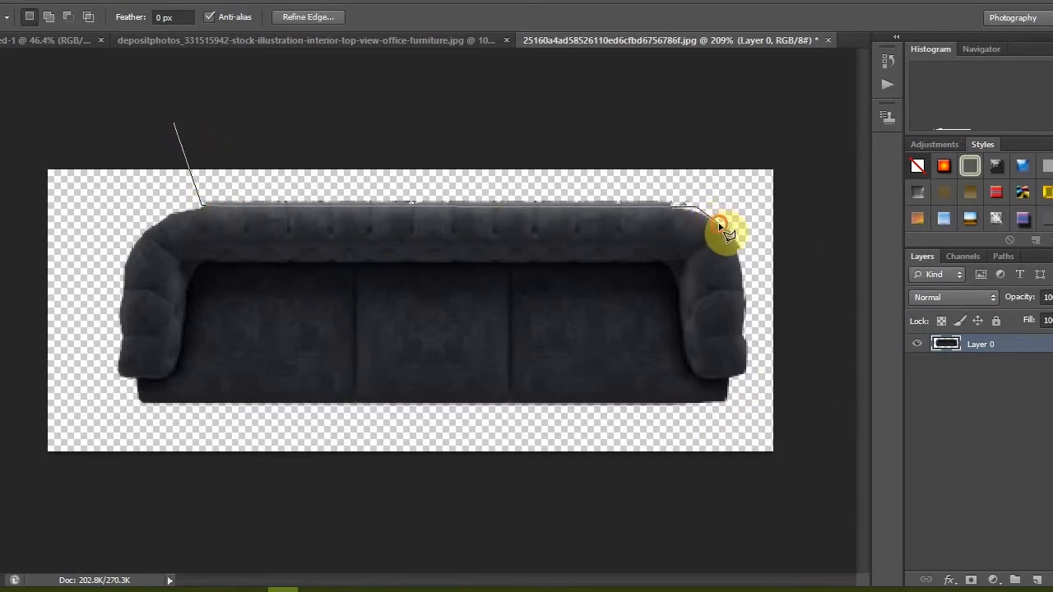
left_click(746, 326)
left_click(770, 276)
left_click(714, 115)
left_click(333, 79)
left_click(175, 123)
left_click(0, 83)
left_click(66, 89)
Move the sofa cut-out into the floor plan's living area and rotate it upright to face the TV console
left_click(0, 62)
left_click_drag(182, 236, 509, 224)
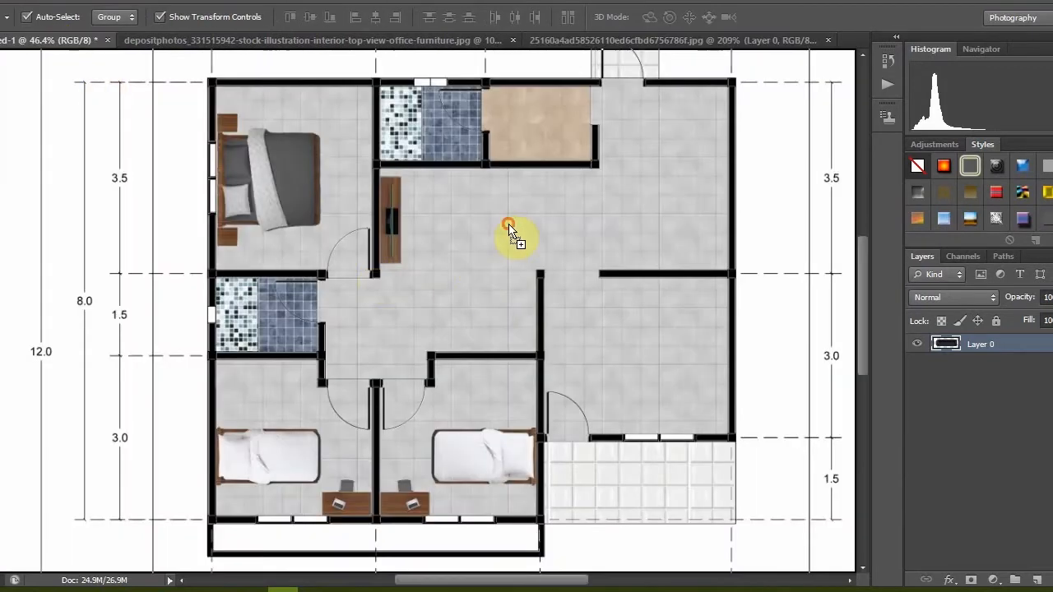
left_click_drag(642, 256, 519, 348)
left_click_drag(578, 162, 483, 204)
left_click(787, 25)
key("ctrl+0")
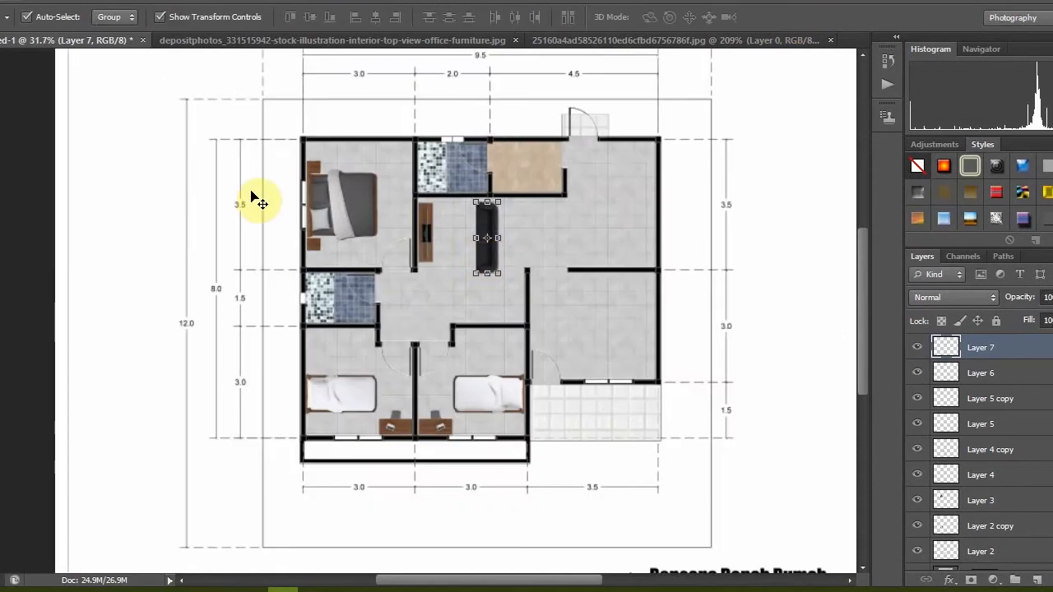
Go back to the furniture image and restore the full sheet from the sofa cut-out
left_click(538, 40)
key("ctrl+alt+z")
key("ctrl+alt+z")
key("ctrl+alt+z")
key("ctrl+alt+z")
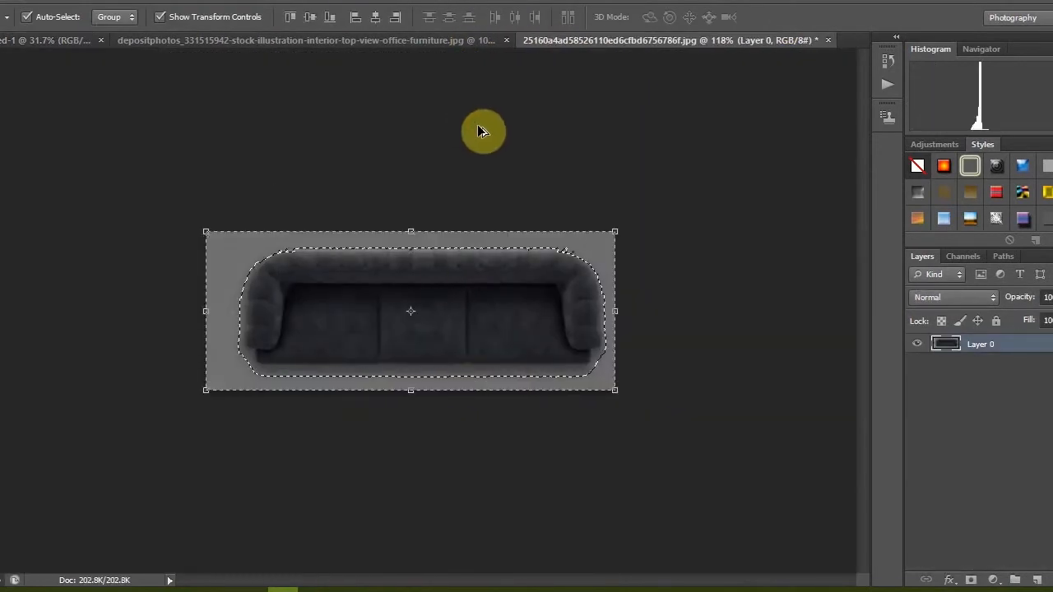
scroll(412, 320, "down", 8)
scroll(265, 454, "up", 2)
Crop the furniture sheet to the beige rectangular rug
key("c")
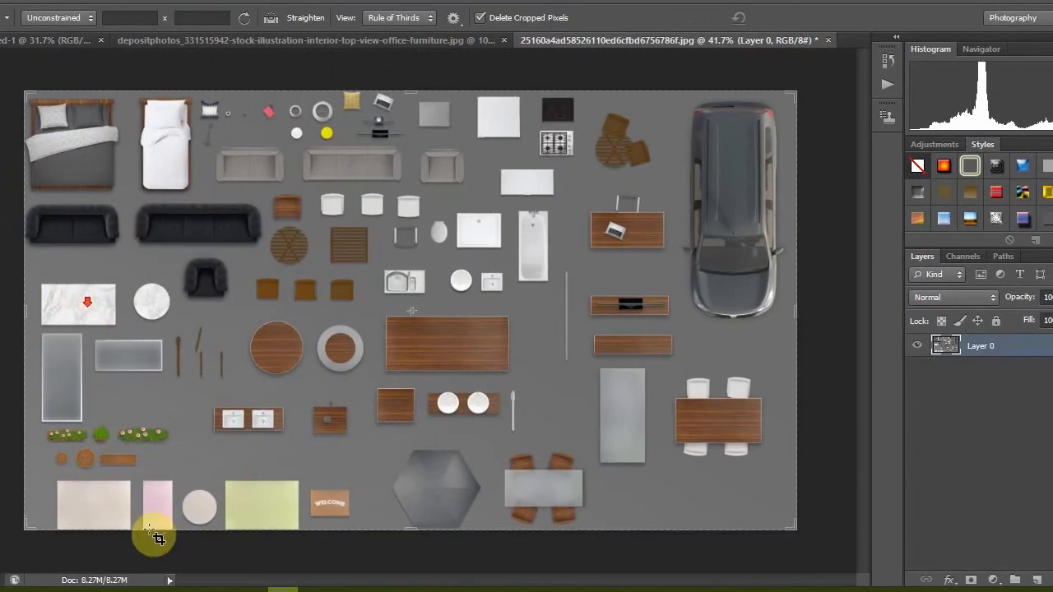
scroll(153, 535, "up", 2)
scroll(222, 545, "down", 2)
scroll(66, 507, "up", 9)
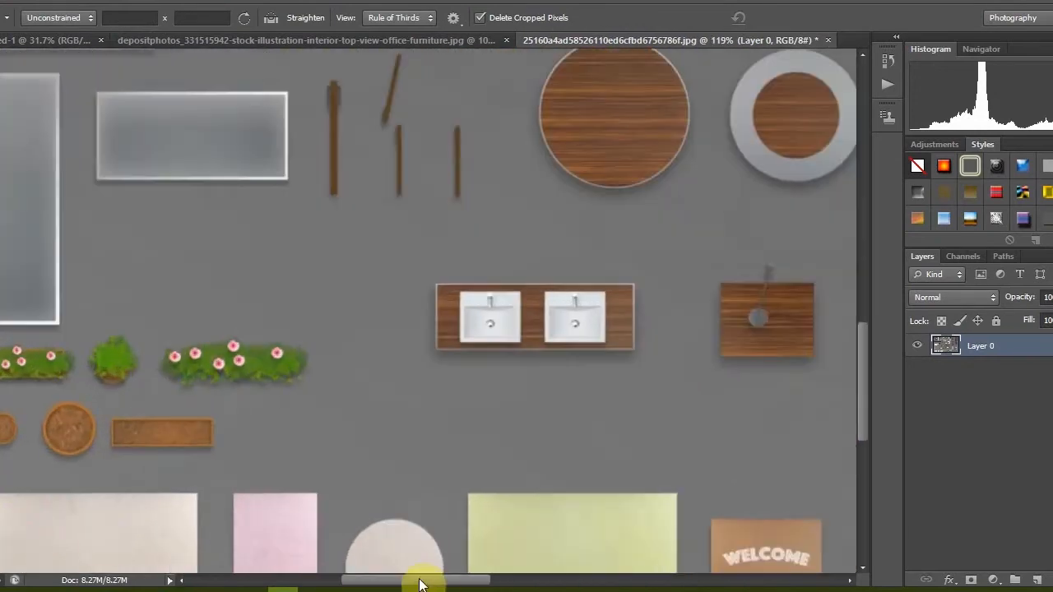
left_click_drag(431, 581, 402, 581)
scroll(282, 477, "down", 2)
left_click_drag(152, 414, 361, 554)
key("Return")
Move the beige rug into the floor plan's living area and rotate it -90 degrees near the sofa
key("v")
left_click_drag(315, 246, 538, 206)
scroll(487, 185, "up", 6)
left_click_drag(489, 281, 387, 275)
Stretch the rug to 144.65% by 163.45% between the TV console and sofa, and move its layer beneath Layer 6
left_click_drag(429, 244, 484, 217)
left_click_drag(458, 293, 487, 293)
left_click_drag(409, 387, 409, 409)
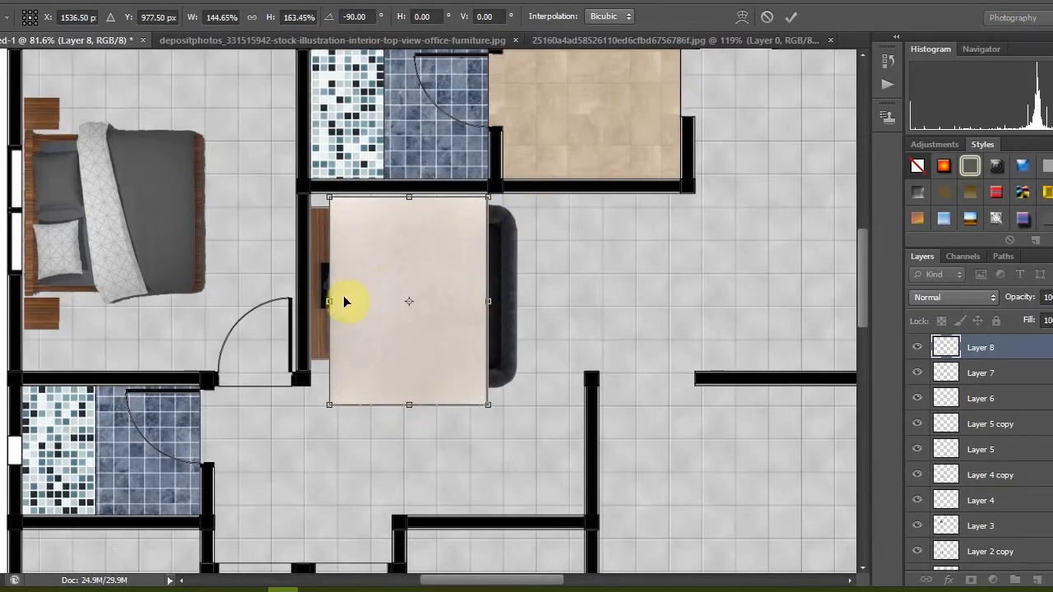
left_click(798, 18)
left_click_drag(971, 348, 952, 404)
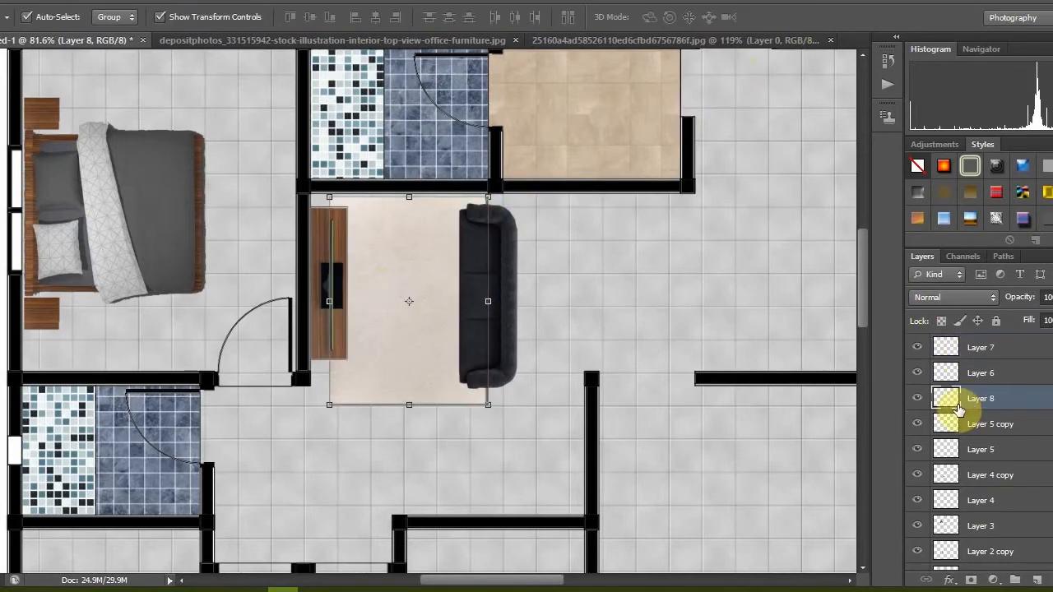
Go to the restored furniture sheet and convert its Background into a regular layer
scroll(560, 437, "down", 3)
scroll(505, 346, "down", 3)
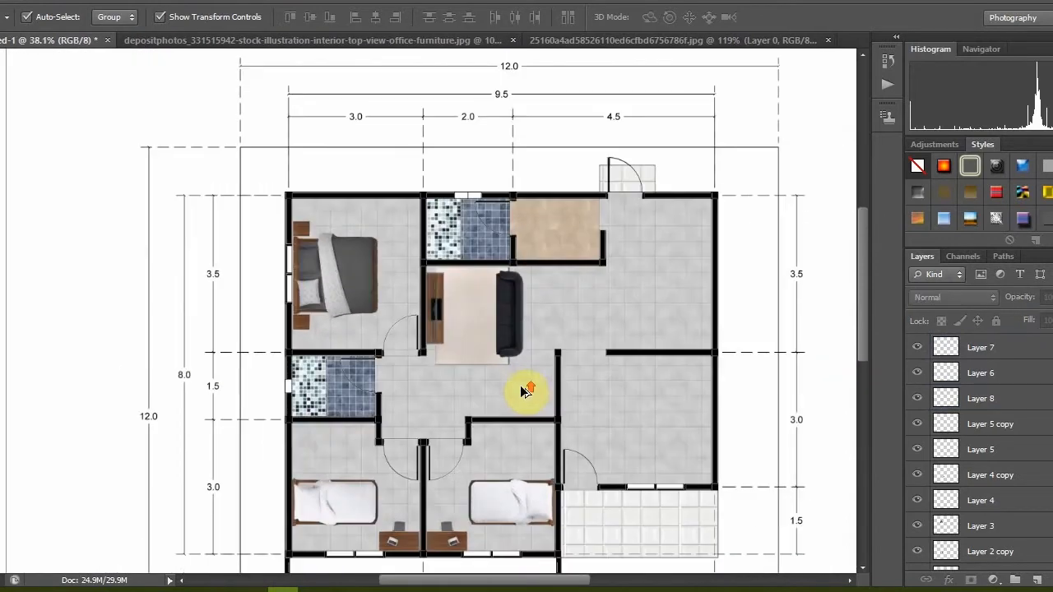
scroll(516, 400, "down", 1)
scroll(515, 400, "up", 1)
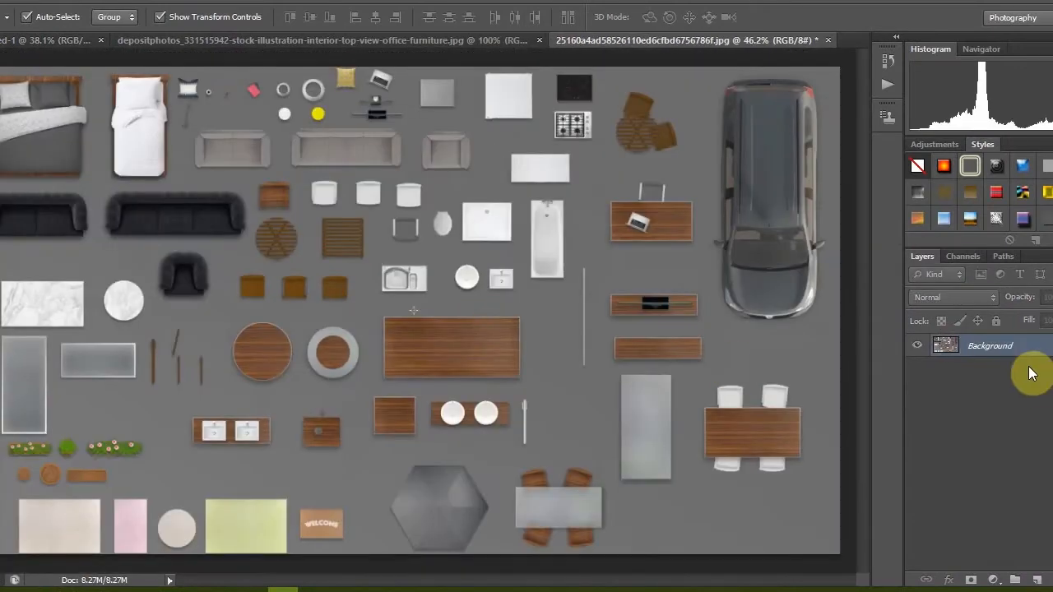
double_click(995, 345)
key("Return")
scroll(557, 303, "down", 4)
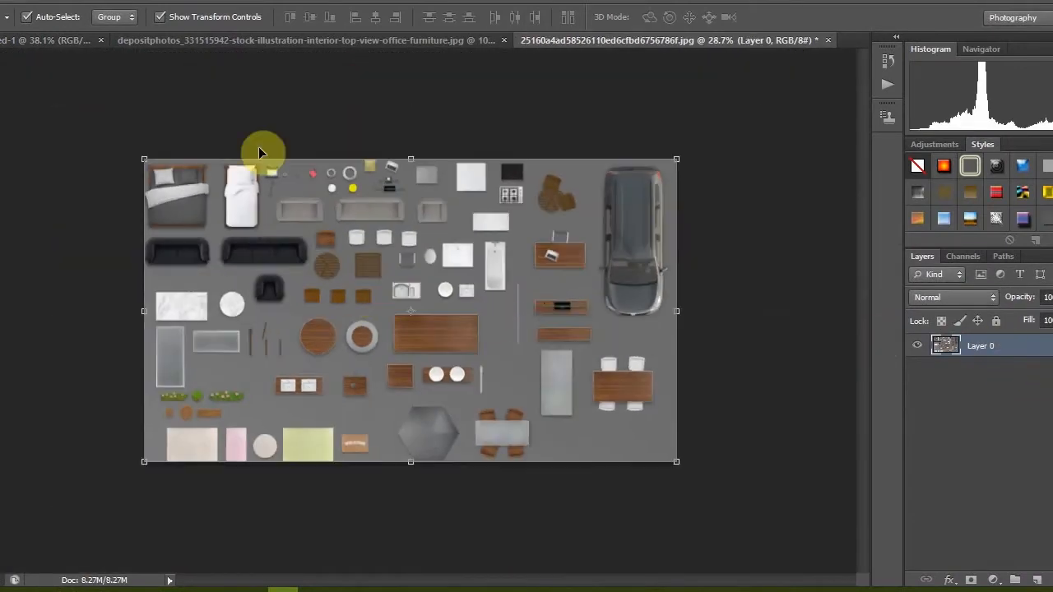
left_click(347, 43)
left_click(586, 47)
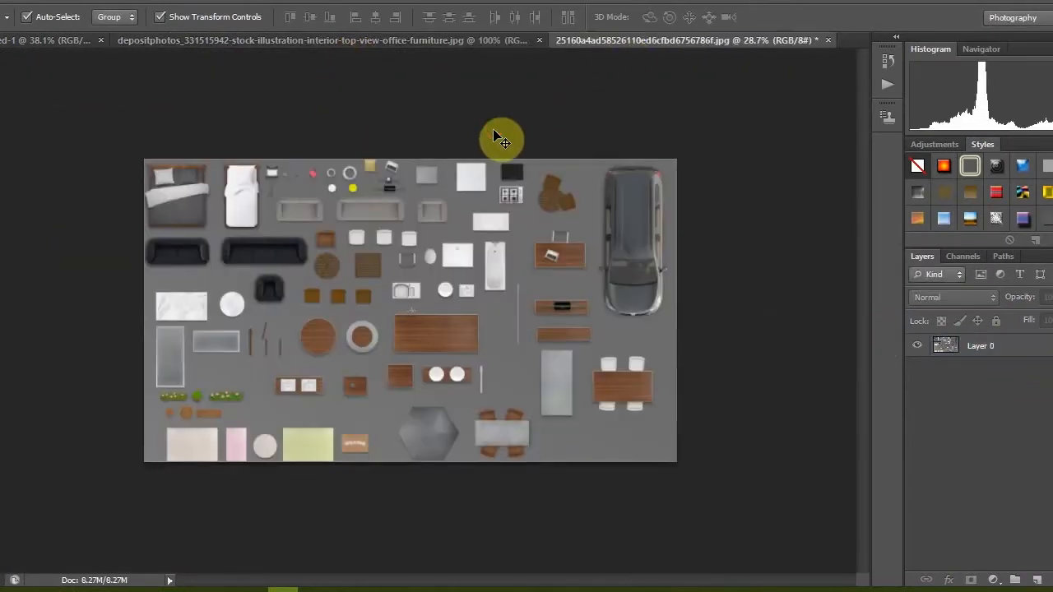
scroll(354, 232, "up", 2)
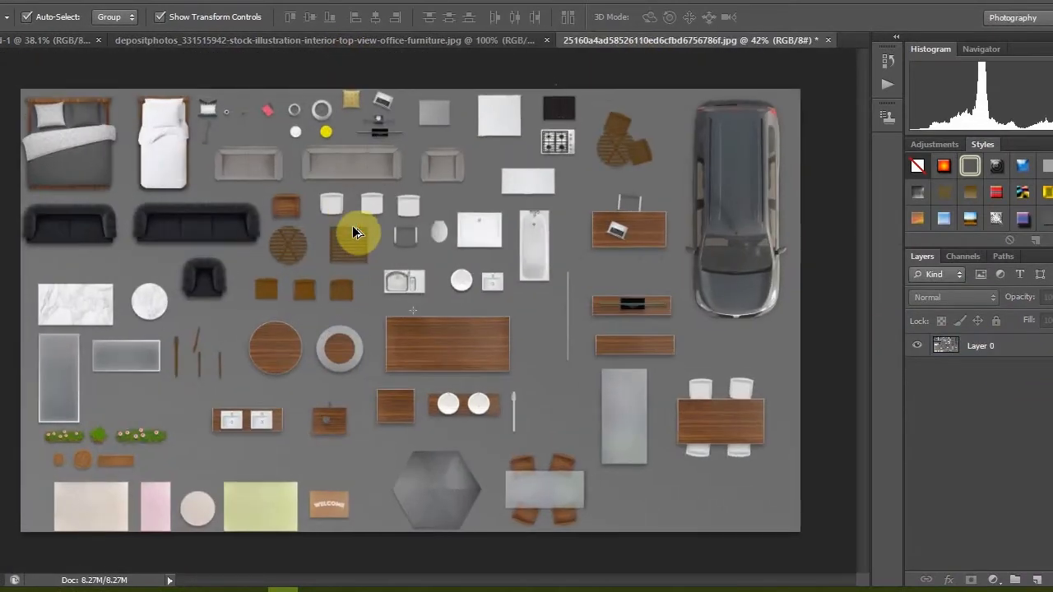
Duplicate the long black sofa in the floor plan and place the copy along the outer wall of the front living room
left_click(384, 43)
left_click(65, 41)
scroll(583, 344, "up", 4)
left_click_drag(583, 344, 746, 451)
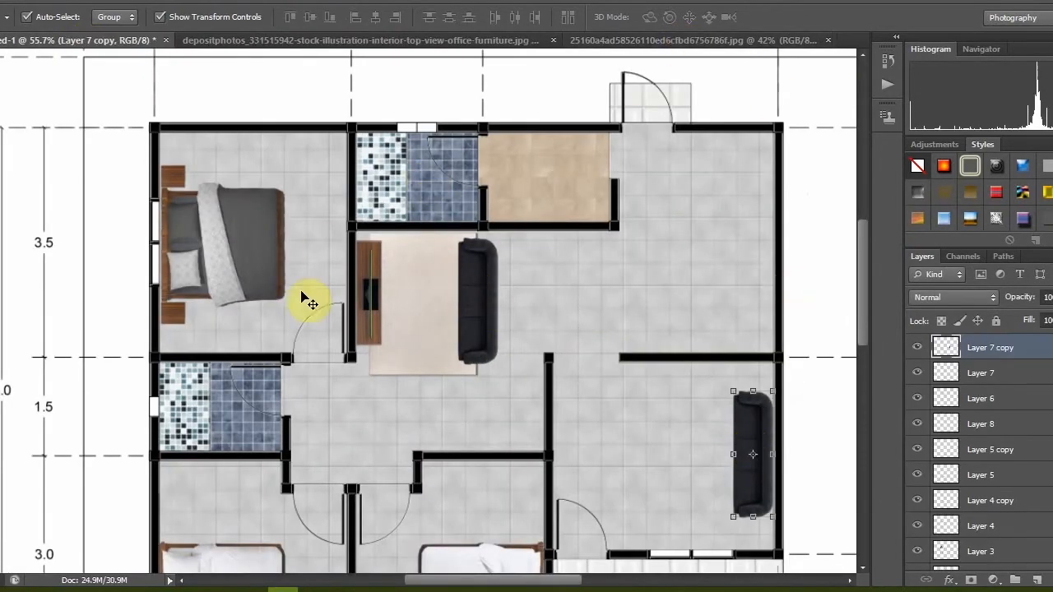
scroll(302, 293, "down", 2)
Crop the furniture sheet to the black two-seat sofa
left_click(573, 40)
left_click(0, 150)
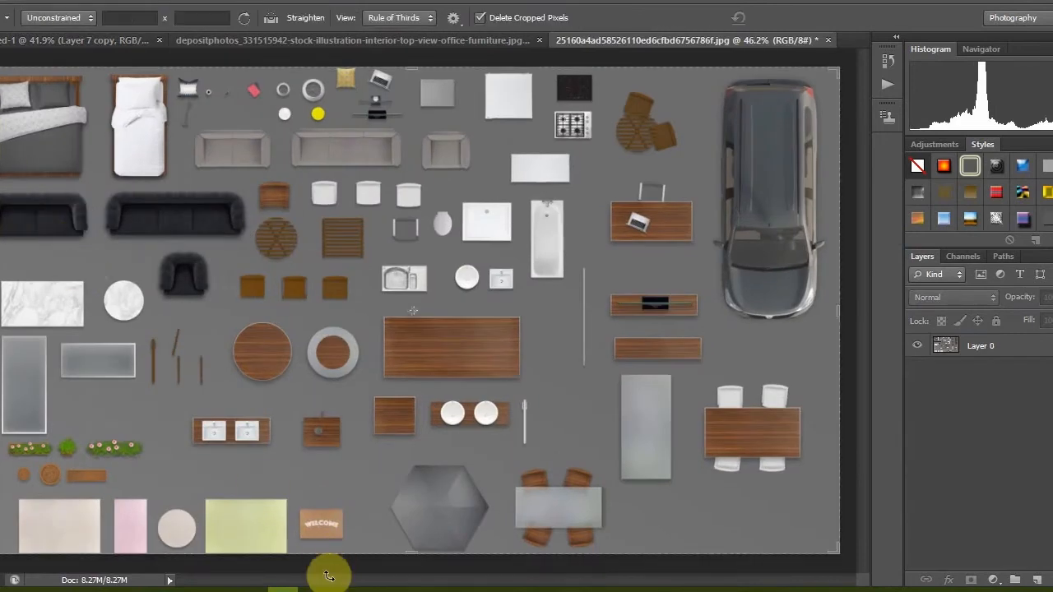
scroll(160, 336, "up", 4)
left_click_drag(416, 581, 336, 581)
scroll(337, 226, "up", 5)
left_click_drag(587, 325, 201, 124)
Trace the two-seat sofa with the Polygonal Lasso, delete the grey background around it, and deselect
left_click(1, 110)
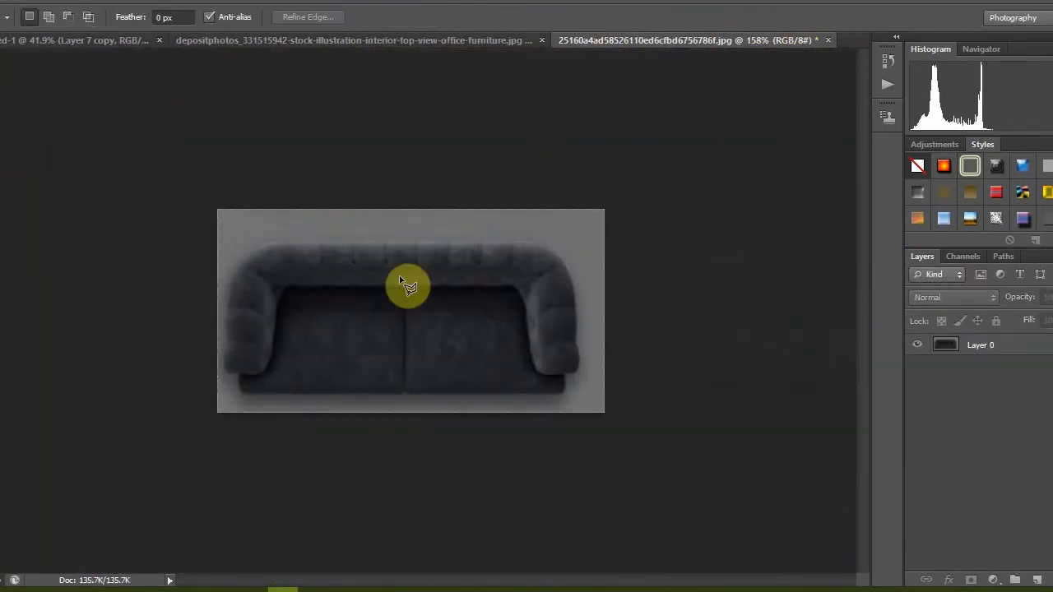
left_click(954, 351)
scroll(613, 405, "up", 2)
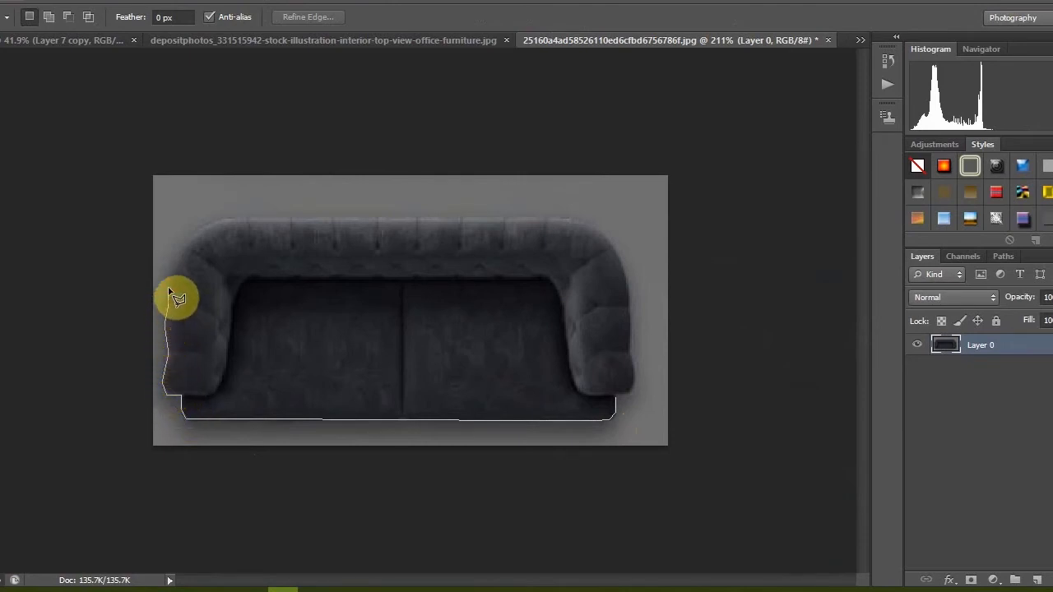
left_click(177, 264)
left_click(187, 248)
left_click(211, 223)
left_click(237, 219)
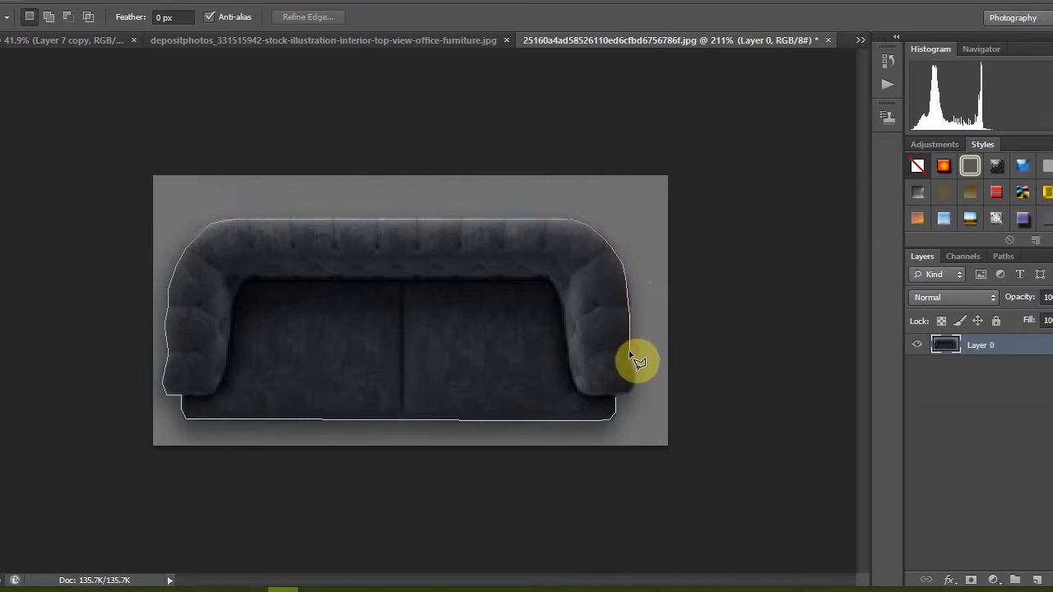
left_click(631, 395)
left_click(679, 397)
left_click(689, 138)
left_click(135, 141)
left_click(128, 468)
left_click(722, 453)
left_click(704, 344)
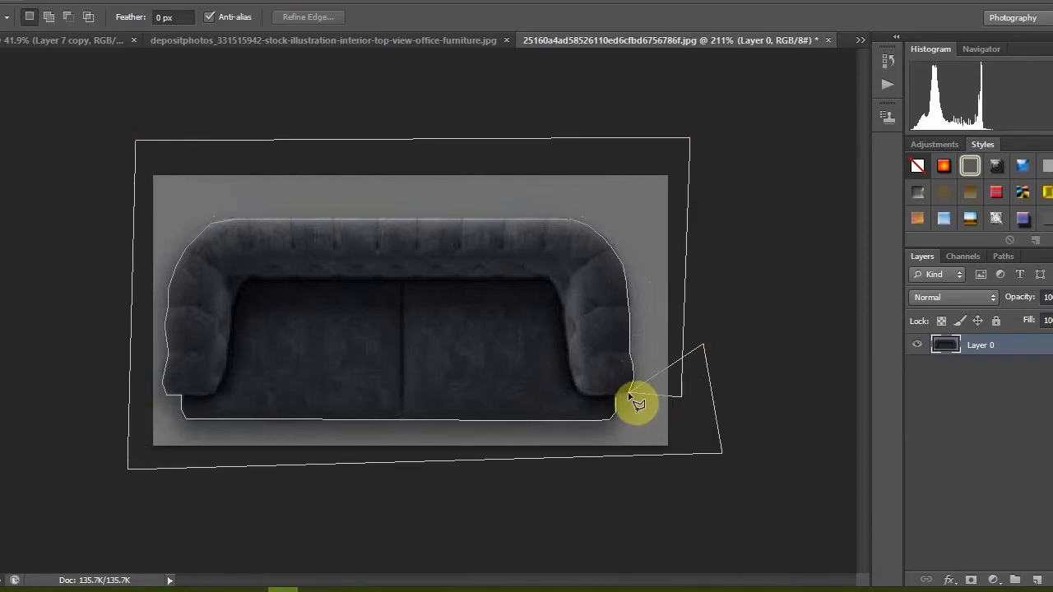
left_click(617, 398)
key("Delete")
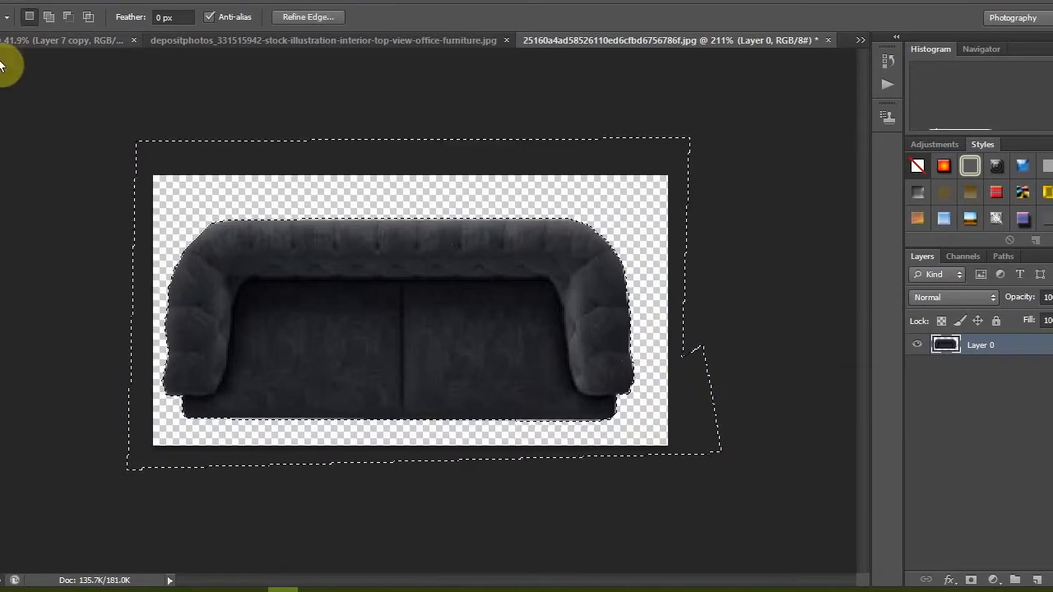
left_click(2, 68)
key("ctrl+d")
Move the two-seat sofa into the front living room below the upper wall and scale it to 77.29% by 77.78%
key("v")
mouse_move(215, 256)
left_mouse_down()
mouse_move(104, 42)
mouse_move(607, 361)
left_mouse_up()
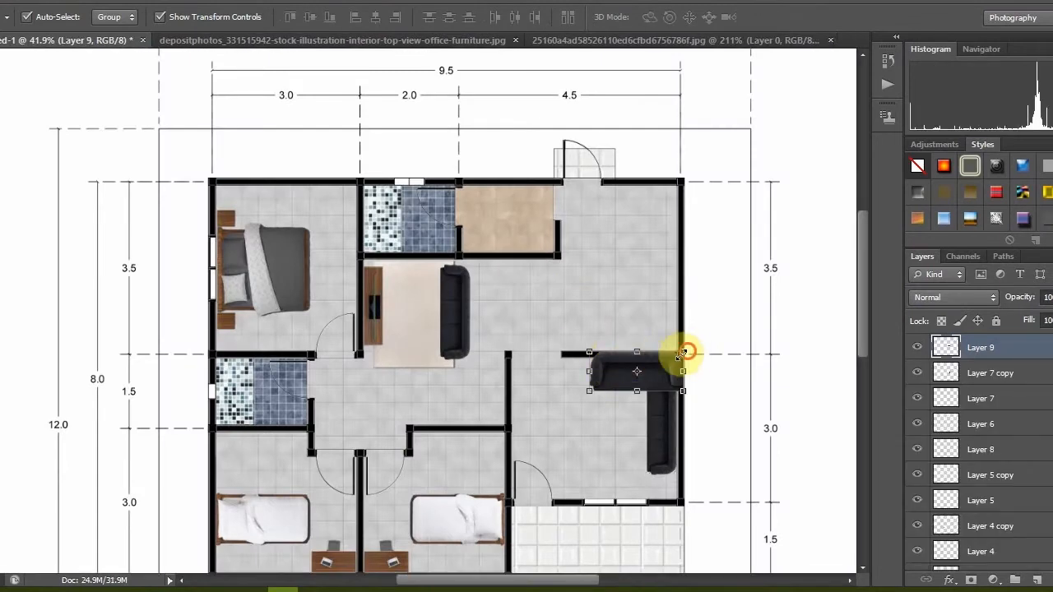
left_click_drag(685, 352, 625, 375)
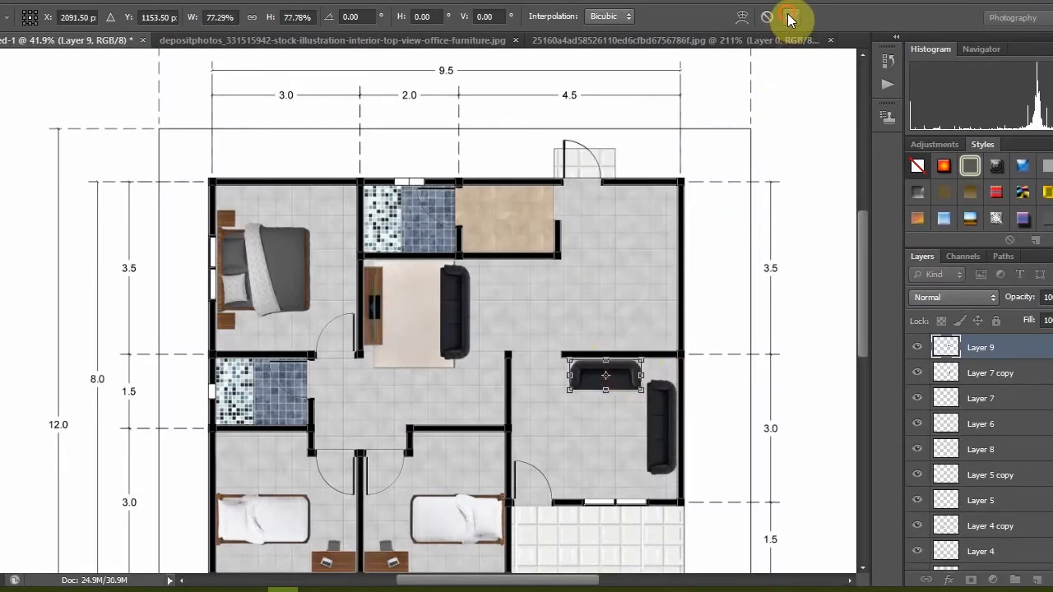
left_click(791, 18)
Enlarge the long black sofa in the front living room slightly with a free transform
scroll(664, 318, "down", 5)
left_click(803, 298)
scroll(664, 370, "up", 3)
left_click(665, 414)
scroll(665, 414, "up", 2)
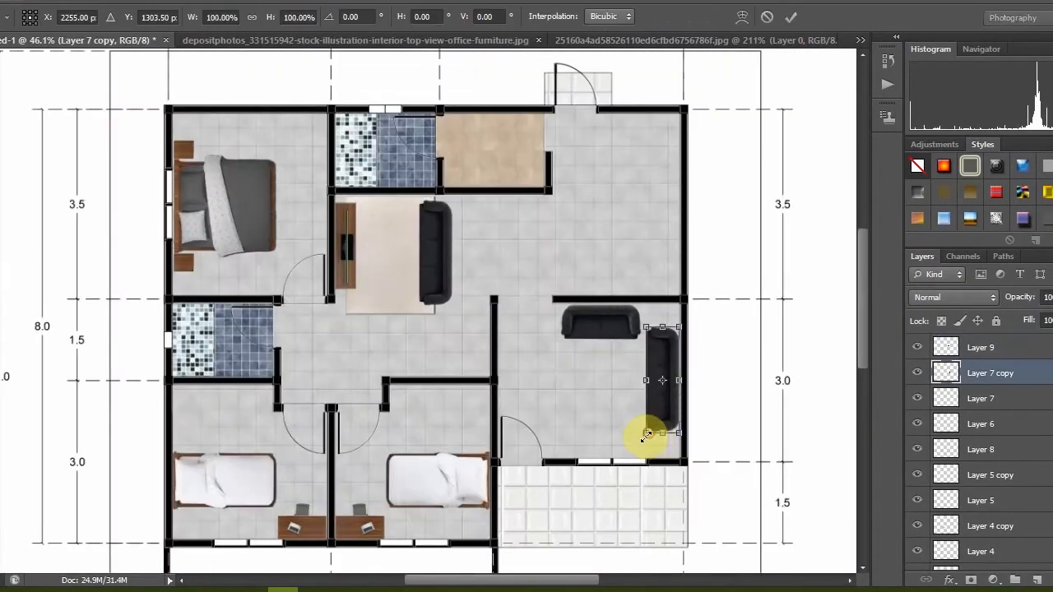
left_click(787, 110)
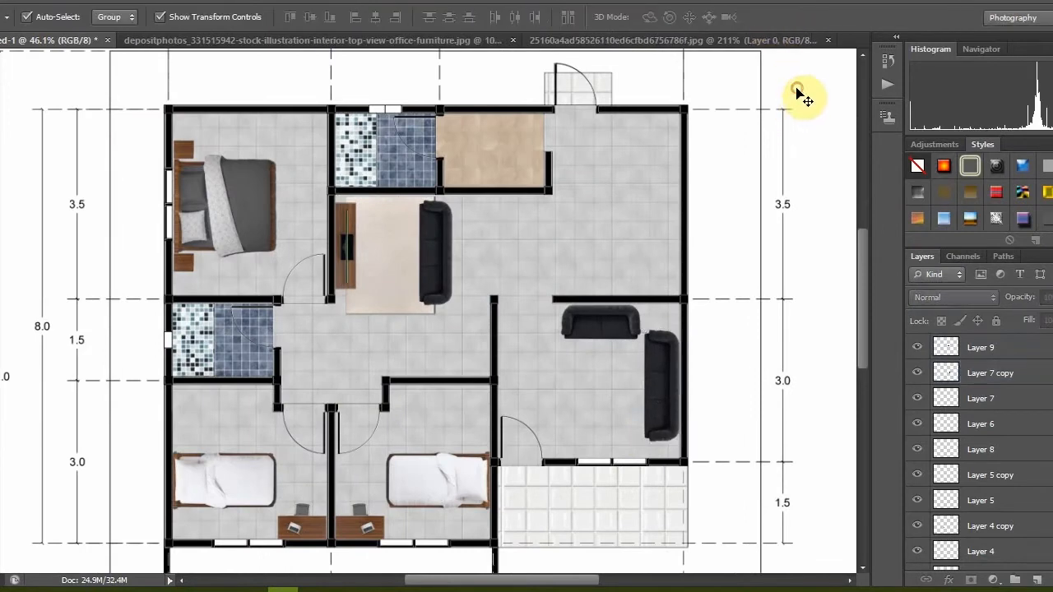
Return to the furniture image and undo the two-seat sofa cut-out to restore the full sheet
left_click(567, 39)
key("ctrl+alt+z")
key("ctrl+alt+z")
key("ctrl+alt+z")
key("ctrl+alt+z")
scroll(524, 327, "down", 6)
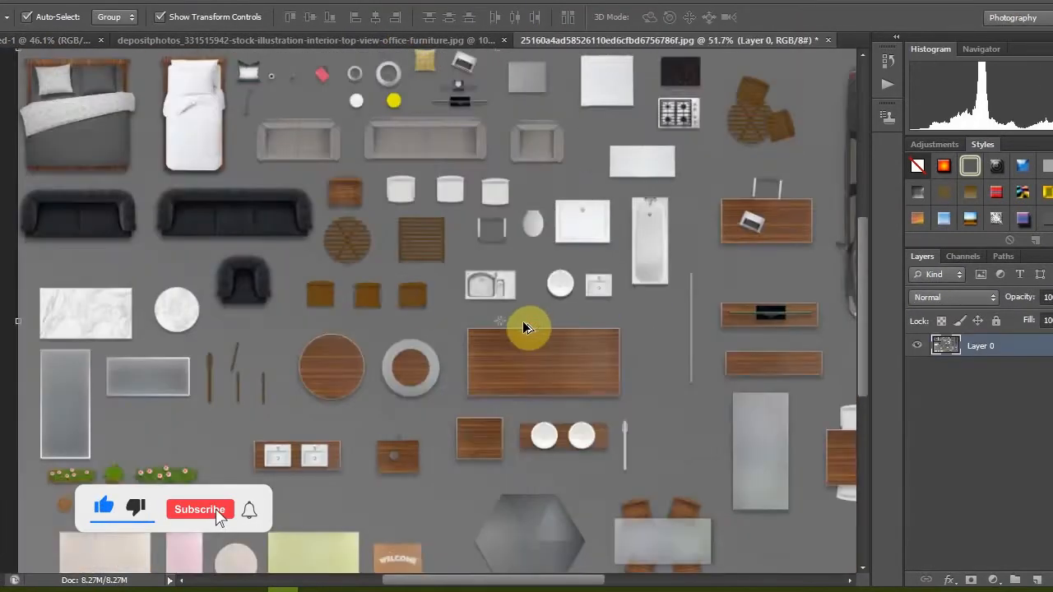
left_click(19, 206)
scroll(213, 308, "up", 2)
scroll(71, 228, "down", 2)
Crop the furniture sheet to the rectangular white marble table
key("c")
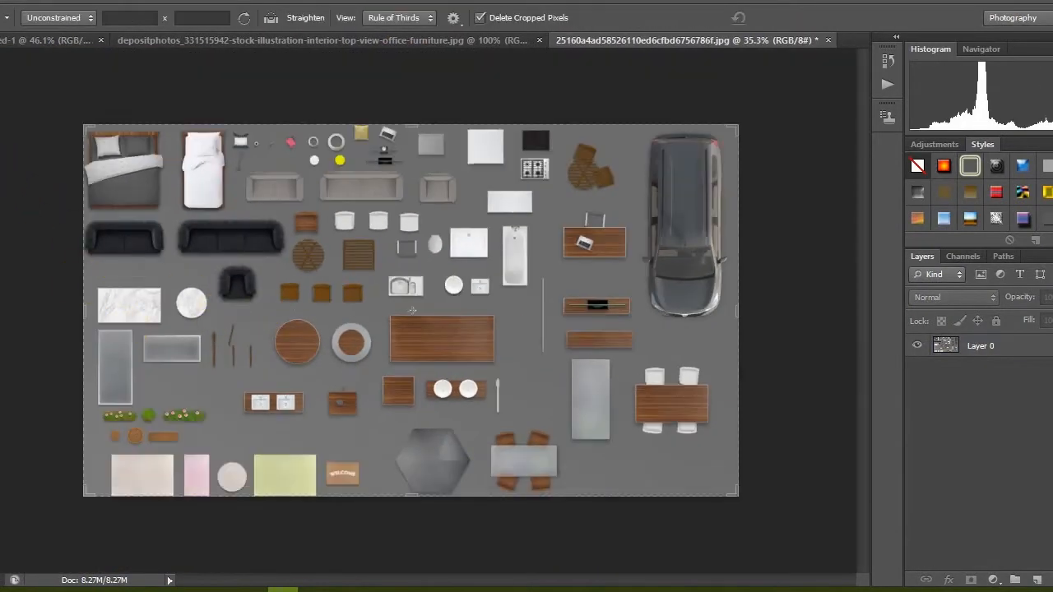
scroll(41, 261, "up", 6)
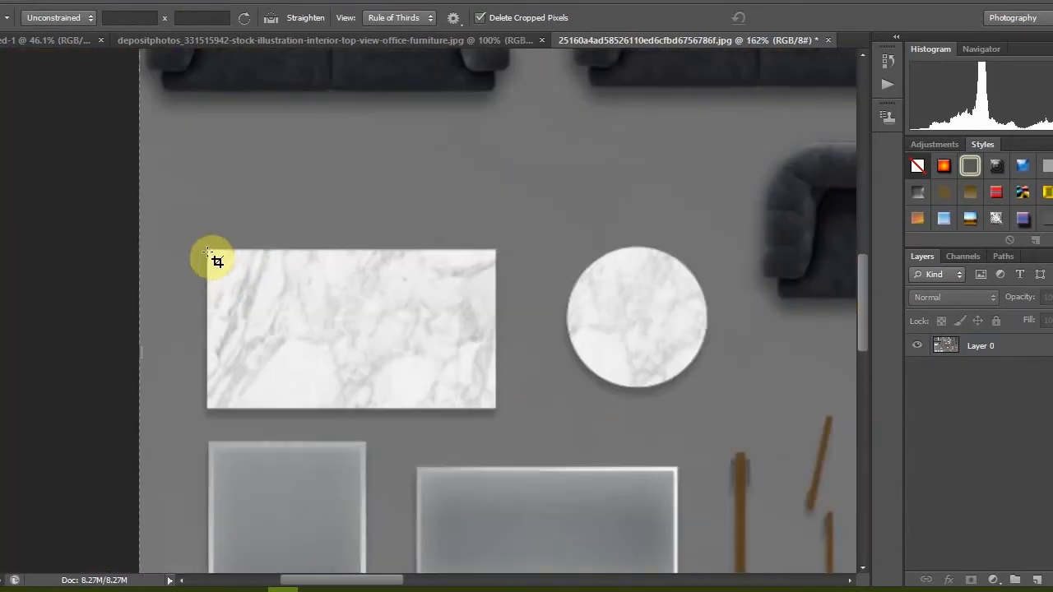
left_click_drag(207, 250, 495, 408)
key("Return")
Place the marble table beside the long sofa in the front living room, rotated 90 degrees and scaled to 78.24% by 77.97%
key("v")
left_click_drag(1023, 353, 609, 390)
left_click_drag(665, 418, 593, 470)
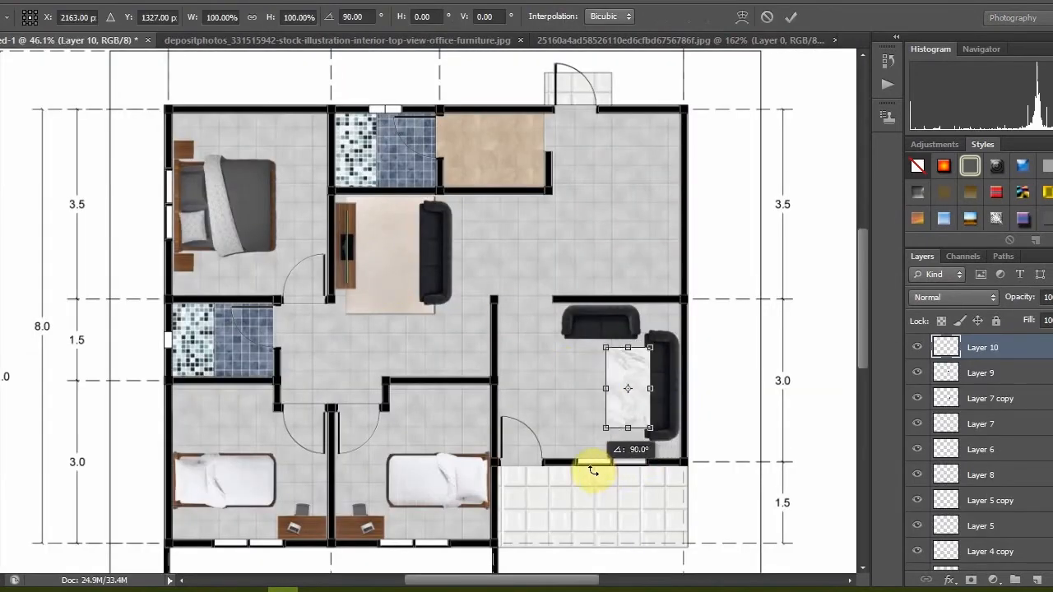
left_click_drag(650, 349, 612, 375)
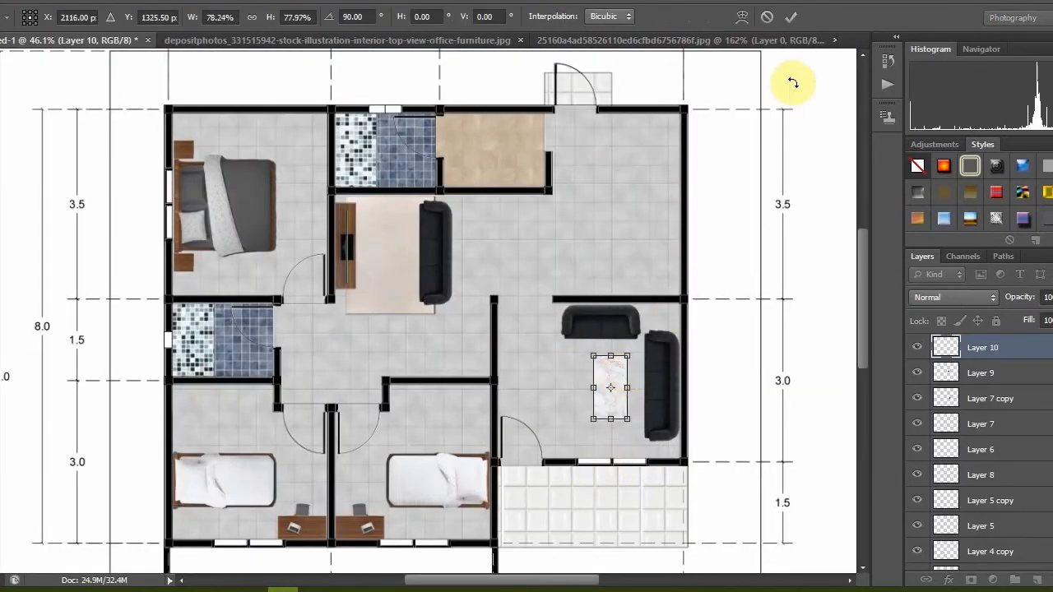
left_click(791, 16)
Return to the furniture image, undo the marble table crop, and look over the full sheet for the next item
key("ctrl+0")
left_click(550, 39)
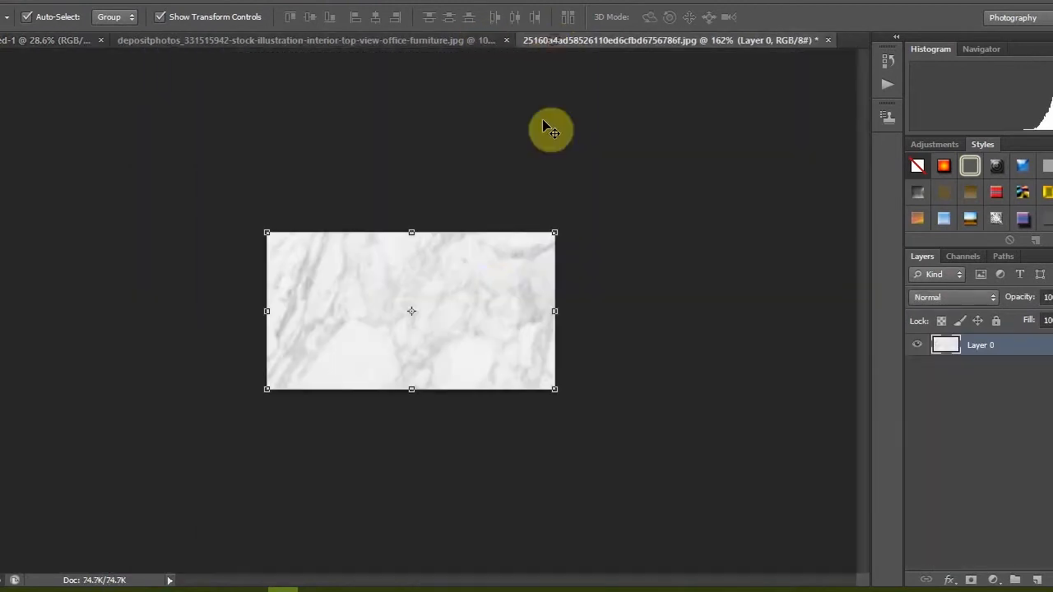
key("ctrl+z")
scroll(488, 247, "down", 16)
left_click(747, 252)
scroll(492, 177, "up", 3)
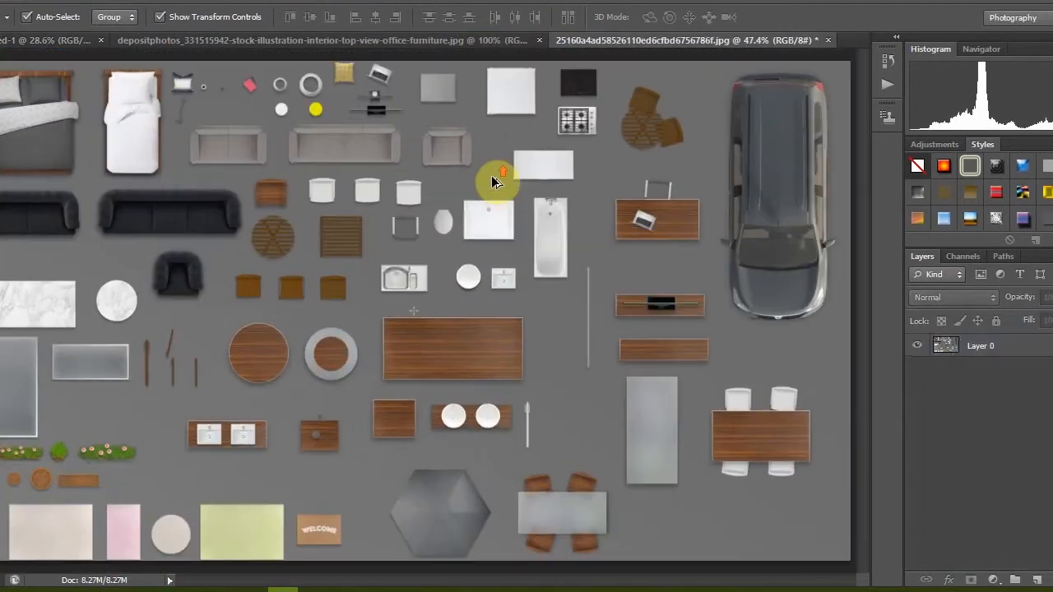
scroll(270, 107, "up", 8)
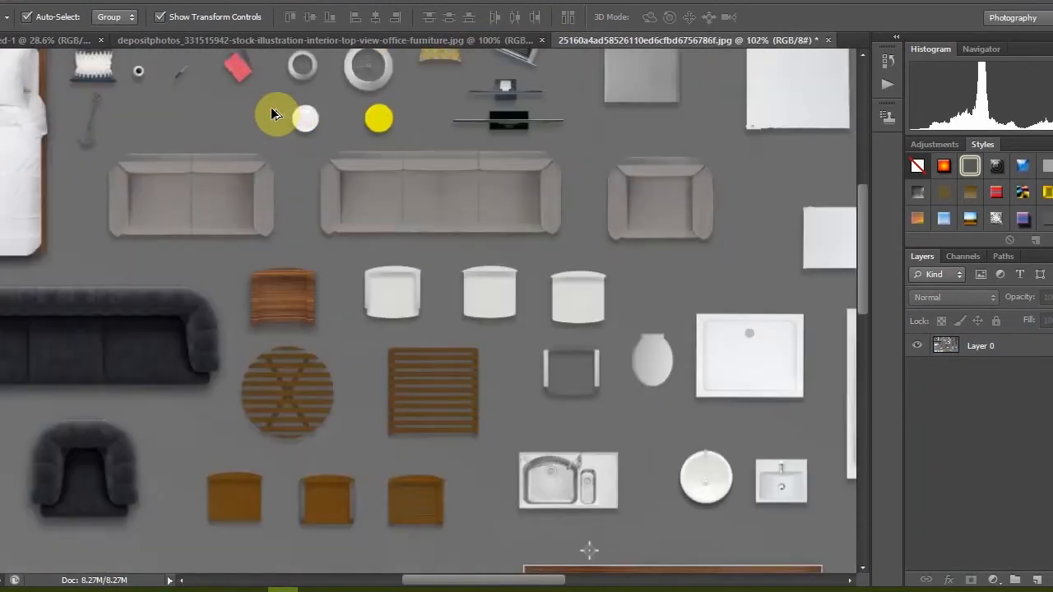
left_click_drag(271, 107, 265, 155)
scroll(263, 145, "down", 10)
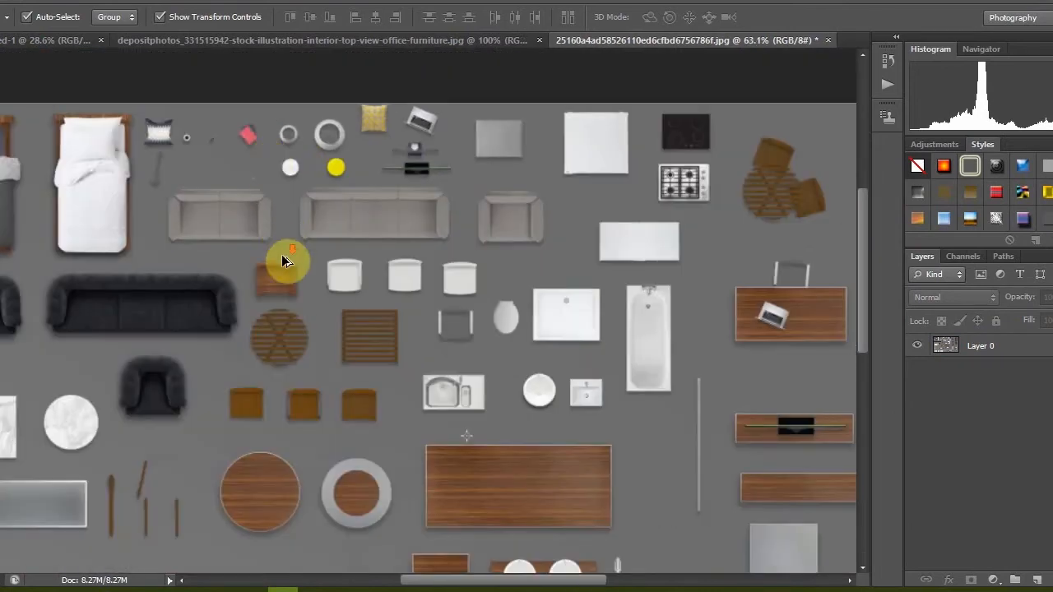
Crop the furniture sheet to the brown WELCOME doormat
key("c")
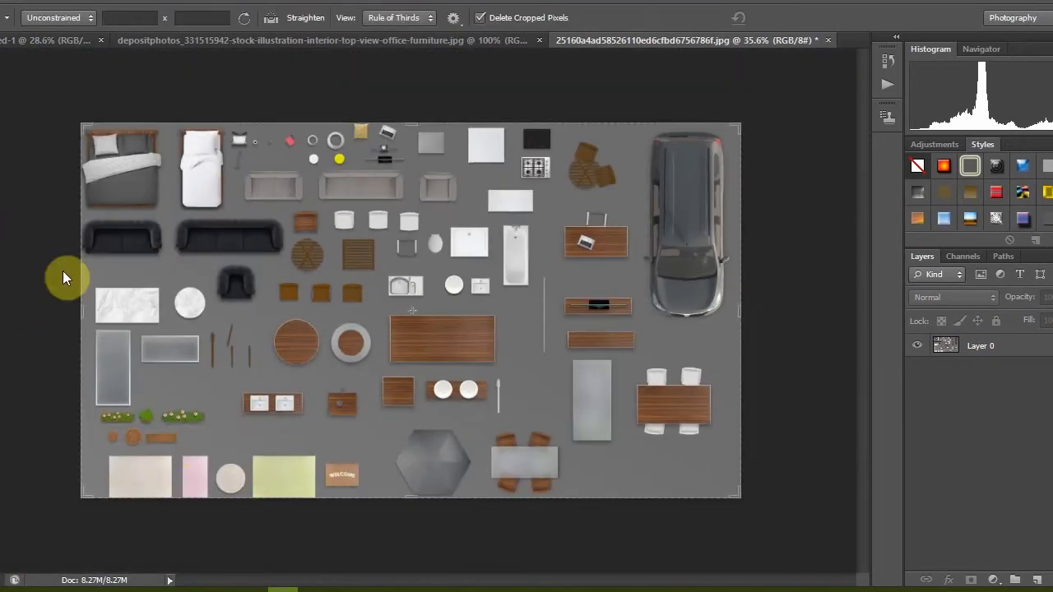
scroll(309, 526, "up", 14)
left_click_drag(288, 430, 425, 520)
Move the WELCOME doormat into the floor plan and fit it on the porch outside the front door
key("v")
left_click_drag(409, 313, 445, 328)
scroll(613, 409, "up", 5)
key("ctrl+t")
left_click(791, 16)
scroll(512, 364, "down", 4)
scroll(506, 402, "up", 2)
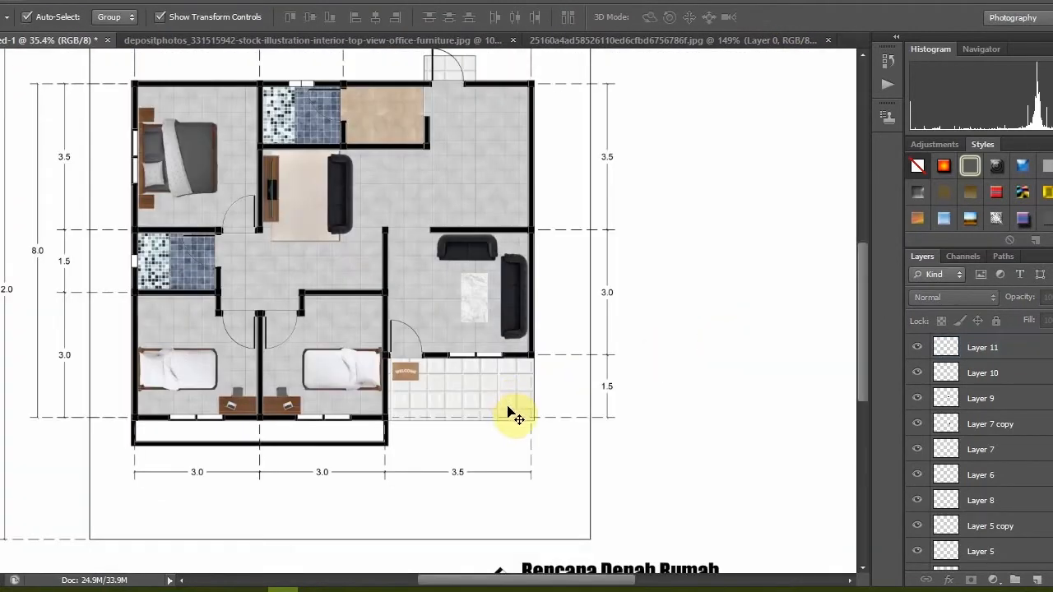
Return to the furniture image, undo the doormat crop, and select Layer 0
left_click(654, 40)
key("ctrl+z")
double_click(971, 352)
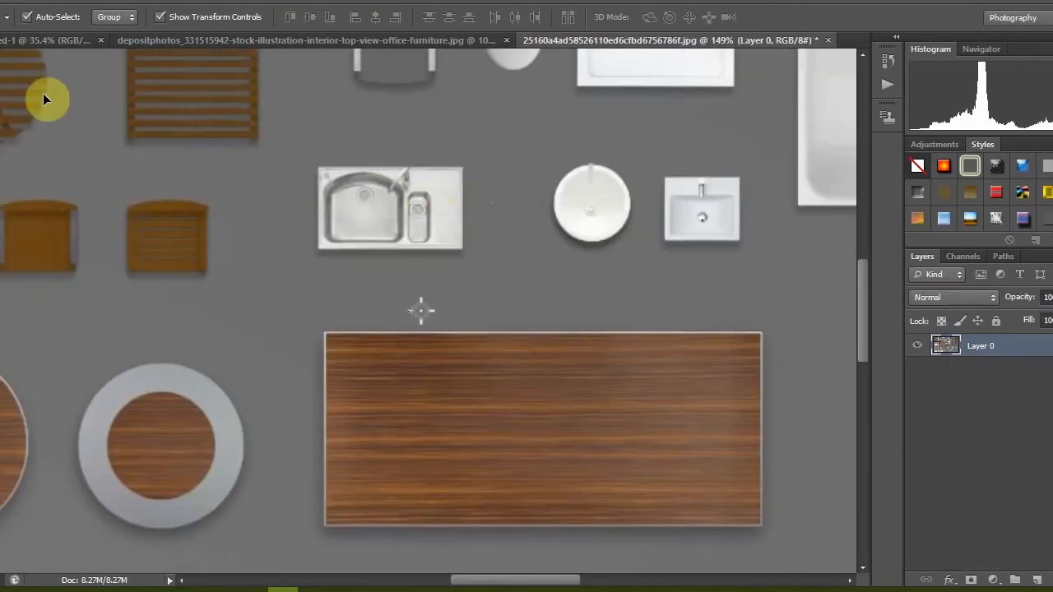
Crop the furniture sheet to the round slatted wooden table with two chairs
key("c")
scroll(494, 329, "down", 6)
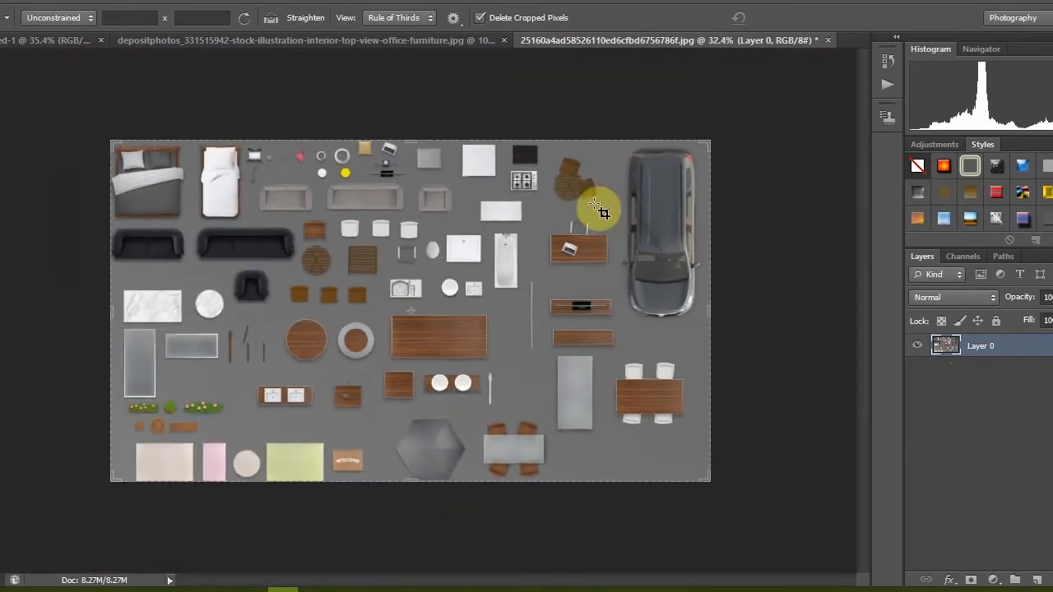
scroll(675, 159, "up", 5)
scroll(689, 179, "up", 3)
left_click_drag(521, 139, 738, 374)
left_click(794, 26)
Try selecting the grey background around the slatted table set with the Magic Wand at tolerances of 10 and 20
key("w")
scroll(482, 251, "up", 2)
left_click(482, 252)
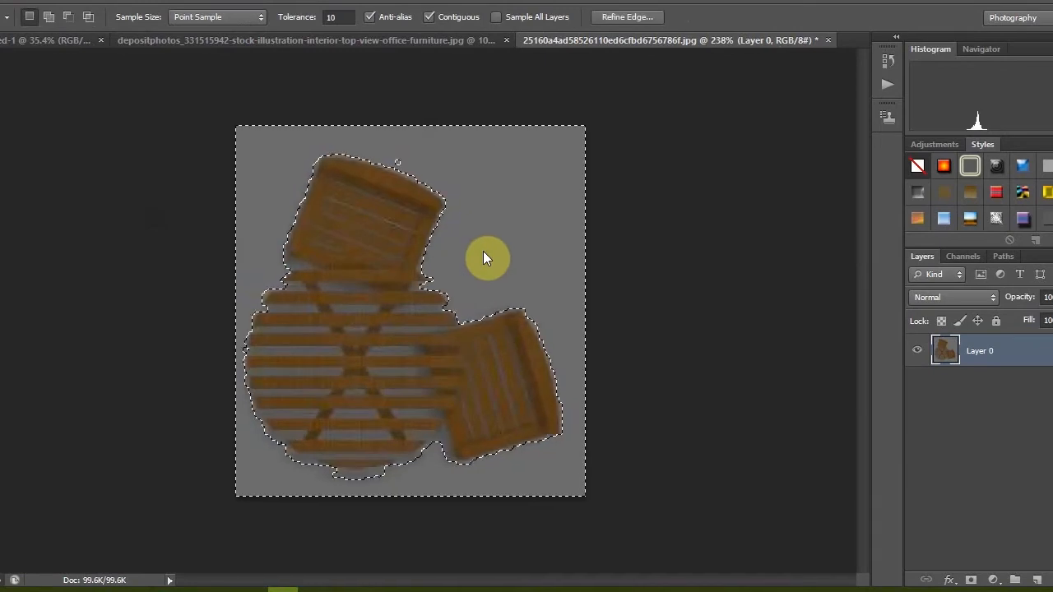
left_click_drag(342, 16, 296, 21)
type("20")
left_click(542, 206)
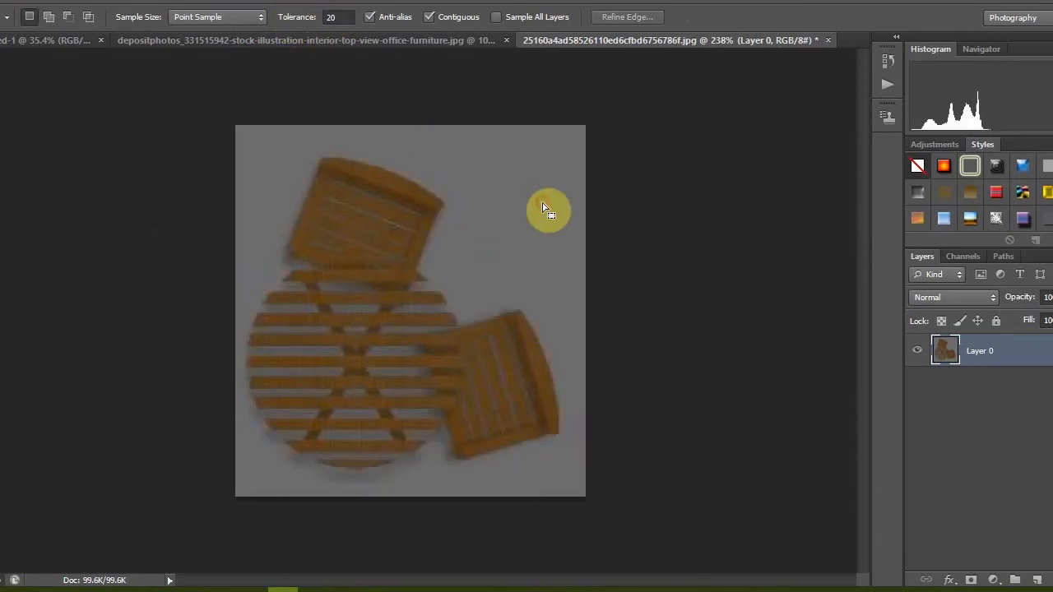
left_click(486, 223)
Try the grey background selection with a Magic Wand tolerance of 50, then deselect
left_click(324, 20)
type("50")
left_click(515, 232)
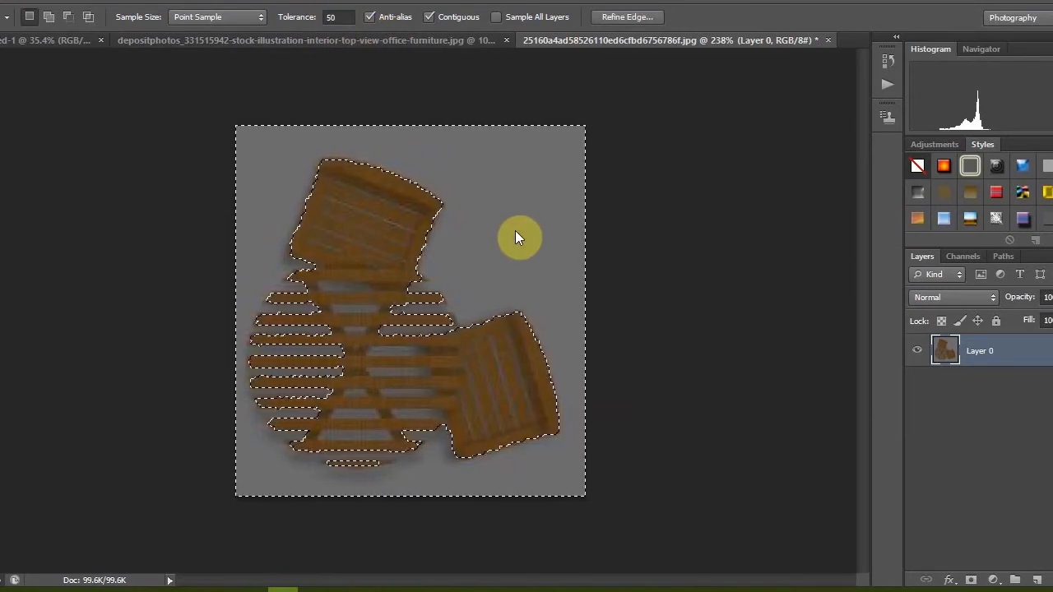
left_click(519, 235)
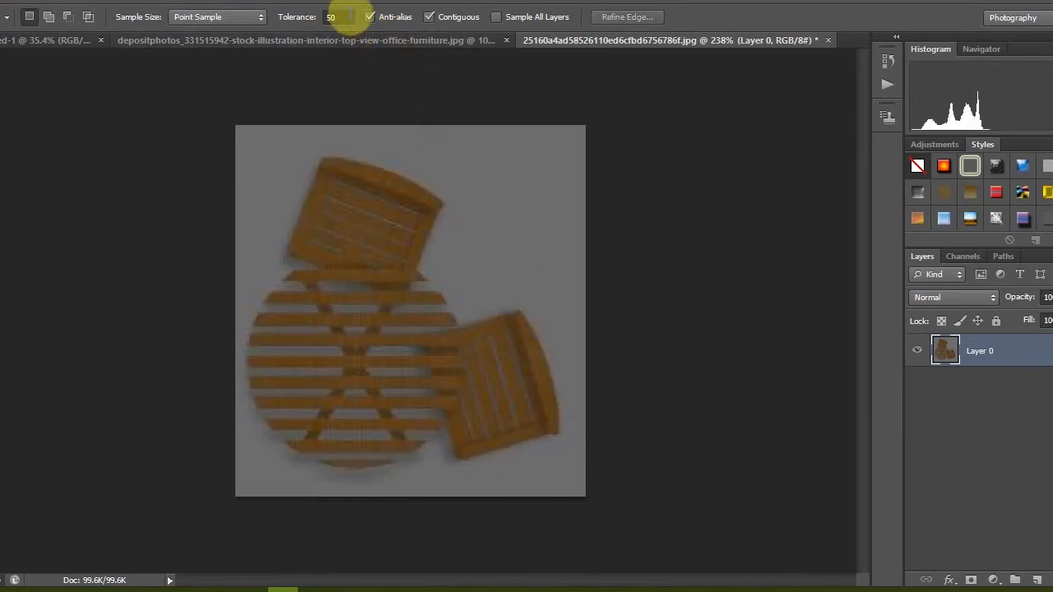
Try the grey background selection with a Magic Wand tolerance of 40, then deselect
left_click(540, 176)
left_click(329, 17)
left_click(510, 206)
left_click(511, 205)
type("0")
left_click(493, 219)
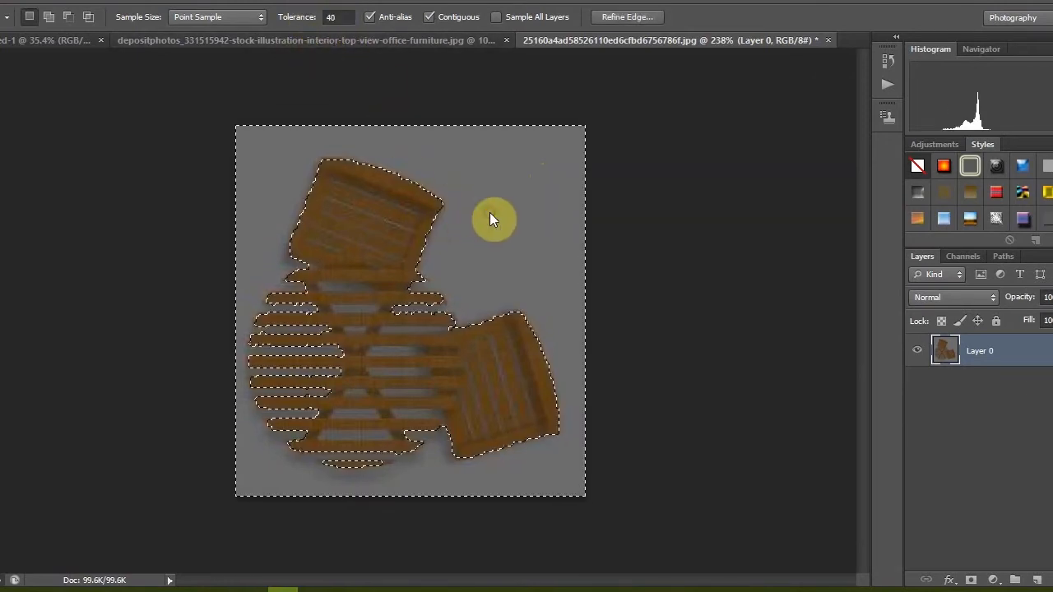
left_click(499, 223)
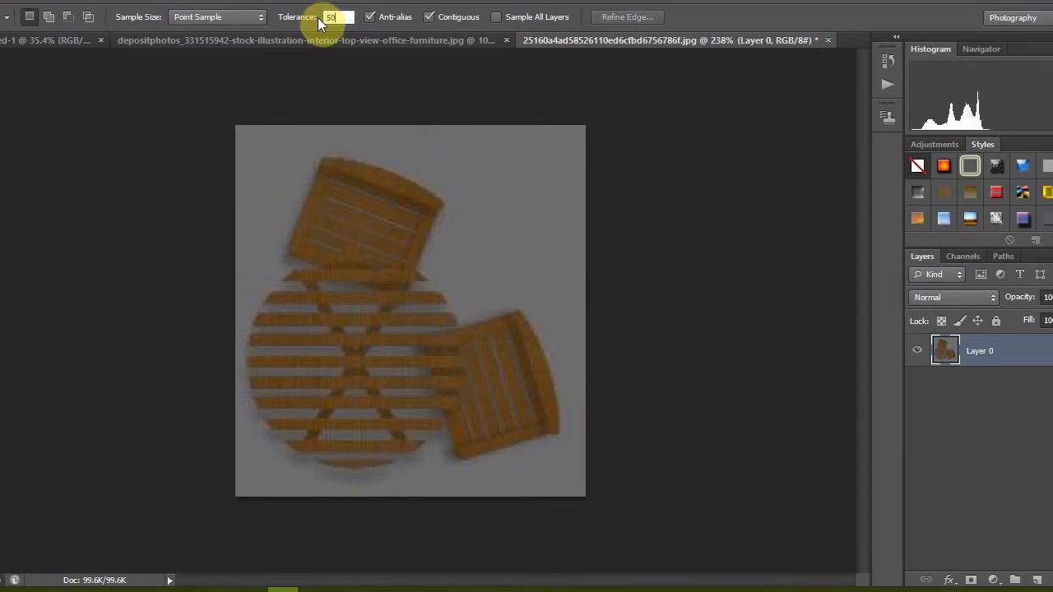
Delete the grey background around the slatted table set using a Magic Wand selection at tolerance 50, and deselect
left_click(511, 258)
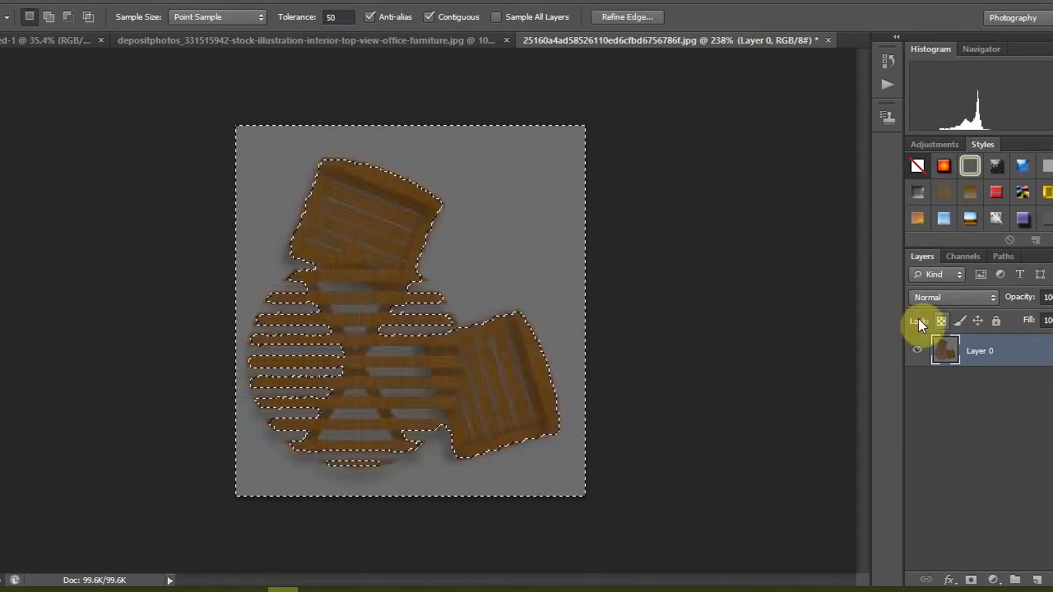
key("Delete")
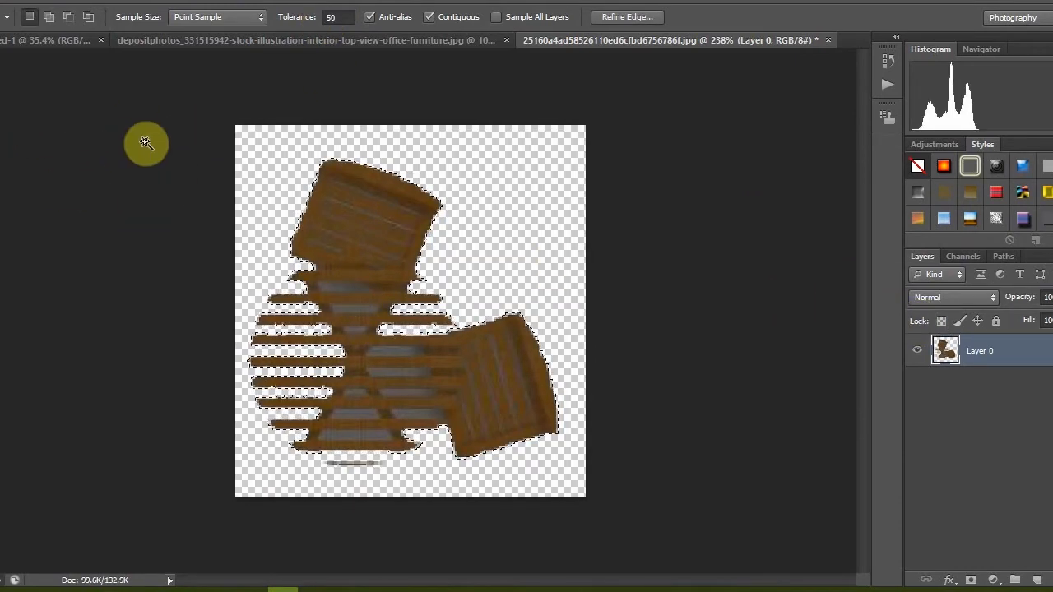
key("ctrl+d")
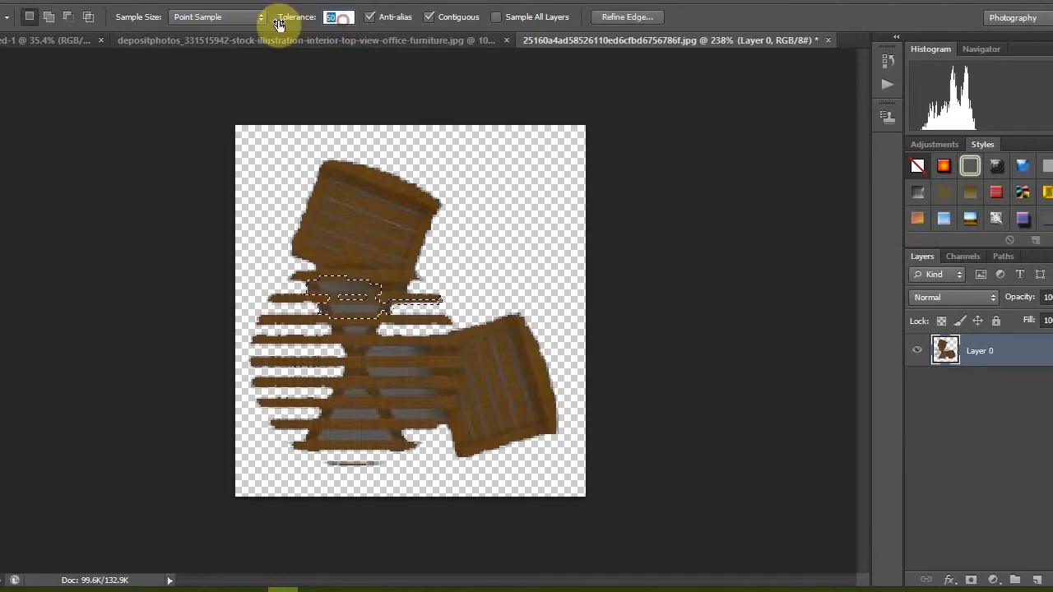
Delete the grey patches left between the table slats using the Magic Wand at tolerance 30
type("30")
key("Return")
left_click(386, 351)
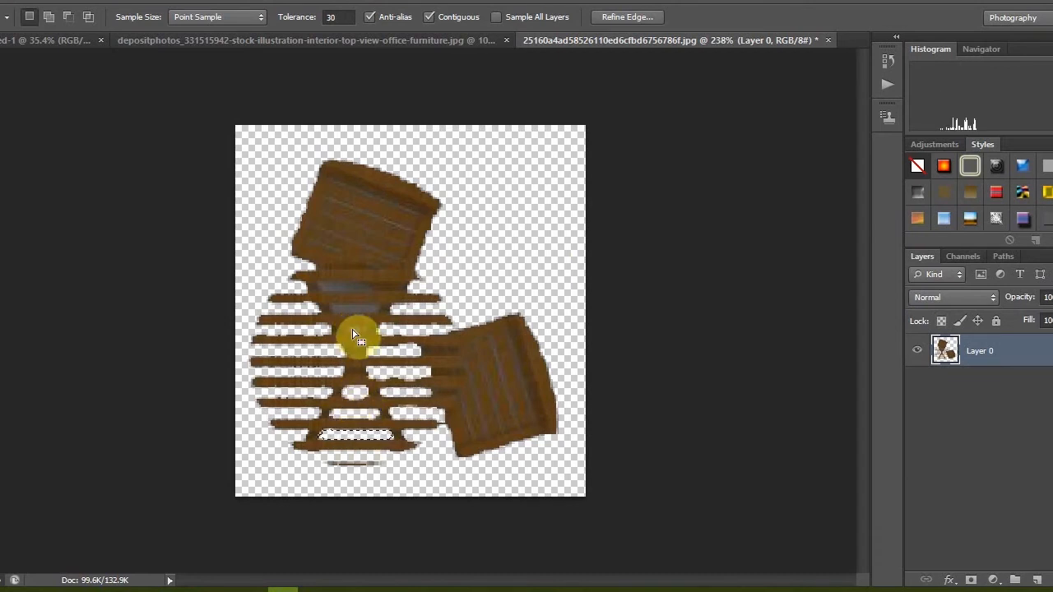
key("Delete")
key("m")
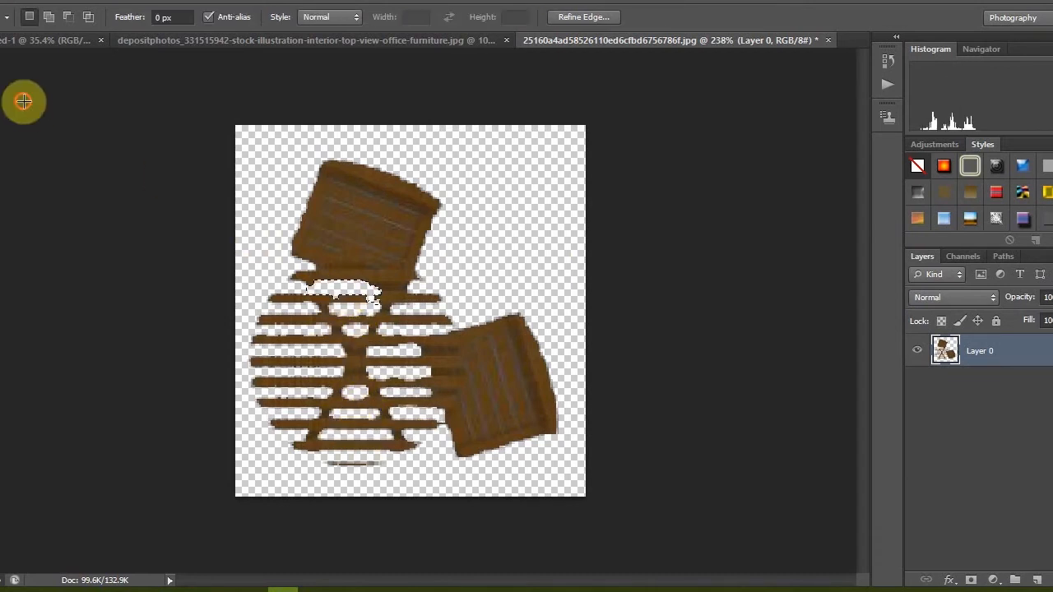
Bring the cut-out table set into the floor plan, rotate it to -18.33° and place it near the outer corner of the terrace
key("v")
left_click_drag(404, 219, 575, 402)
scroll(508, 407, "up", 3)
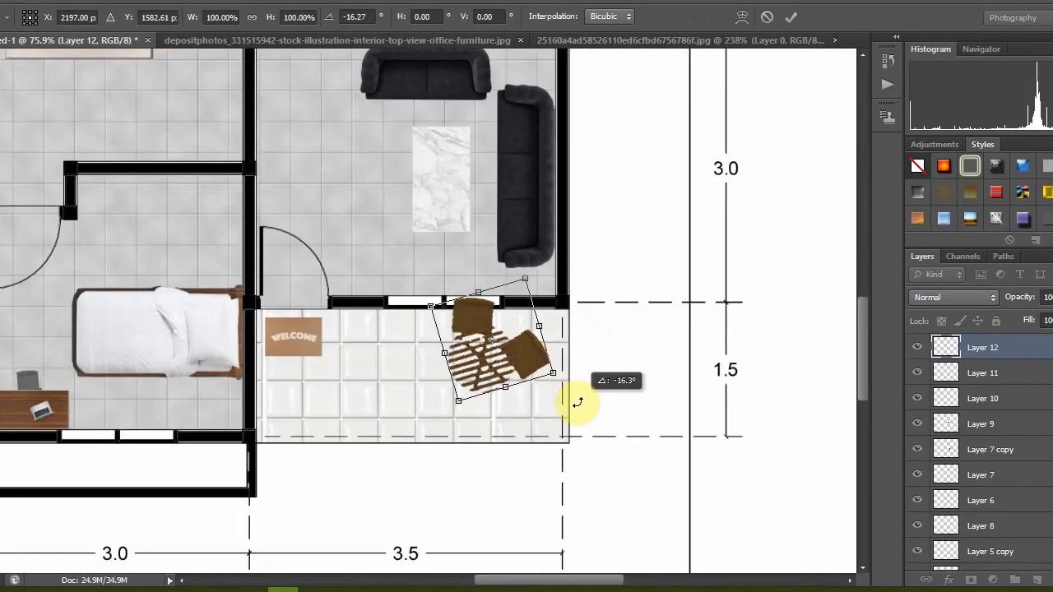
left_click_drag(517, 360, 520, 373)
left_click_drag(571, 401, 574, 396)
key("Up")
key("Up")
key("Up")
key("Up")
key("Up")
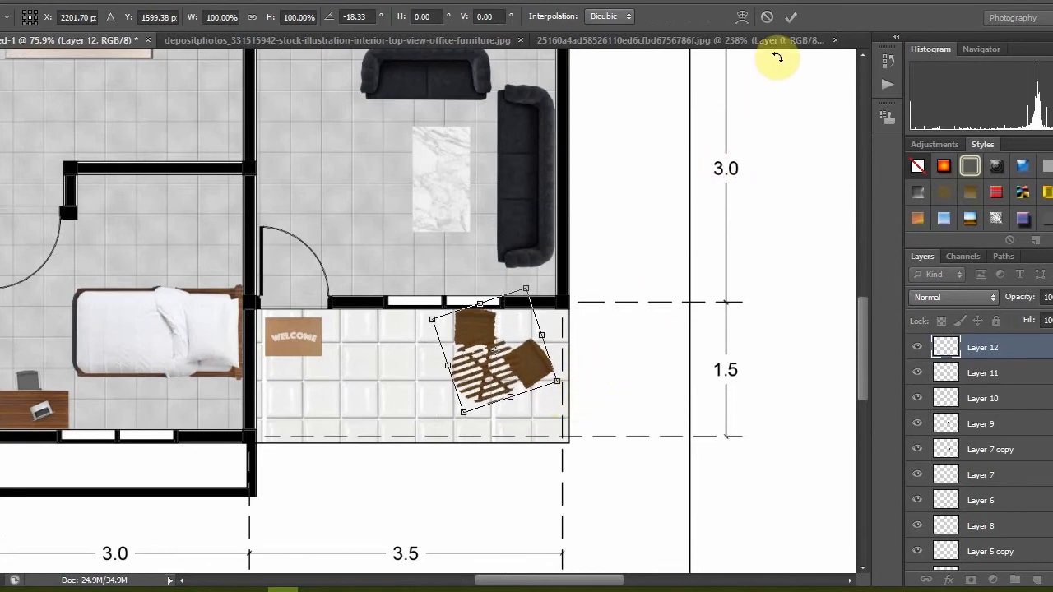
left_click(790, 16)
scroll(563, 366, "down", 4)
left_click(784, 339)
scroll(548, 385, "up", 1)
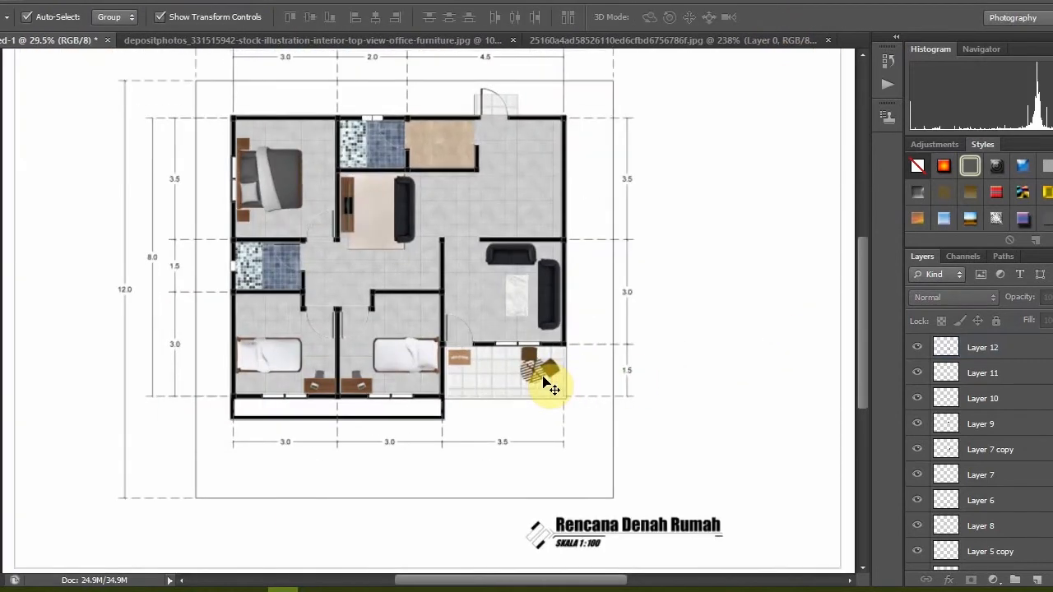
Crop the office furniture sheet to the L-shaped kitchen counter with stove and sink
left_click(608, 40)
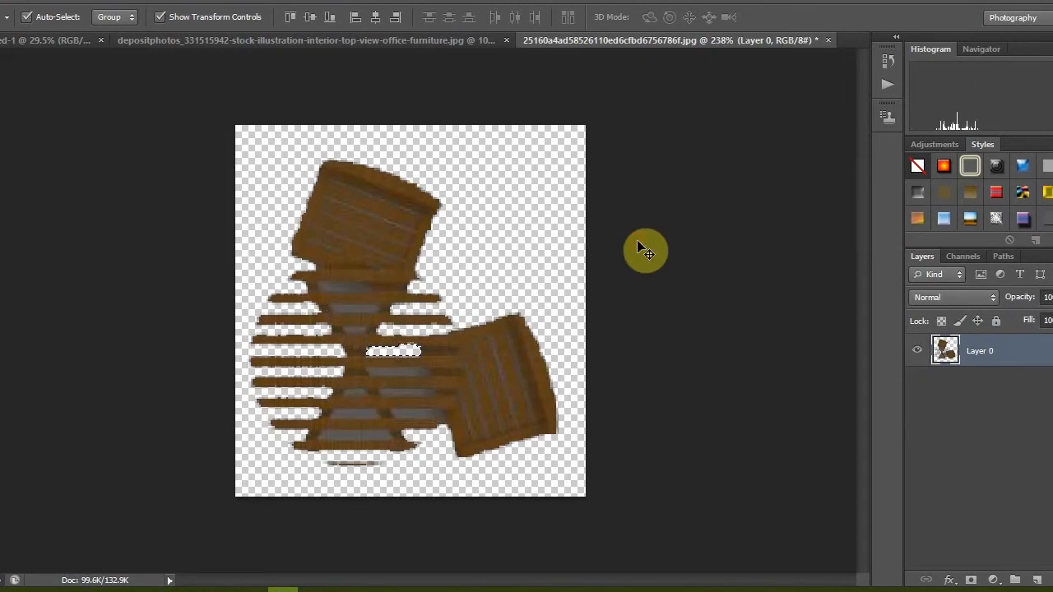
left_click(449, 41)
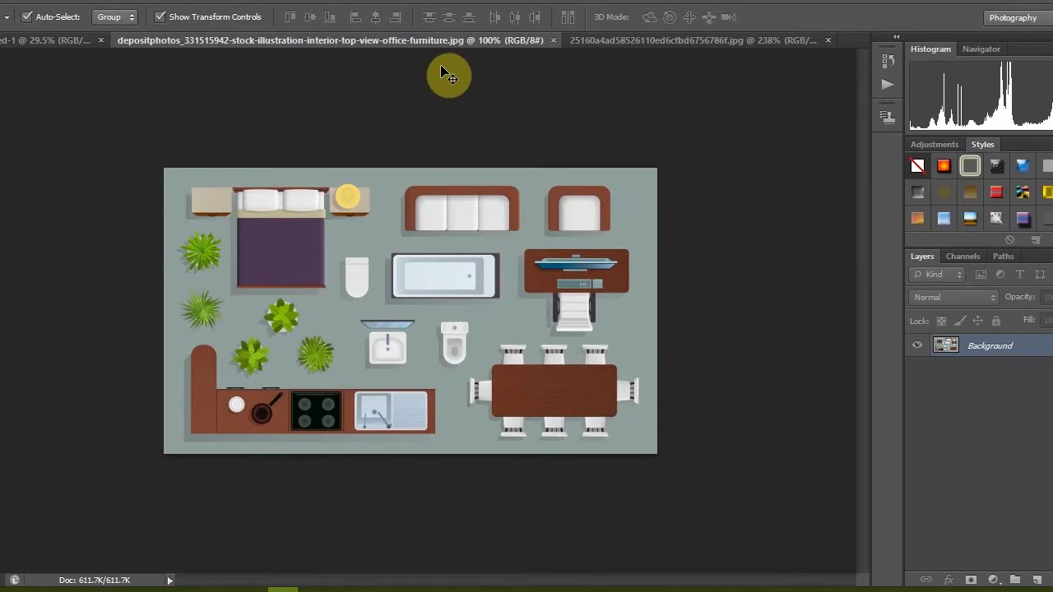
left_click(1, 161)
left_click_drag(169, 332, 444, 446)
left_click(791, 17)
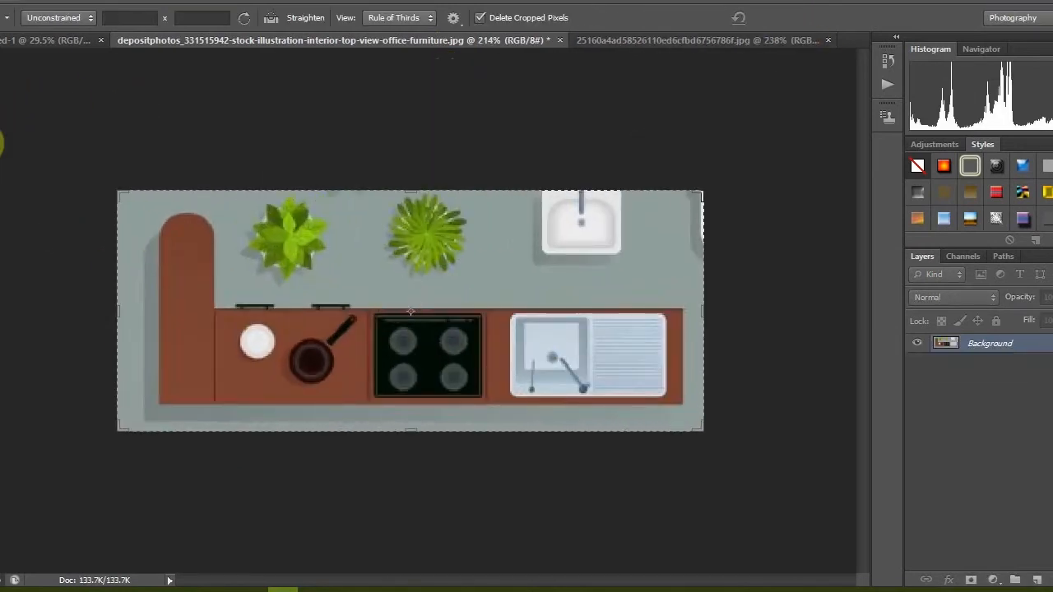
Outline the plants and washbasin above the kitchen counter with the Polygonal Lasso and fill the area with Content-Aware
left_click(0, 119)
left_click(211, 171)
left_click(239, 269)
left_click(723, 285)
left_click(734, 150)
left_click(213, 171)
key("shift+F5")
left_click(620, 151)
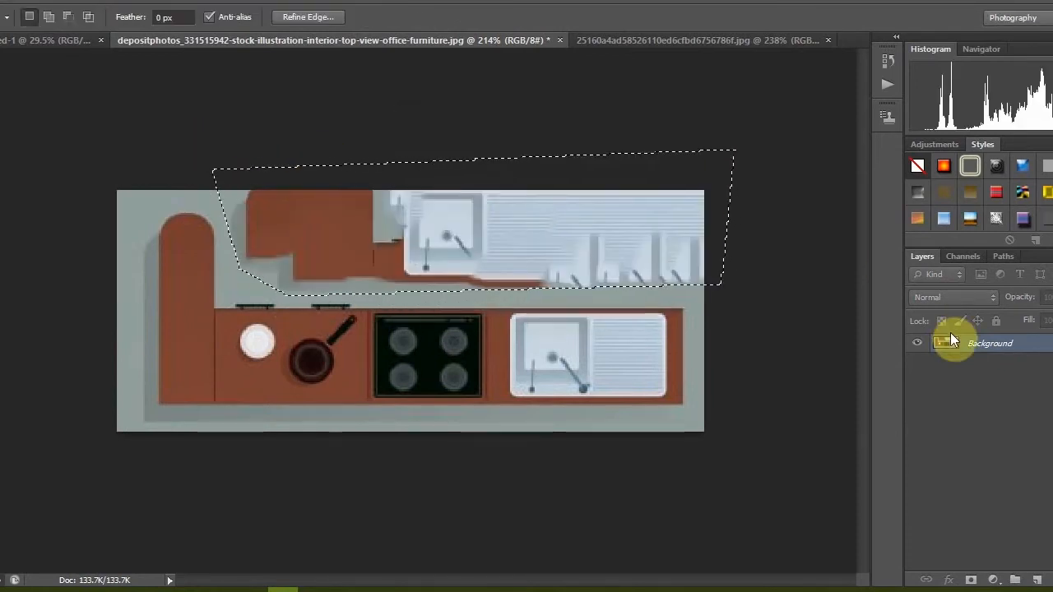
Convert the background to a normal layer, delete the outlined area above the counter and deselect
double_click(950, 341)
key("Return")
key("Delete")
key("ctrl+d")
Delete the grey background around the kitchen counter using the Magic Wand at tolerance 30, and deselect
left_click(1, 97)
left_click(2, 142)
left_click(147, 209)
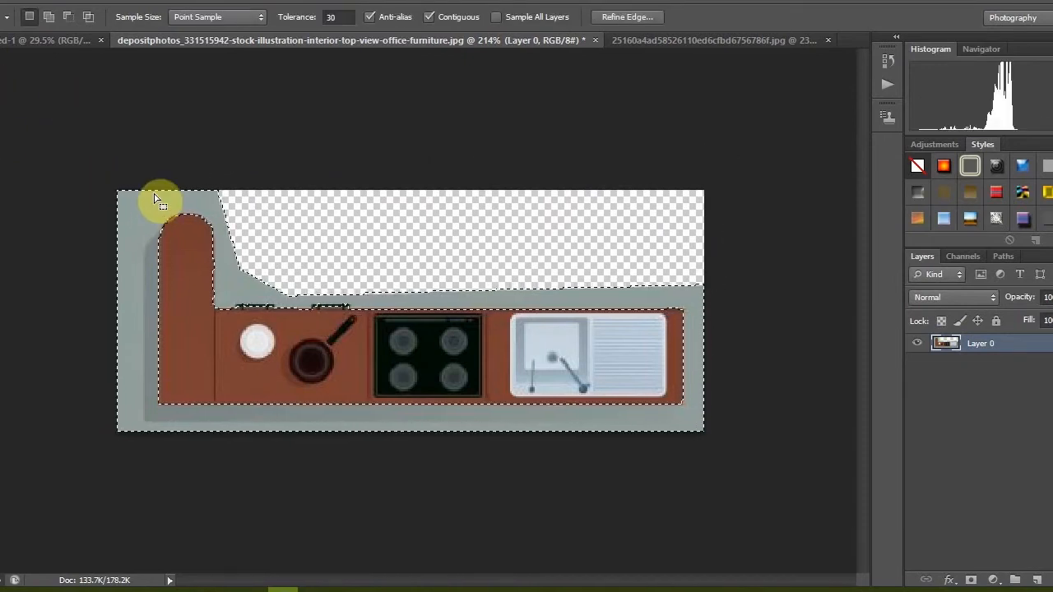
key("Delete")
left_click(11, 88)
key("ctrl+d")
Bring the kitchen counter into the floor plan, rotate it -90° and place it against the kitchen's outer side wall
key("v")
left_click_drag(179, 255, 538, 140)
left_click_drag(506, 206, 548, 208)
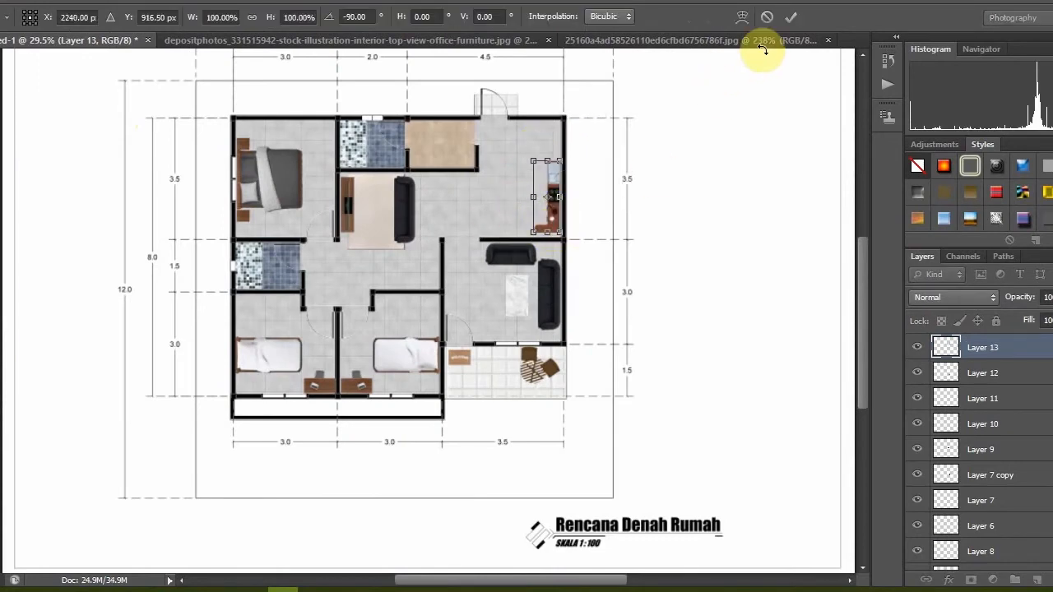
left_click(793, 17)
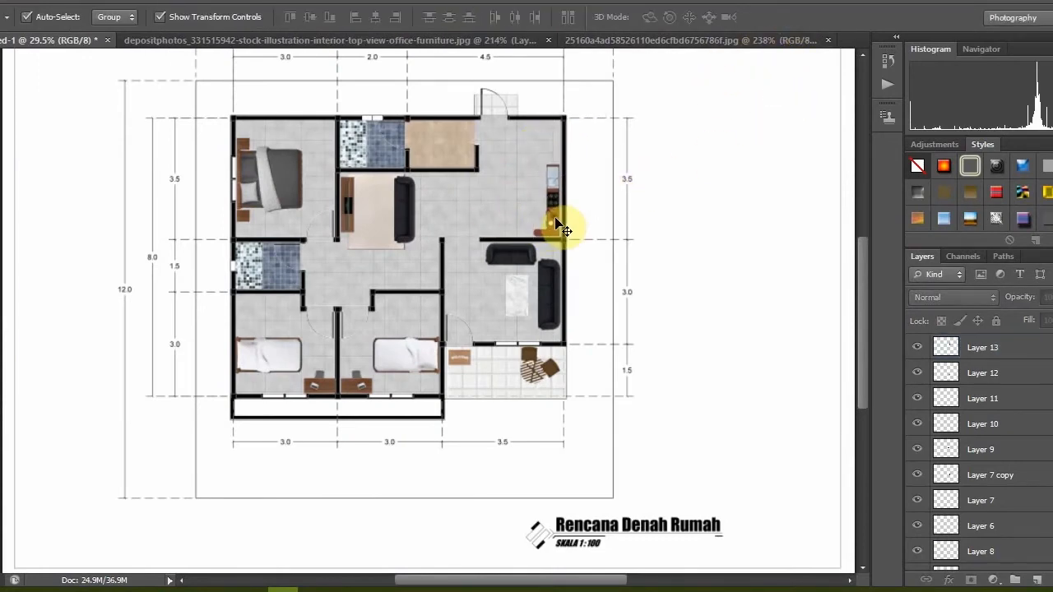
Enlarge the kitchen counter so it fills most of the length of the kitchen's outer wall
scroll(562, 231, "up", 5)
key("ctrl+t")
left_click_drag(515, 149, 474, 85)
left_click(792, 17)
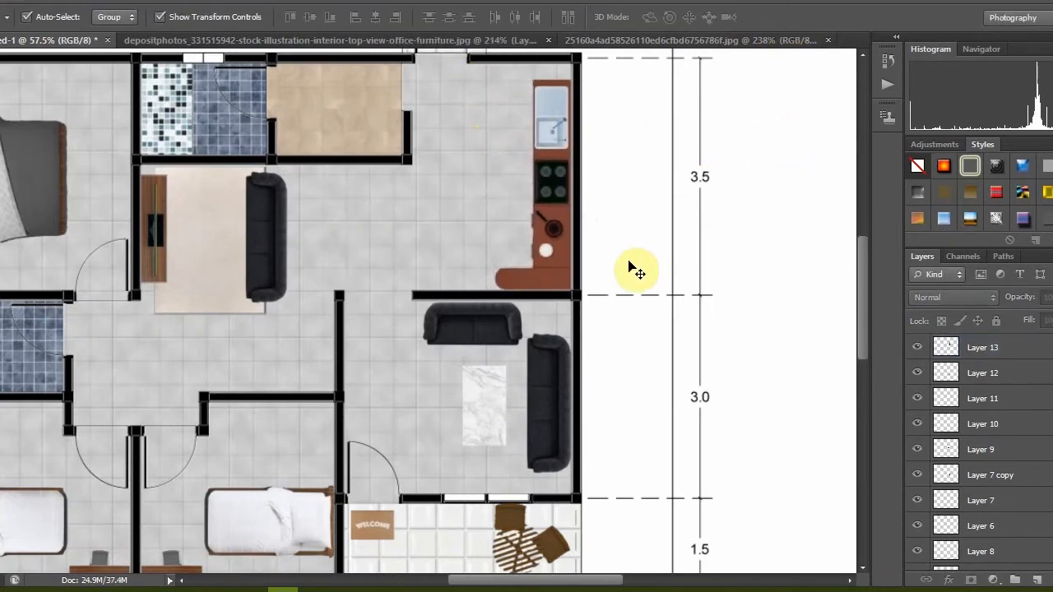
scroll(635, 270, "down", 6)
scroll(348, 293, "up", 1)
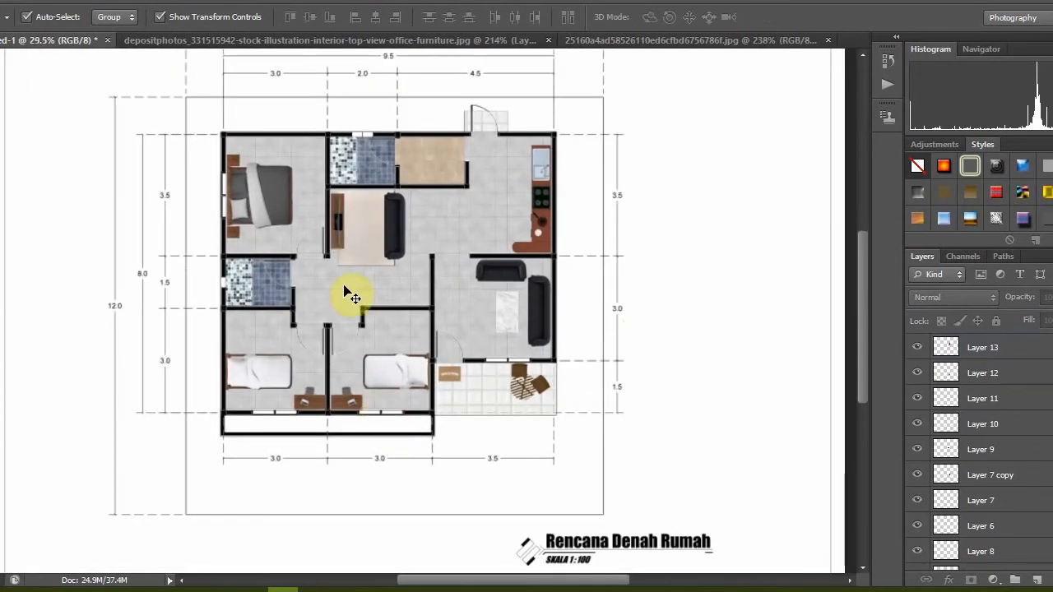
Undo the kitchen counter cut-out and crop in the office furniture sheet
left_click(501, 39)
key("ctrl+alt+z")
key("ctrl+alt+z")
key("ctrl+alt+z")
key("ctrl+alt+z")
key("ctrl+alt+z")
key("ctrl+alt+z")
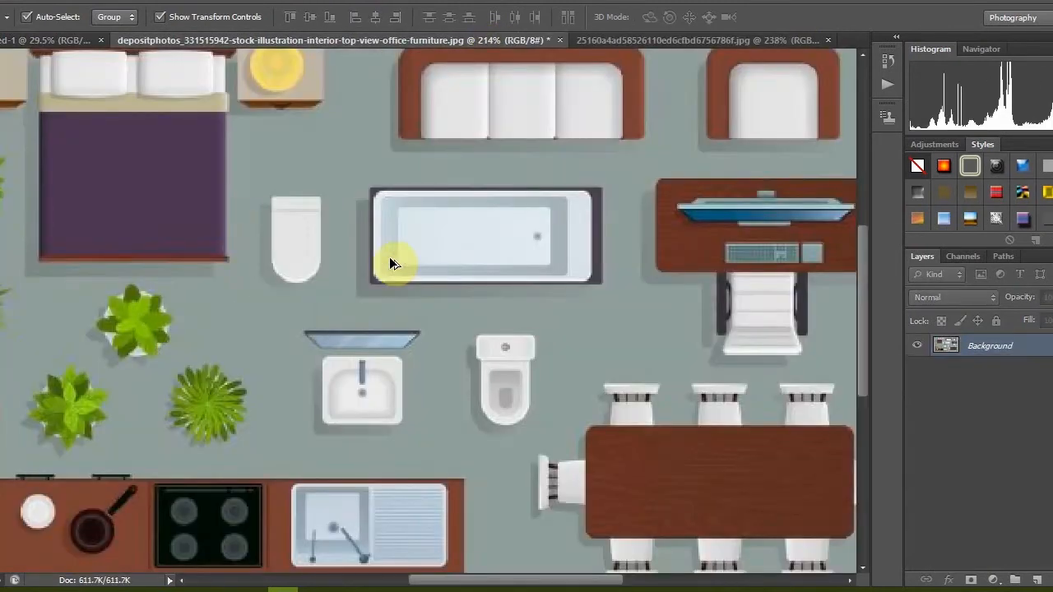
Crop the furniture sheet to the toilet seen with its open bowl
scroll(408, 310, "down", 8)
scroll(417, 335, "up", 10)
scroll(459, 377, "down", 7)
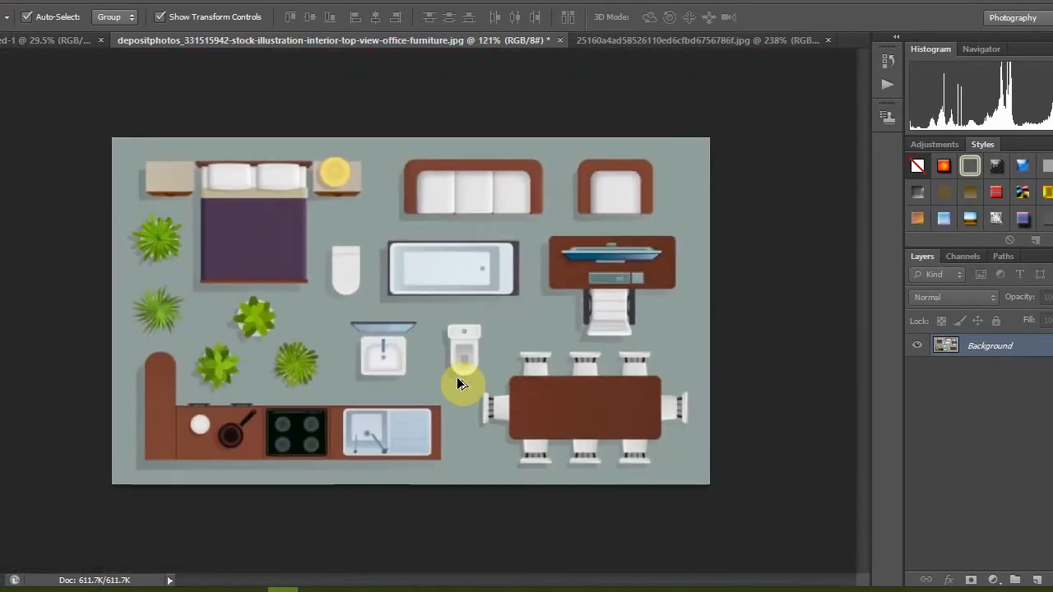
left_click(3, 155)
scroll(419, 318, "up", 5)
left_click_drag(446, 315, 535, 431)
key("Return")
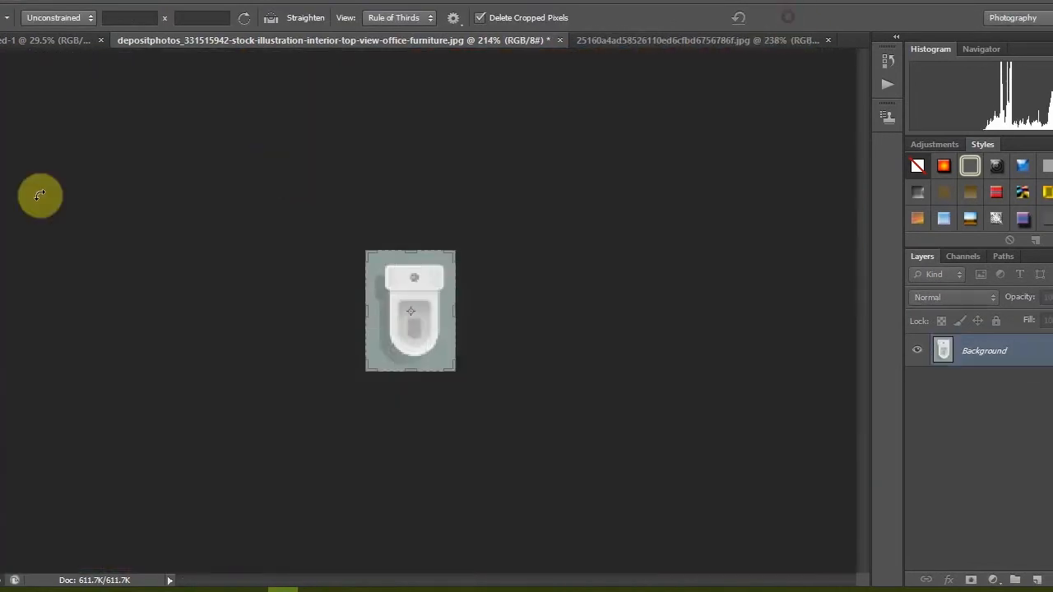
Select the grey area around the toilet with the Magic Wand, convert the background to a normal layer, and delete the grey
left_click(2, 132)
scroll(470, 340, "up", 4)
left_click(494, 320)
key("shift+BackSpace")
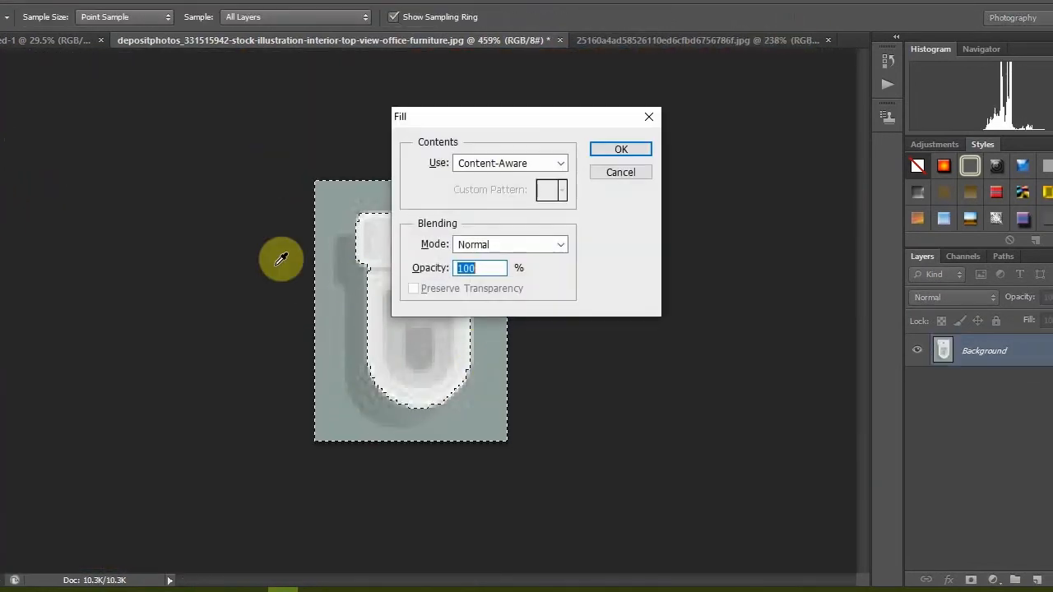
key("Return")
double_click(943, 340)
key("Return")
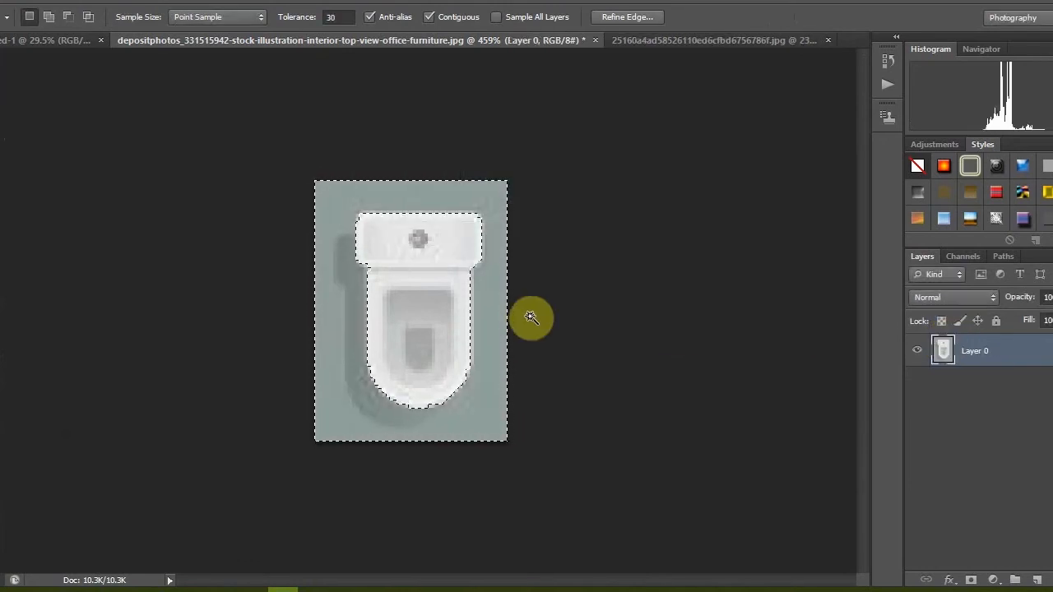
key("Delete")
key("ctrl+d")
Bring the toilet into the floor plan and place it sideways against the outer wall of the bathroom below the master bedroom
left_click(4, 67)
left_click(3, 49)
left_click_drag(414, 252, 346, 251)
scroll(287, 279, "up", 5)
scroll(290, 288, "up", 1)
left_click(790, 16)
left_click_drag(284, 276, 634, 176)
left_click(788, 18)
Duplicate the toilet into the corner of the mosaic-tiled area in the upper bathroom
left_click(318, 277)
scroll(633, 176, "up", 3)
left_click_drag(635, 363, 469, 118)
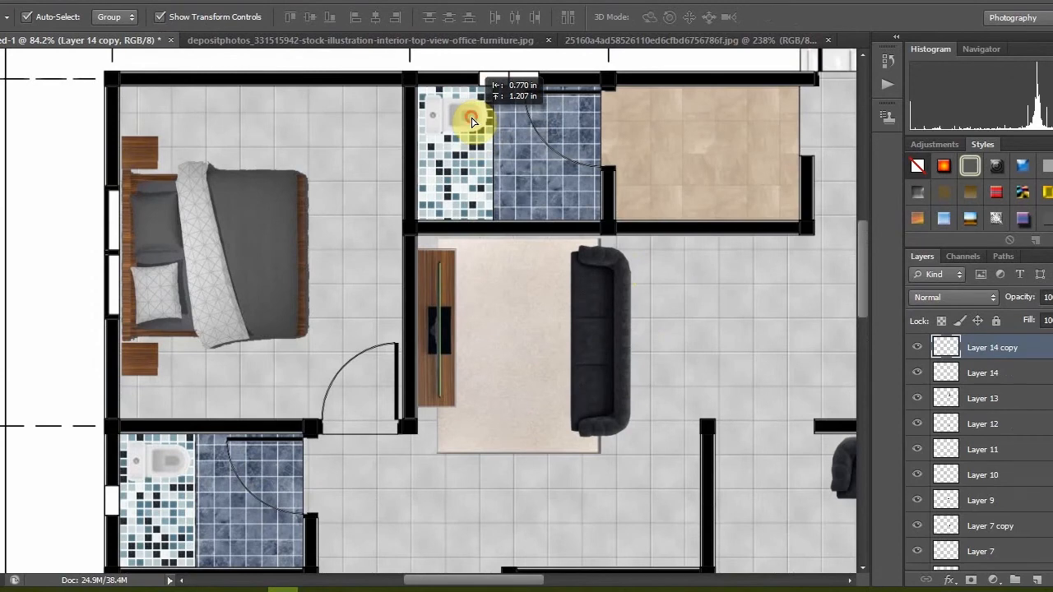
Examine the whole furnished floor plan for areas that still need filling
scroll(513, 230, "down", 4)
scroll(377, 280, "up", 2)
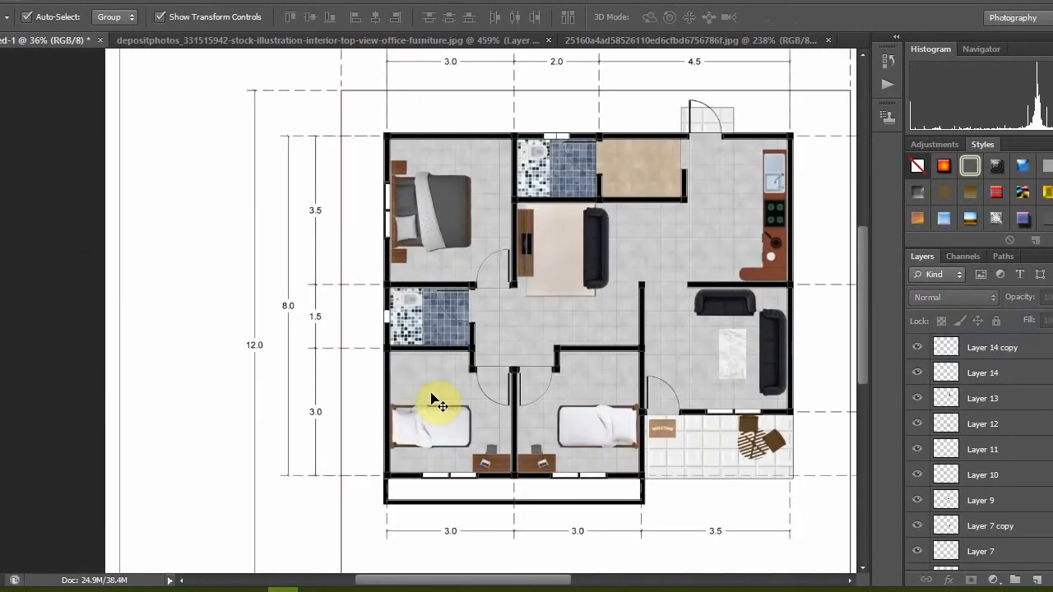
scroll(441, 403, "down", 1)
scroll(513, 400, "up", 1)
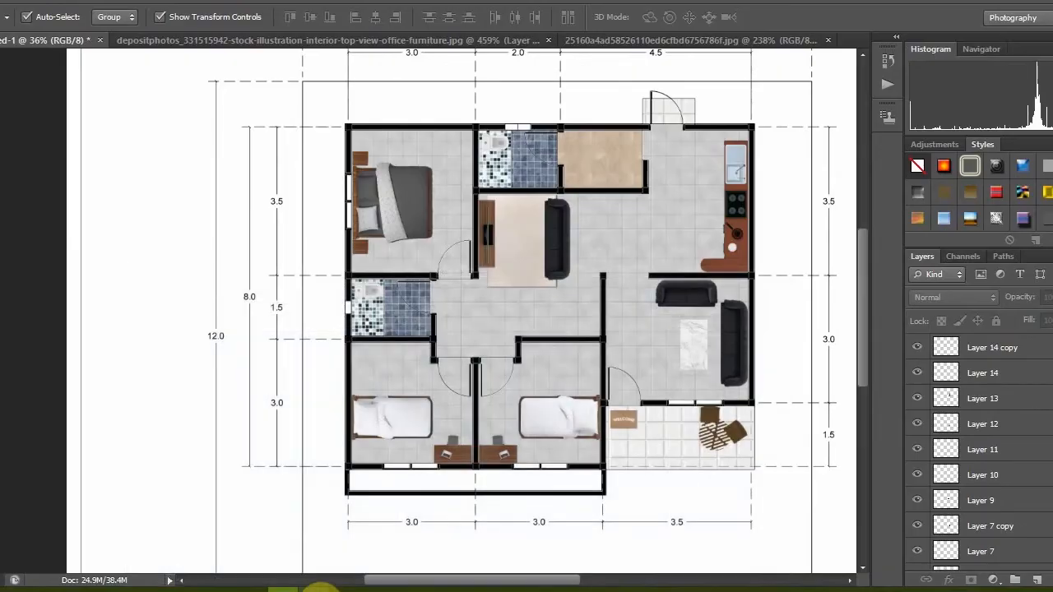
scroll(634, 348, "down", 1)
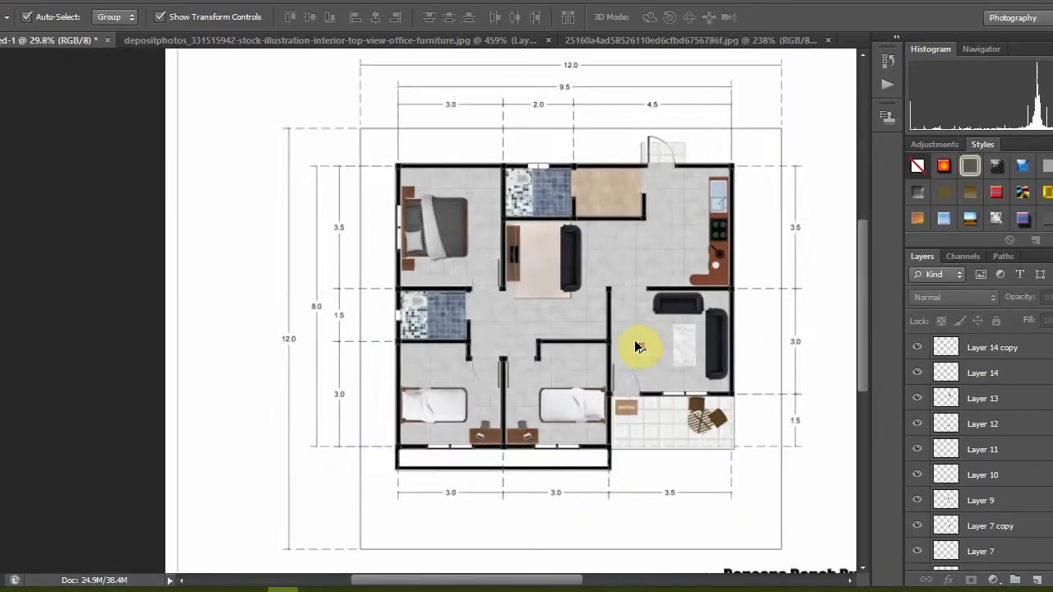
scroll(675, 364, "up", 1)
scroll(776, 301, "down", 1)
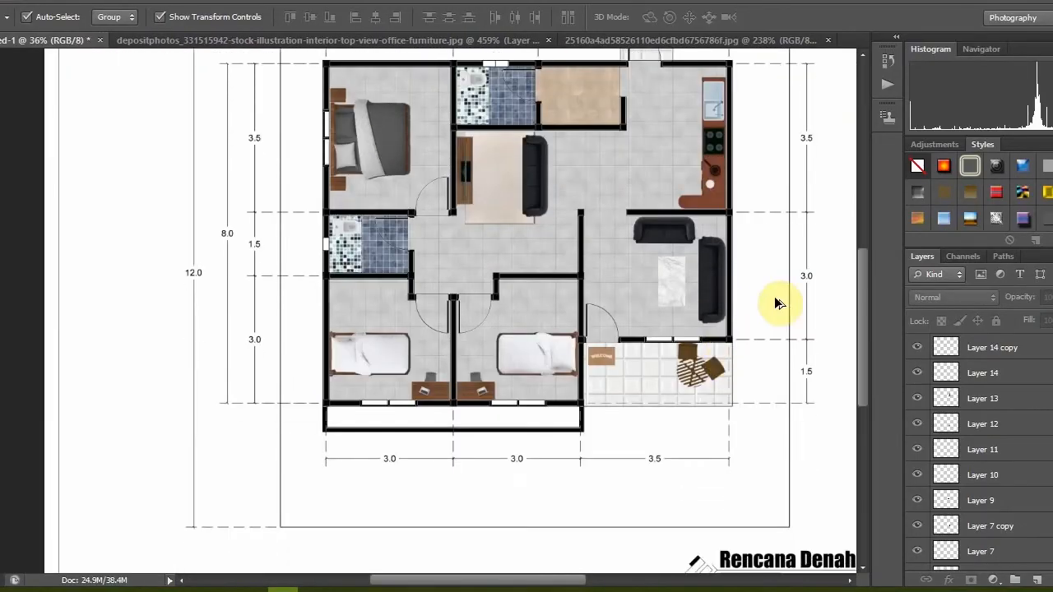
scroll(765, 296, "up", 4)
scroll(713, 278, "down", 2)
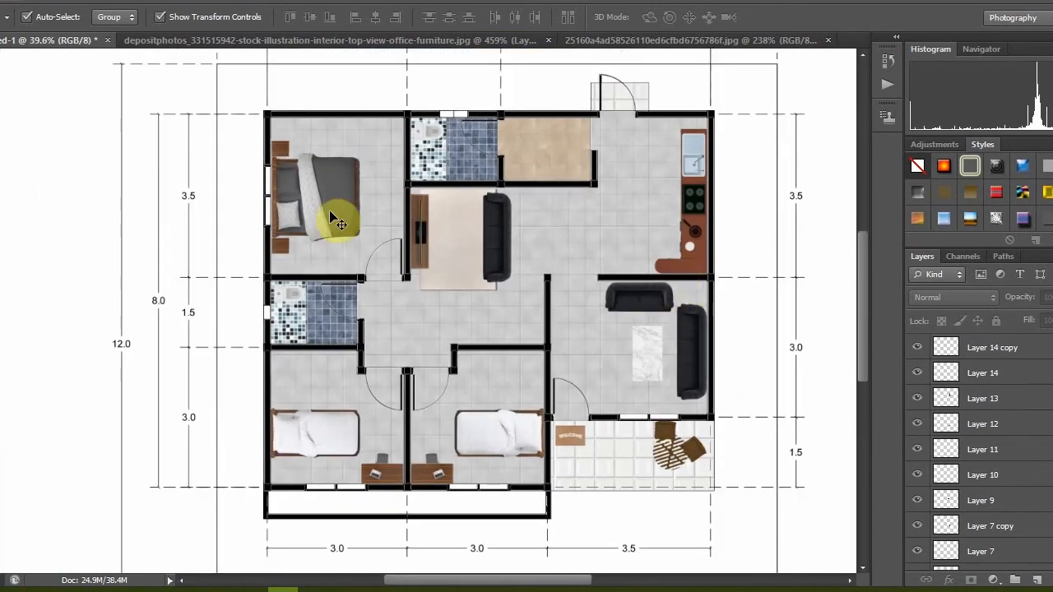
Select the empty strip below the two small bedrooms on Layer 1 with the Magic Wand and add a new layer
scroll(976, 534, "down", 5)
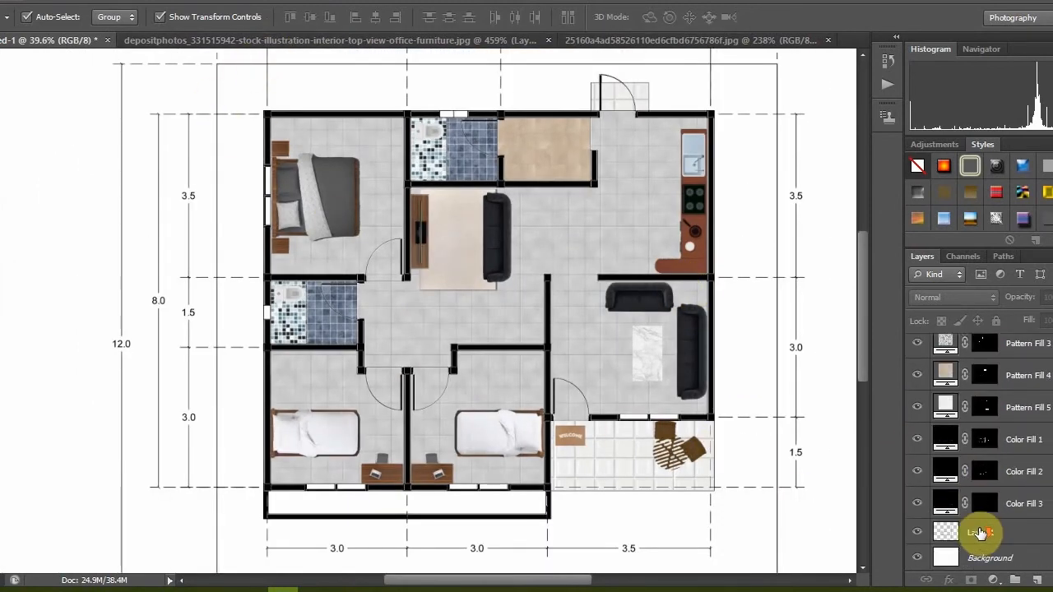
left_click(979, 533)
key("w")
left_click(317, 503)
left_click(1036, 580)
Fill the selected strip with a grass Pattern Fill layer at 30% scale
left_click(993, 580)
left_click(948, 263)
left_click(635, 268)
left_click(741, 240)
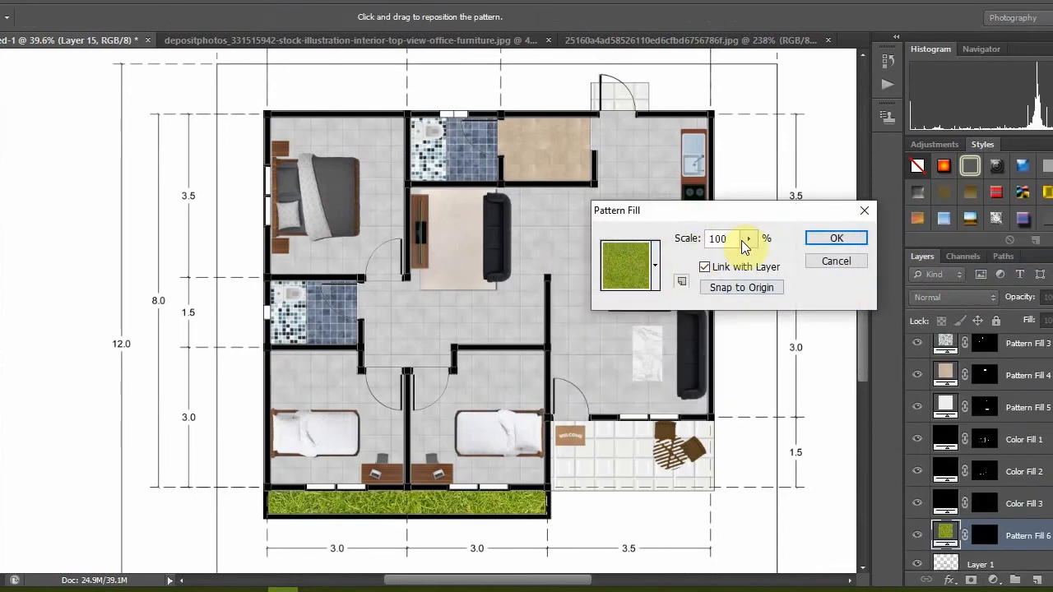
type("50")
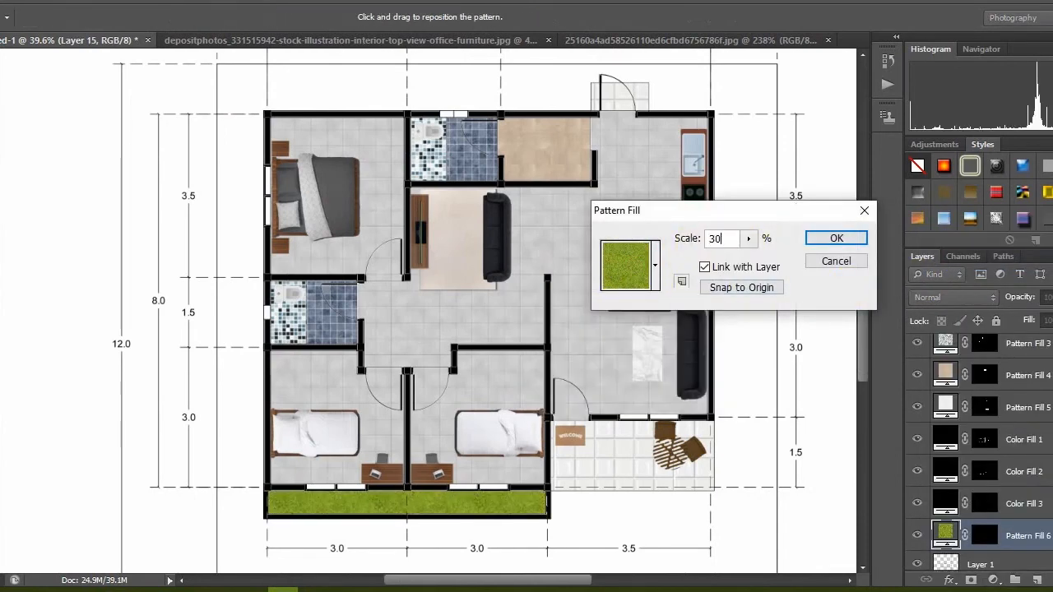
left_click(834, 240)
Undo the toilet cut-out and crop to bring back the full office furniture sheet
left_click(617, 43)
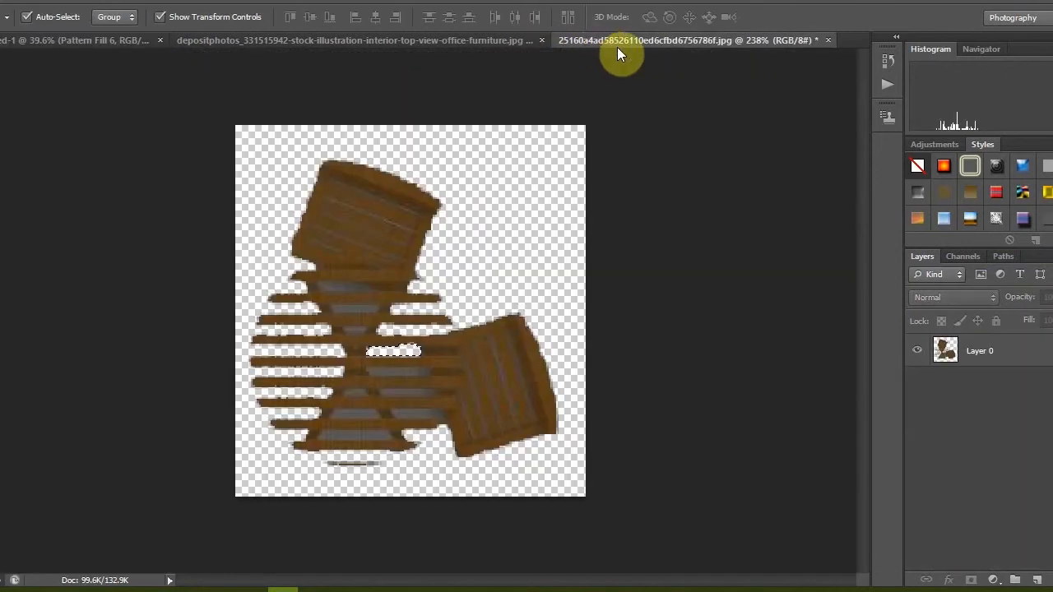
left_click(488, 39)
key("ctrl+alt+z")
key("ctrl+alt+z")
key("ctrl+alt+z")
key("ctrl+alt+z")
scroll(392, 269, "down", 4)
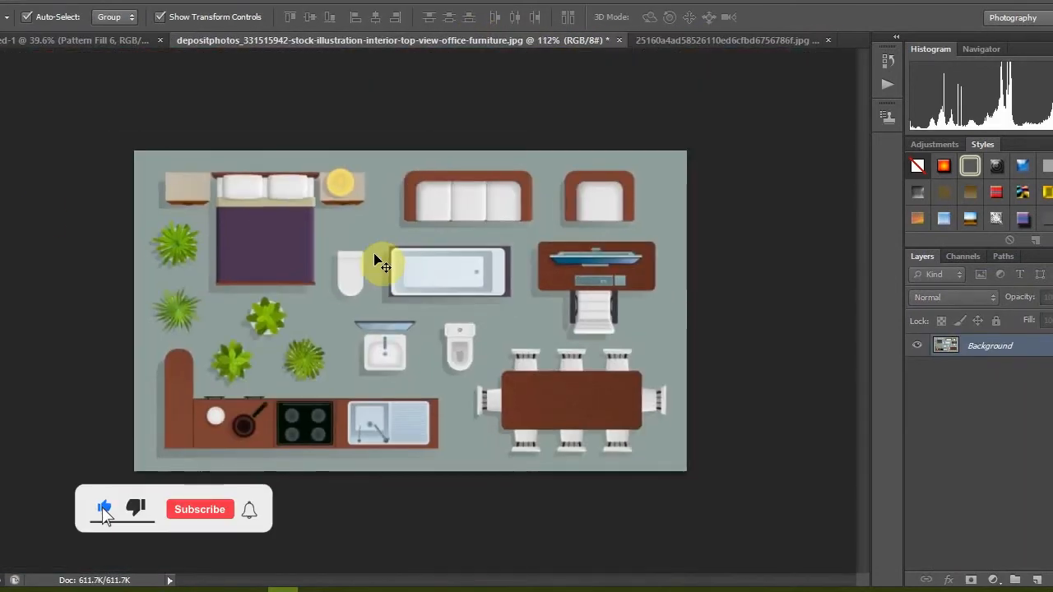
Close the image of the slatted outdoor table set
left_click(683, 41)
left_click(829, 40)
left_click(513, 239)
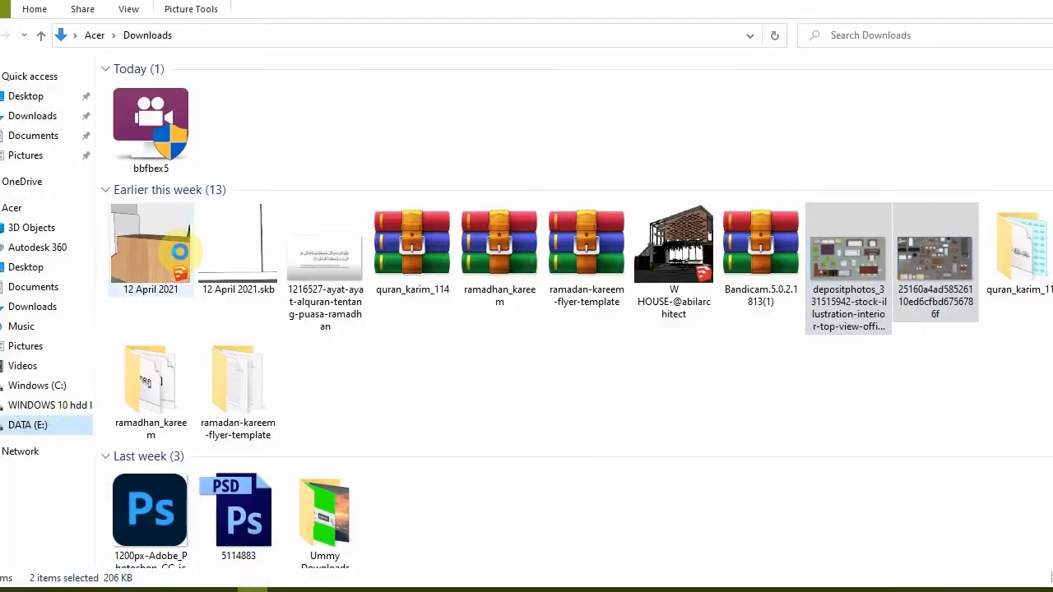
Place the 016_vaso plant image from the MATERIAL PHOTOSHOP 2D Tree Plan folder into the plan and move its layer to the top of the stack
left_click(43, 425)
left_click(180, 260)
double_click(179, 260)
double_click(148, 107)
left_click_drag(594, 239, 548, 254)
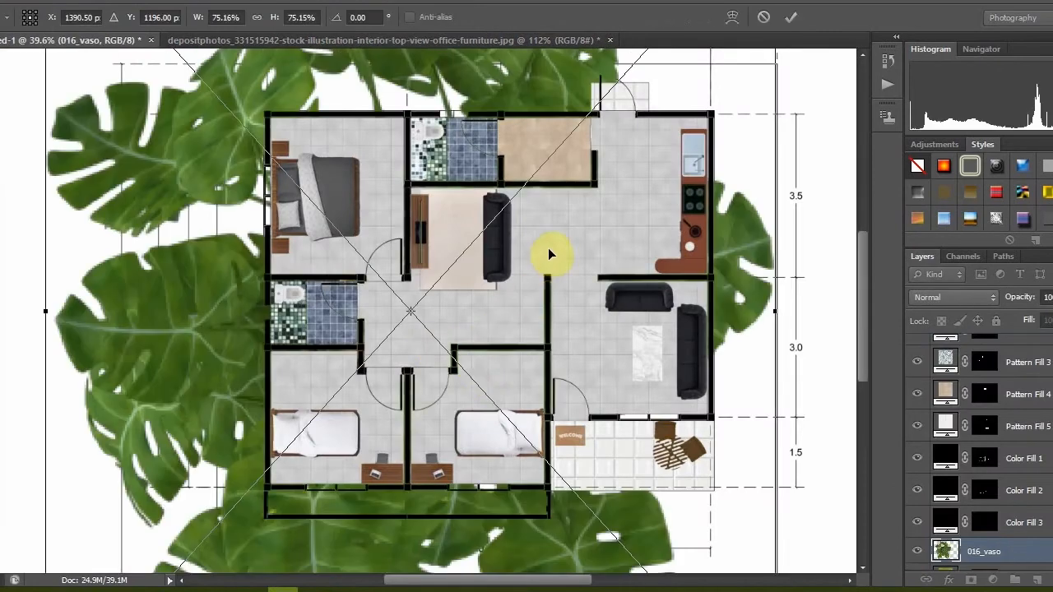
left_click(795, 18)
left_click_drag(996, 559, 967, 0)
left_click_drag(1006, 338, 1000, 338)
Scale the monstera plant down to about 3.4% and place it at the left end of the grass strip
left_click_drag(550, 74, 214, 416)
left_click_drag(215, 466, 359, 376)
scroll(360, 376, "up", 5)
left_click_drag(451, 580, 411, 580)
scroll(527, 353, "down", 3)
left_click_drag(687, 87, 332, 475)
left_click_drag(333, 497, 270, 401)
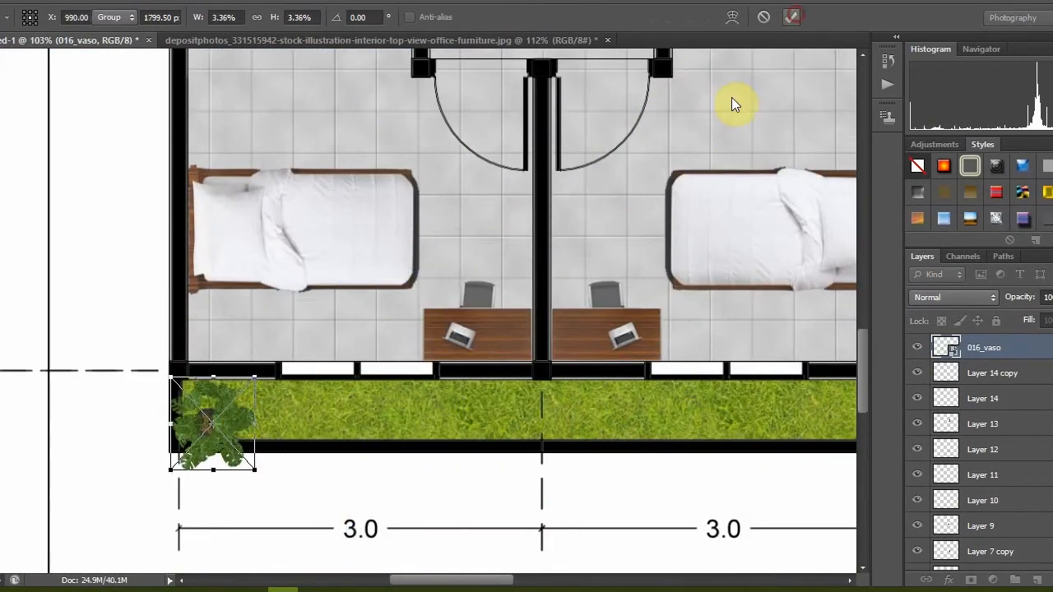
key("Return")
Duplicate the monstera plant three times, spacing the copies along the grass strip below the two small bedrooms
left_click_drag(432, 581, 457, 581)
left_click_drag(148, 454, 267, 424)
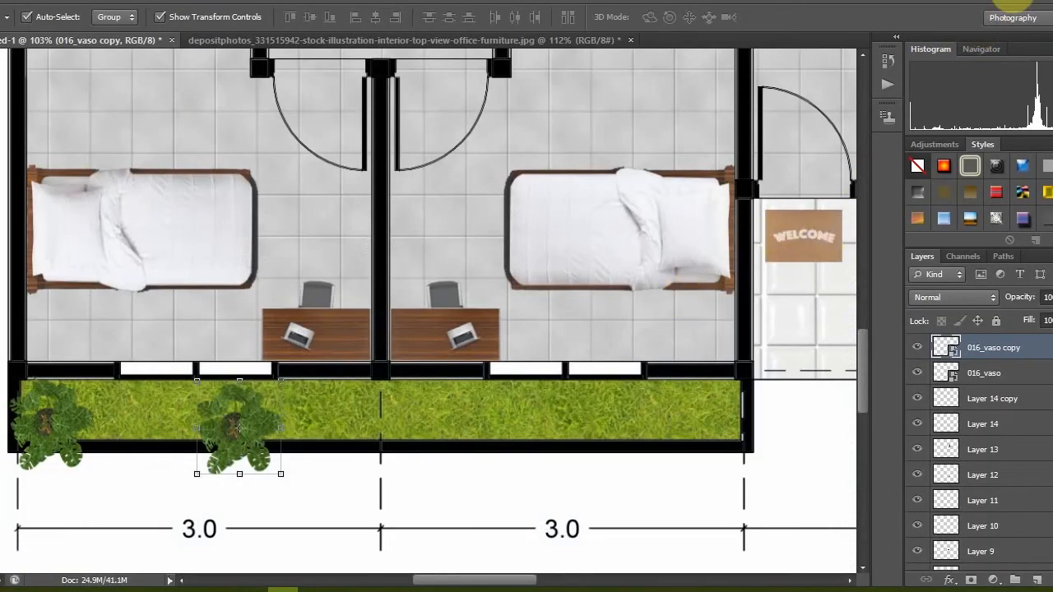
left_click_drag(257, 426, 685, 429)
scroll(612, 429, "down", 10)
left_click(223, 422)
scroll(617, 428, "down", 5)
scroll(500, 284, "up", 5)
Compare the rendered plan with the furniture sheet and the original floor plan drawing in AutoCAD
key("ctrl+Tab")
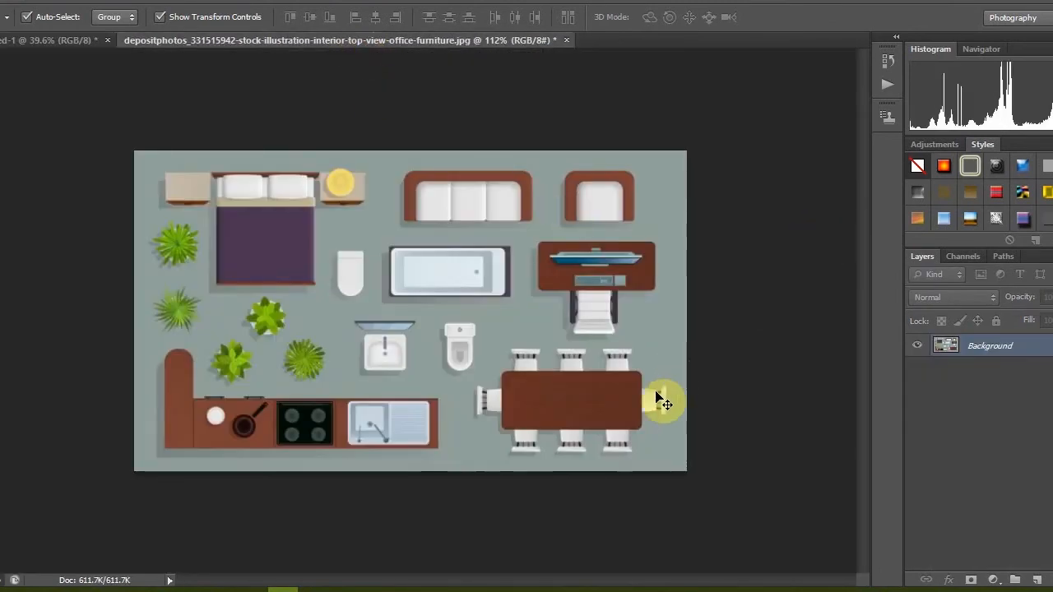
left_click(79, 39)
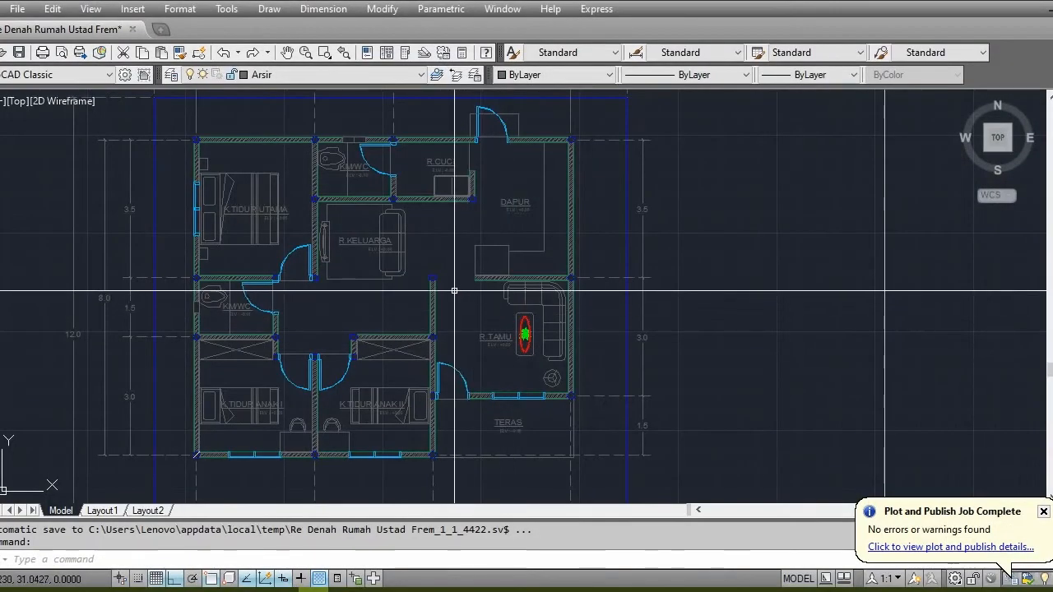
left_click(320, 578)
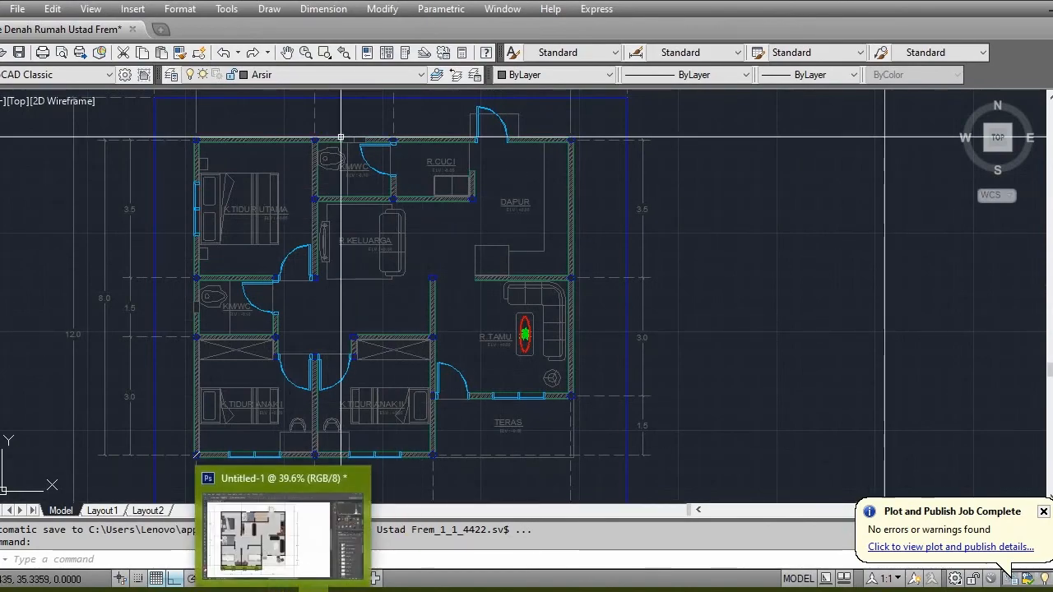
left_click(283, 589)
left_click(320, 41)
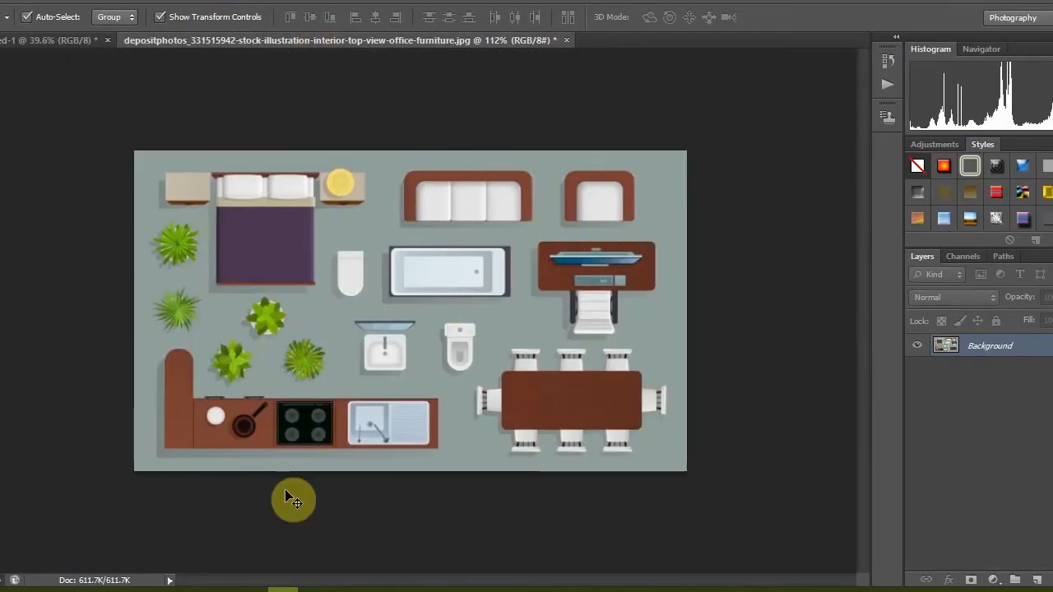
Place the 015_vaso plant image from the MATERIAL PHOTOSHOP 2D Tree Plan folder on drive E into the plan
mouse_move(264, 584)
left_click(210, 535)
left_click(28, 425)
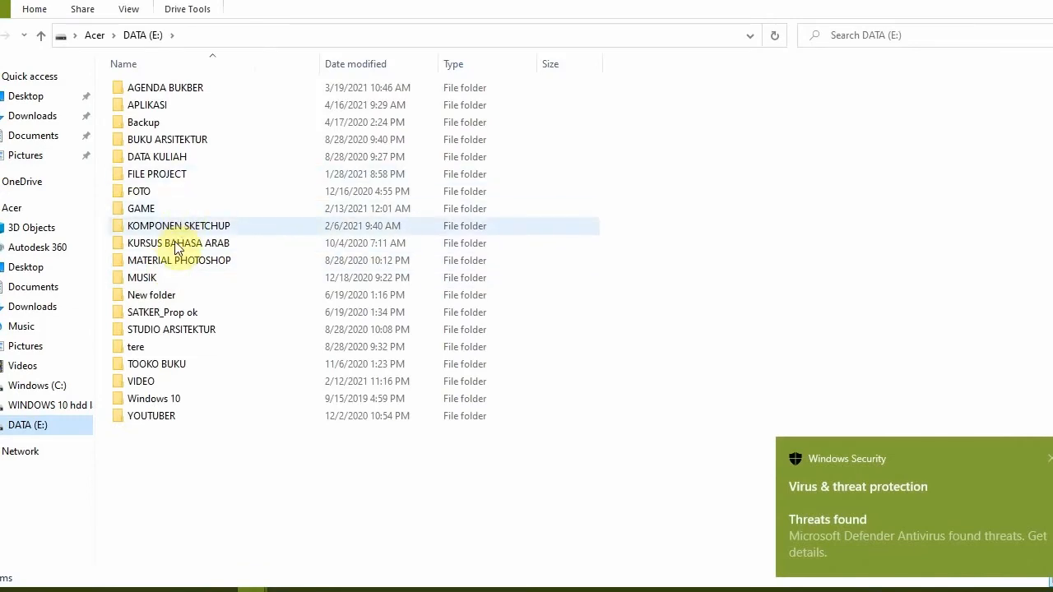
double_click(179, 260)
double_click(157, 97)
left_click_drag(417, 238, 520, 309)
Scale the 015_vaso plant down to about 5.7% and place it in the guest room beside the long sofa's lower end
key("ctrl+0")
left_click_drag(662, 107, 372, 363)
left_click_drag(364, 371, 565, 239)
scroll(569, 235, "up", 3)
left_click_drag(613, 118, 448, 388)
scroll(461, 395, "up", 3)
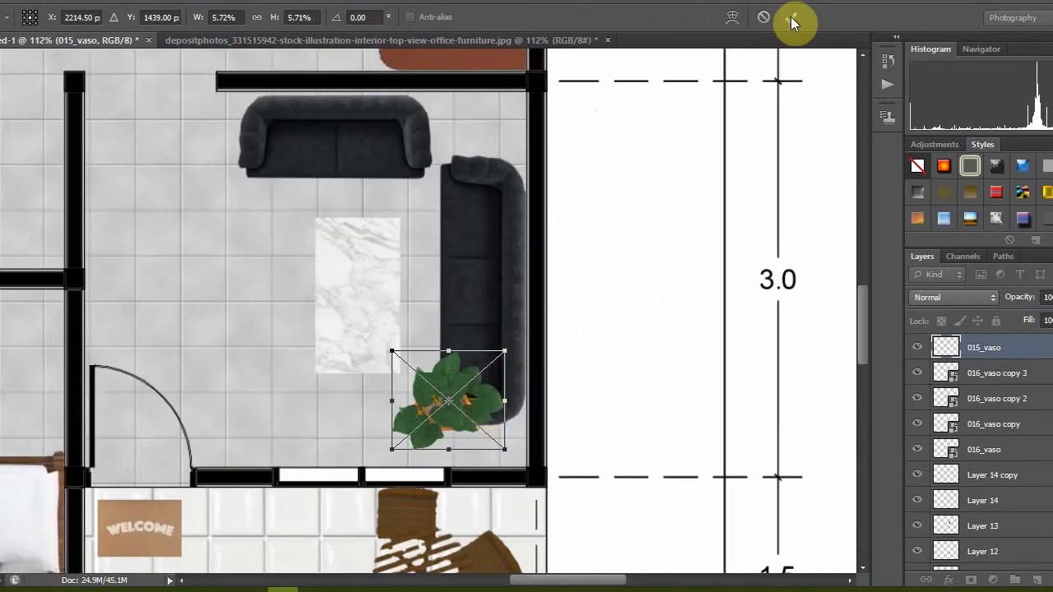
left_click(791, 17)
Shrink the guest room plant to about 3.1%, rotate it about 25.6 degrees and set it between the long sofa and the window
left_click_drag(504, 353, 455, 398)
mouse_move(431, 419)
left_mouse_down()
mouse_move(439, 446)
mouse_move(431, 436)
left_mouse_up()
left_click_drag(464, 405, 488, 425)
left_click_drag(431, 439, 439, 439)
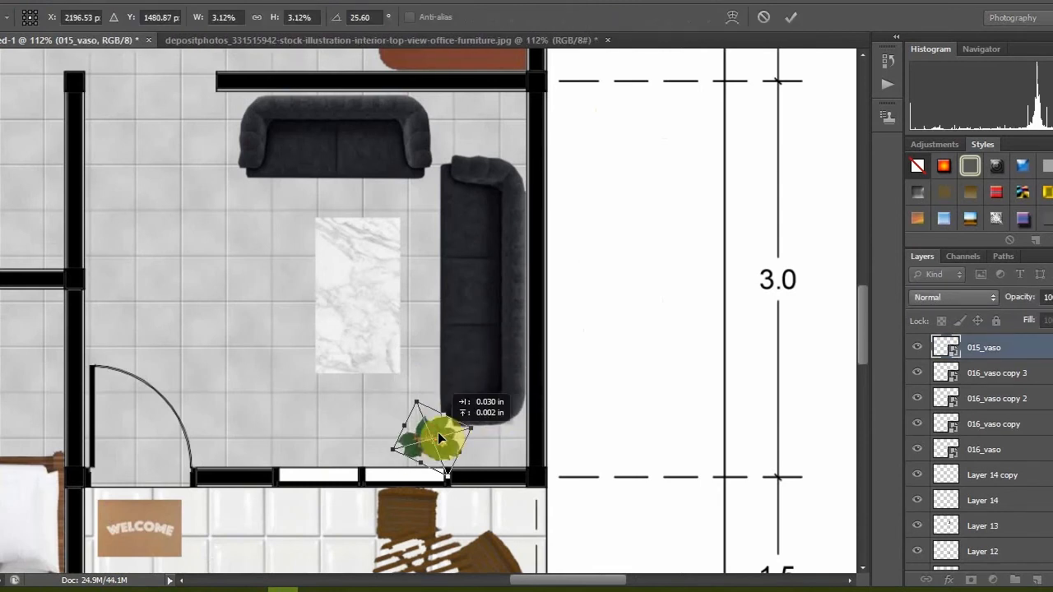
left_click(790, 17)
left_click(629, 319)
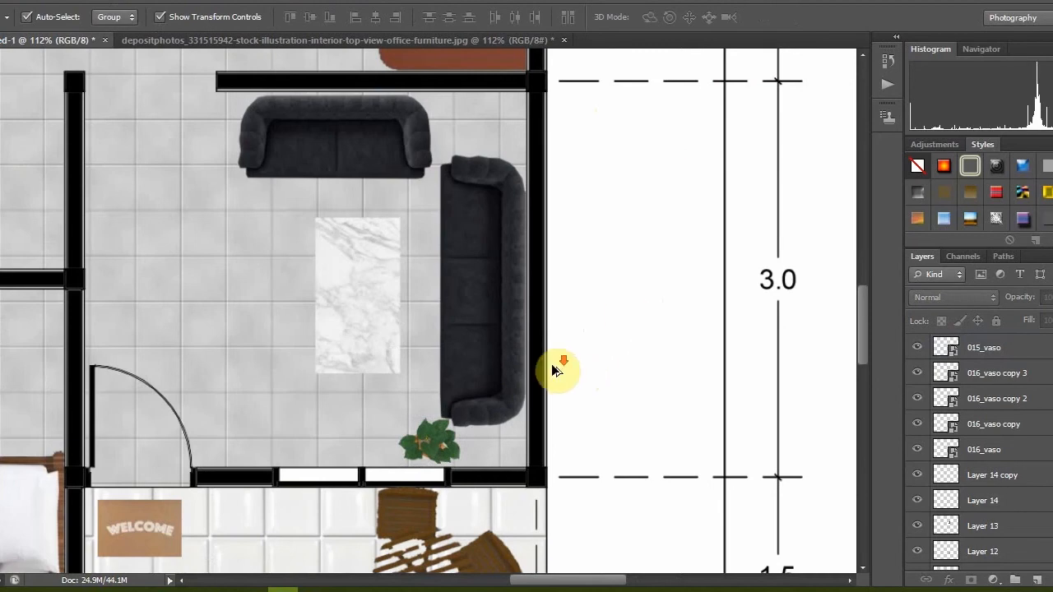
scroll(553, 375, "down", 2)
left_click_drag(494, 426, 515, 238)
key("ctrl+z")
left_click(765, 264)
scroll(580, 433, "down", 2)
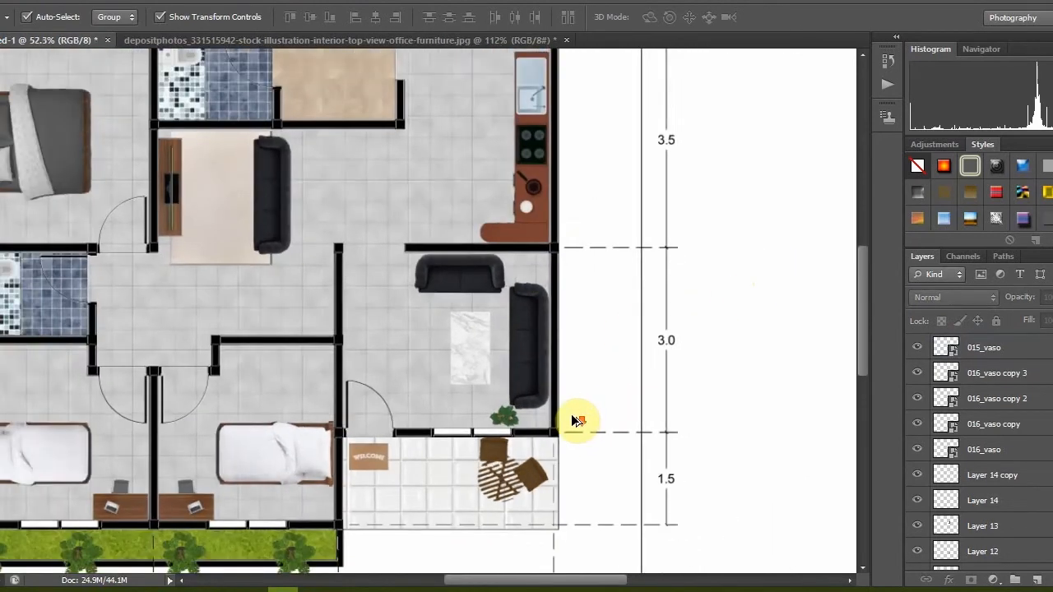
Place another 016_vaso plant from the 2D Tree Plan folder into the plan and scale it down to potted-plant size
mouse_move(255, 588)
left_click(190, 523)
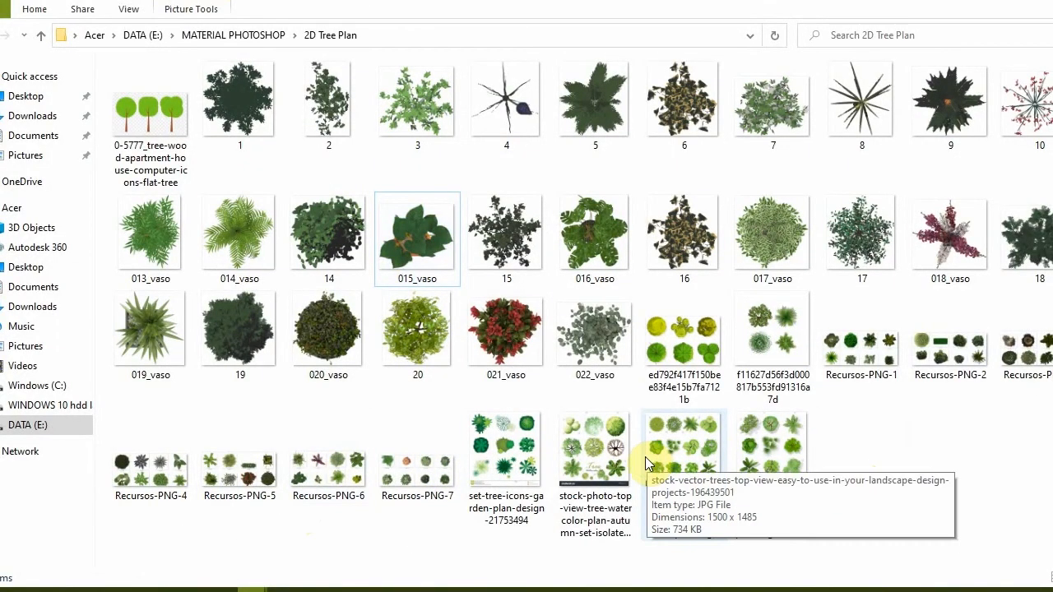
left_click_drag(594, 243, 284, 557)
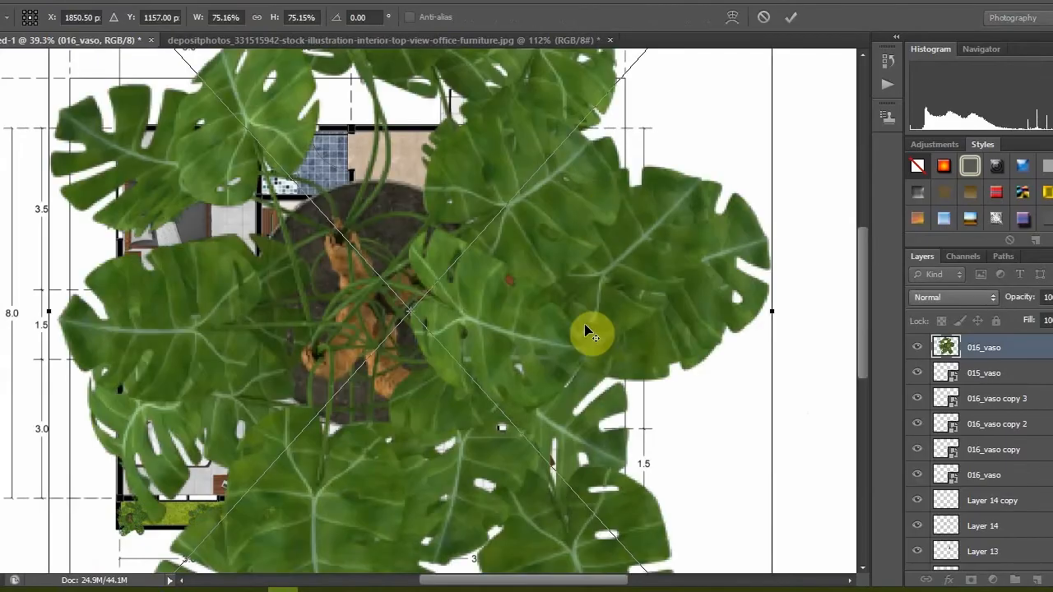
key("ctrl+minus")
left_click_drag(634, 66, 327, 389)
left_click_drag(311, 425, 543, 355)
key("ctrl+plus")
left_click_drag(646, 192, 409, 470)
left_click(792, 18)
Move the new monstera plant to the terrace's upper right corner and shrink it to about 2.7%
left_click(658, 247)
scroll(463, 490, "up", 3)
left_click_drag(502, 405, 459, 402)
left_click_drag(306, 498, 516, 372)
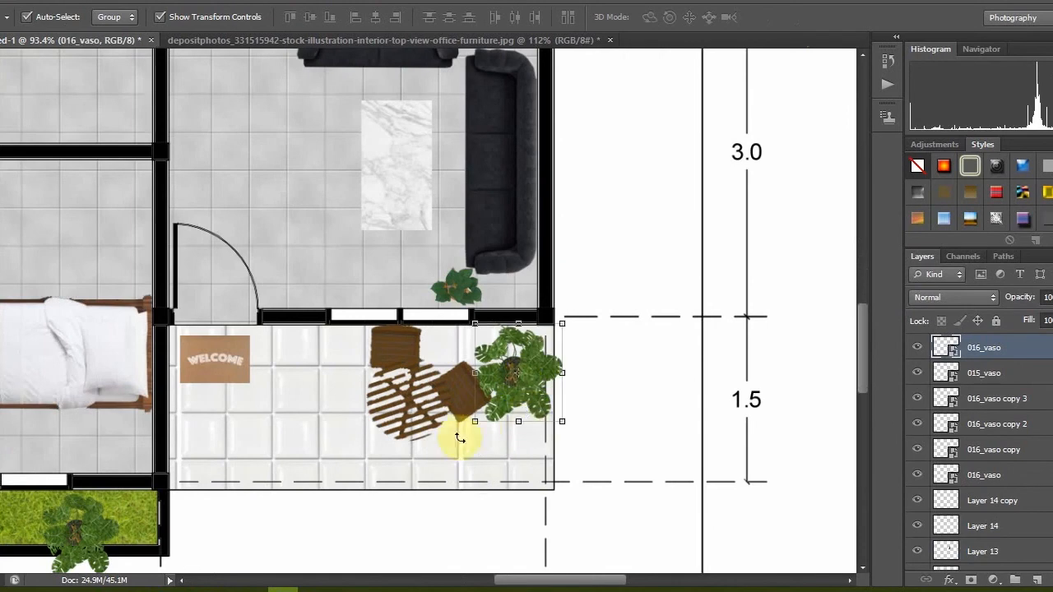
left_click_drag(470, 421, 503, 401)
scroll(509, 408, "down", 3)
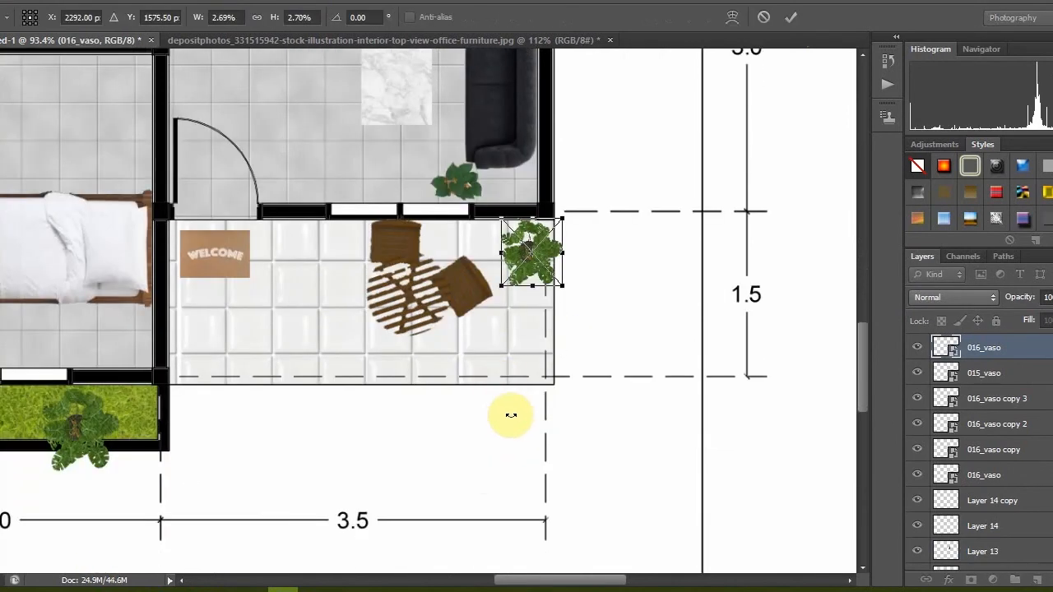
left_click(792, 18)
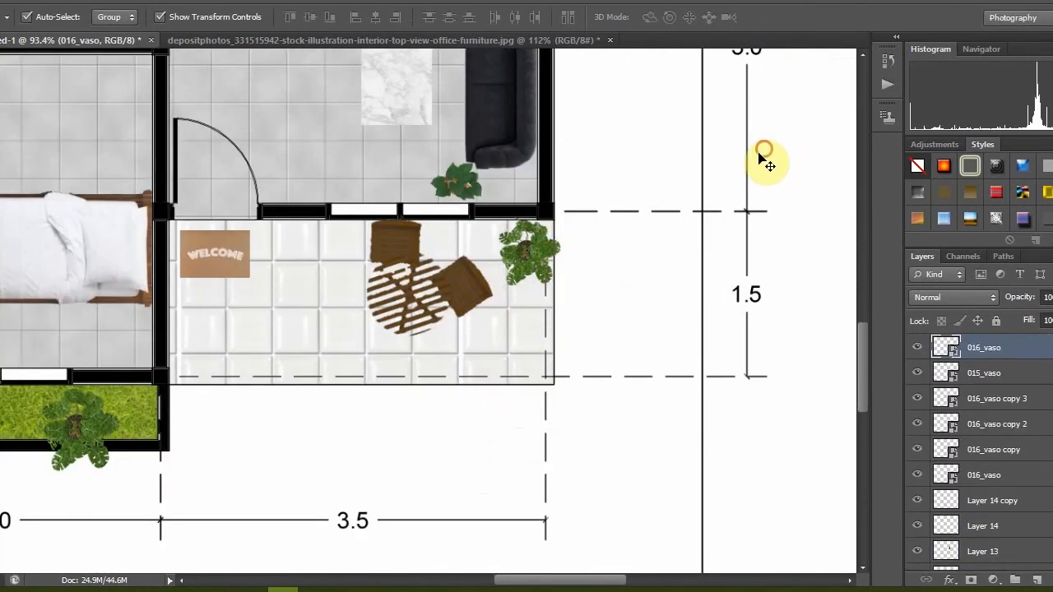
Select the empty yard around the house on Layer 1 with the Magic Wand and add a new layer
scroll(606, 321, "down", 3)
scroll(282, 305, "down", 2)
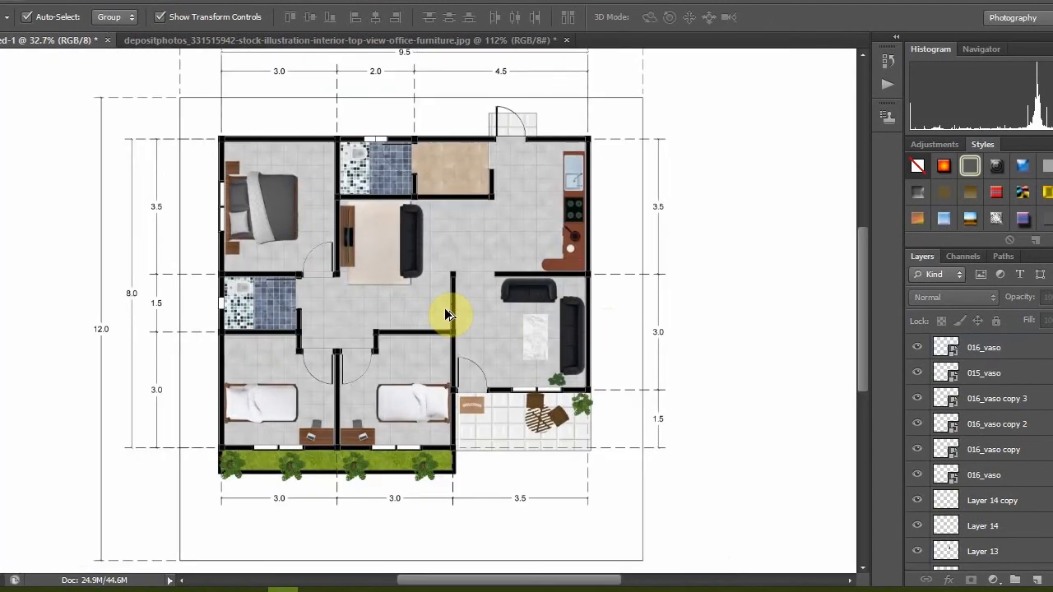
scroll(448, 318, "down", 1)
scroll(995, 493, "down", 6)
left_click(981, 532)
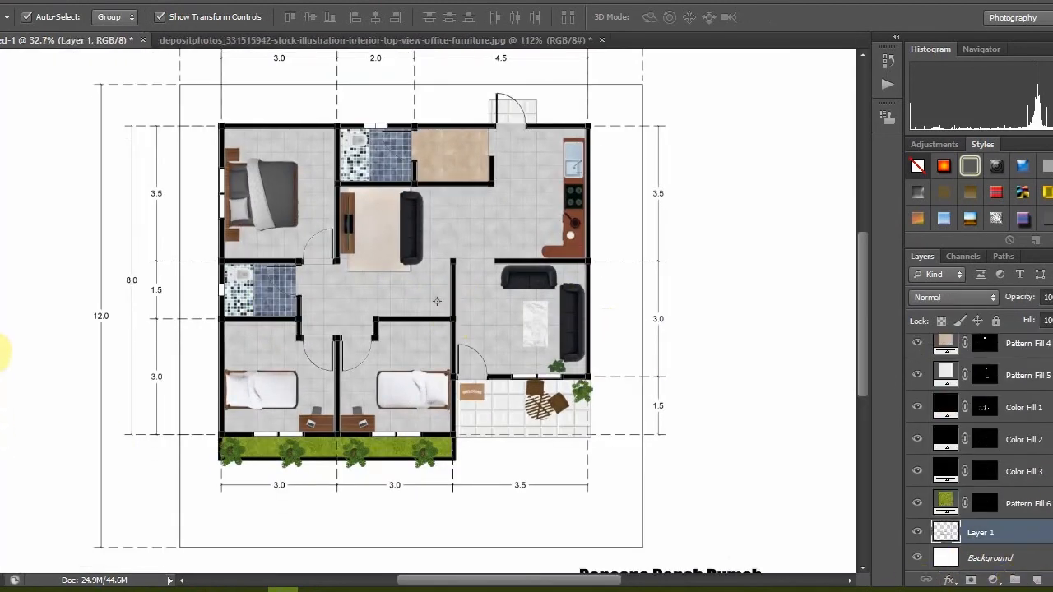
key("w")
left_click(609, 482)
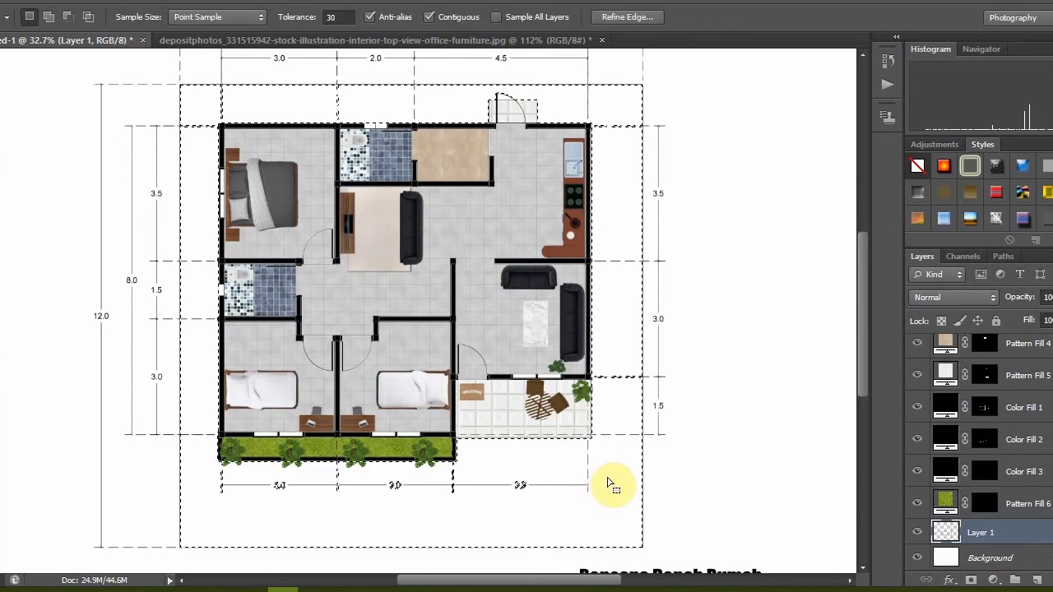
left_click(993, 581)
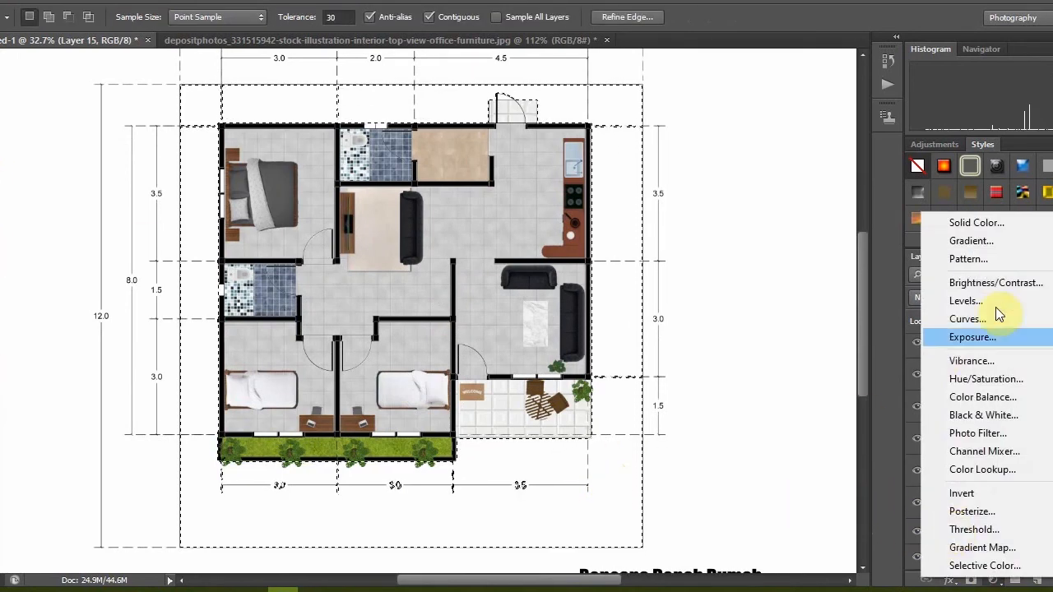
left_click(985, 259)
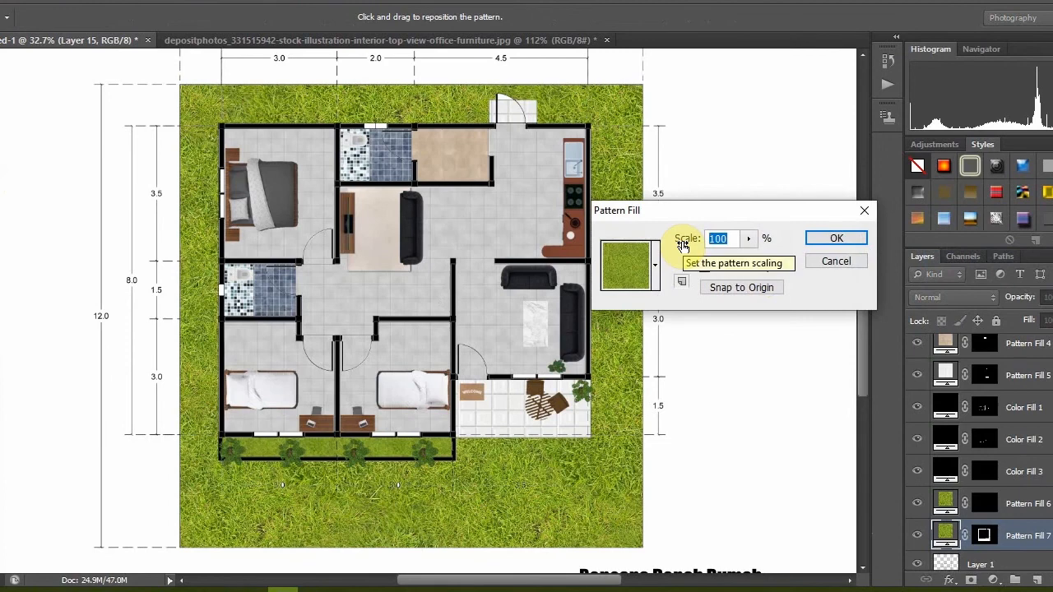
type("20")
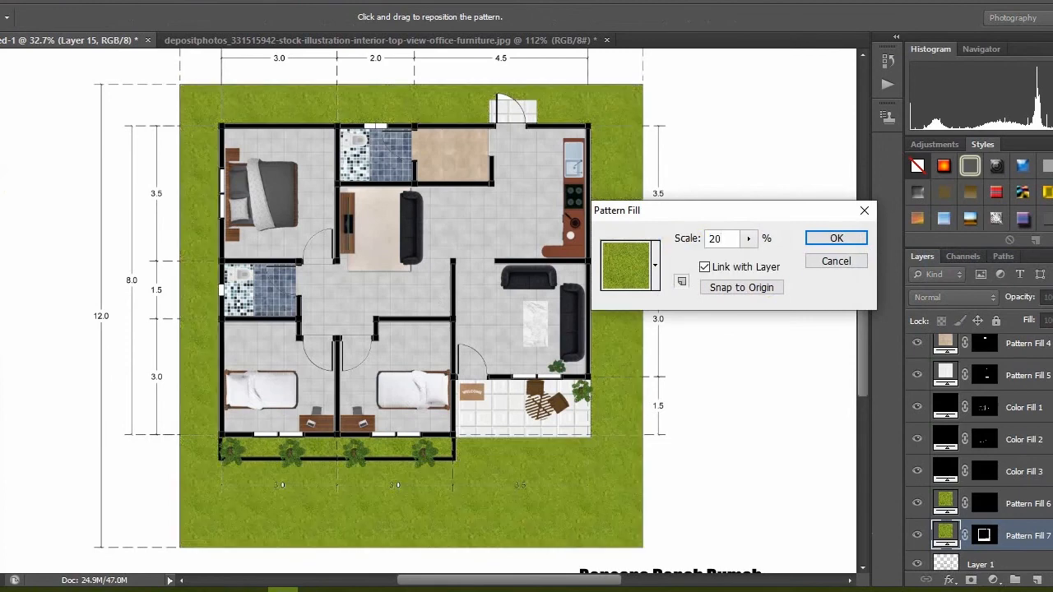
left_click(836, 262)
Fill the selected yard with a dark green Solid Color fill layer, about #246500
left_click(993, 581)
left_click(940, 228)
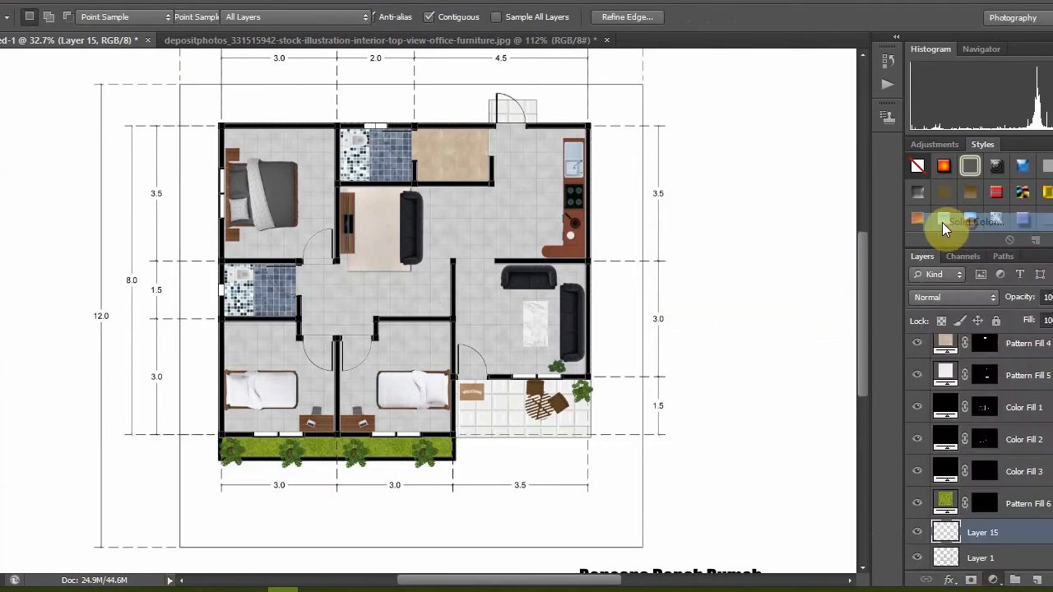
left_click(891, 448)
mouse_move(832, 409)
left_mouse_down()
mouse_move(874, 362)
mouse_move(881, 419)
mouse_move(865, 427)
left_mouse_up()
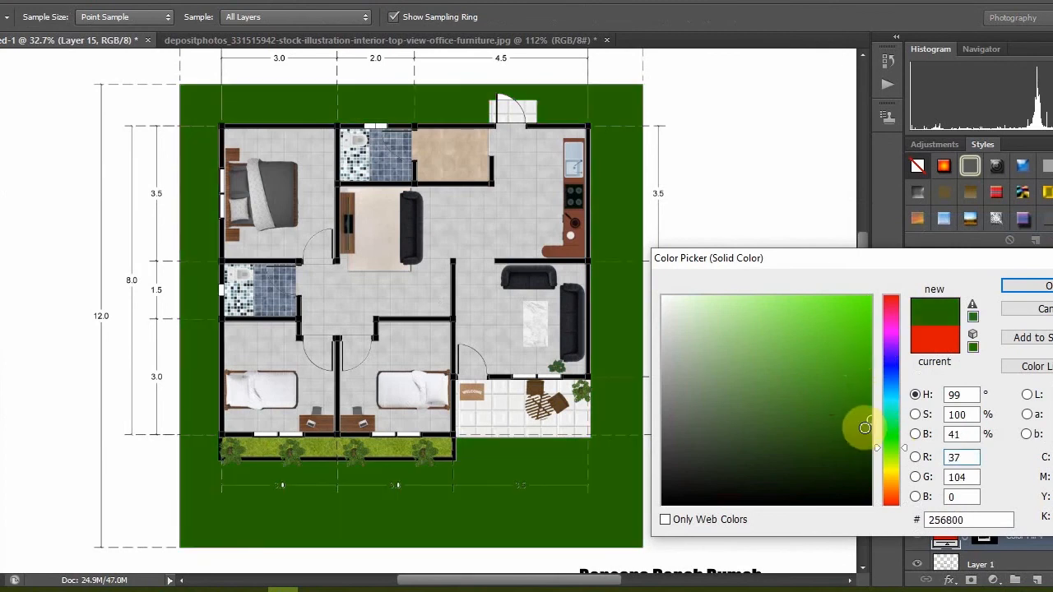
left_click_drag(871, 447, 863, 427)
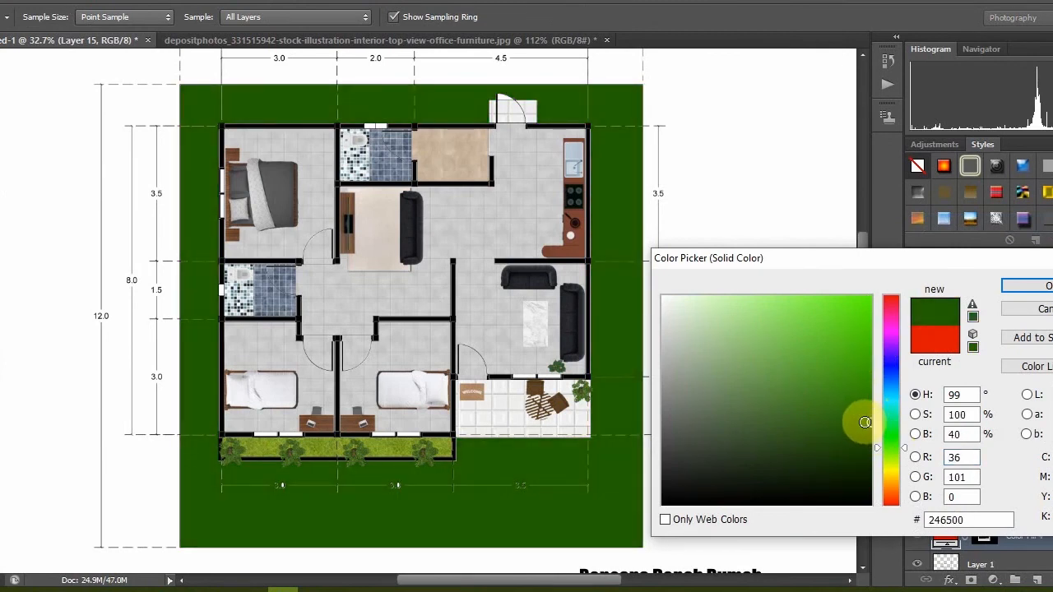
left_click(1020, 288)
key("v")
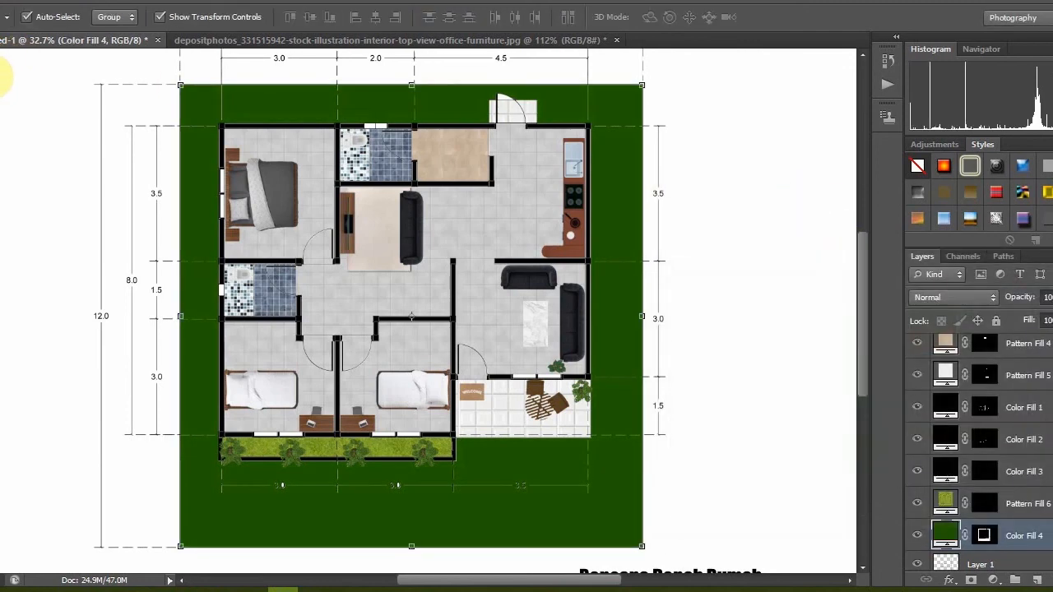
scroll(325, 337, "down", 1)
scroll(486, 296, "up", 1)
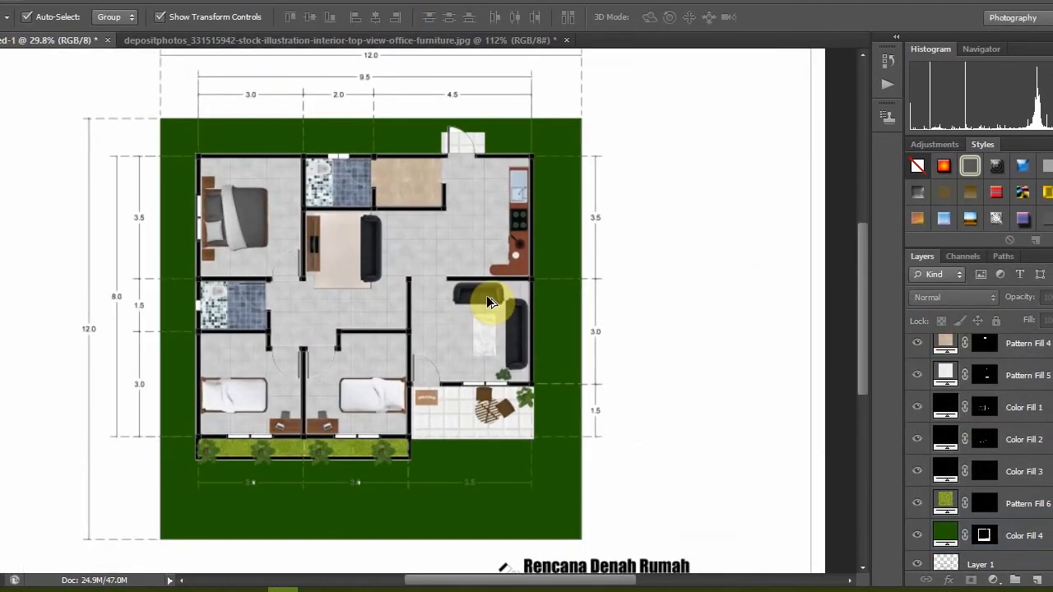
scroll(400, 310, "down", 1)
scroll(421, 377, "up", 1)
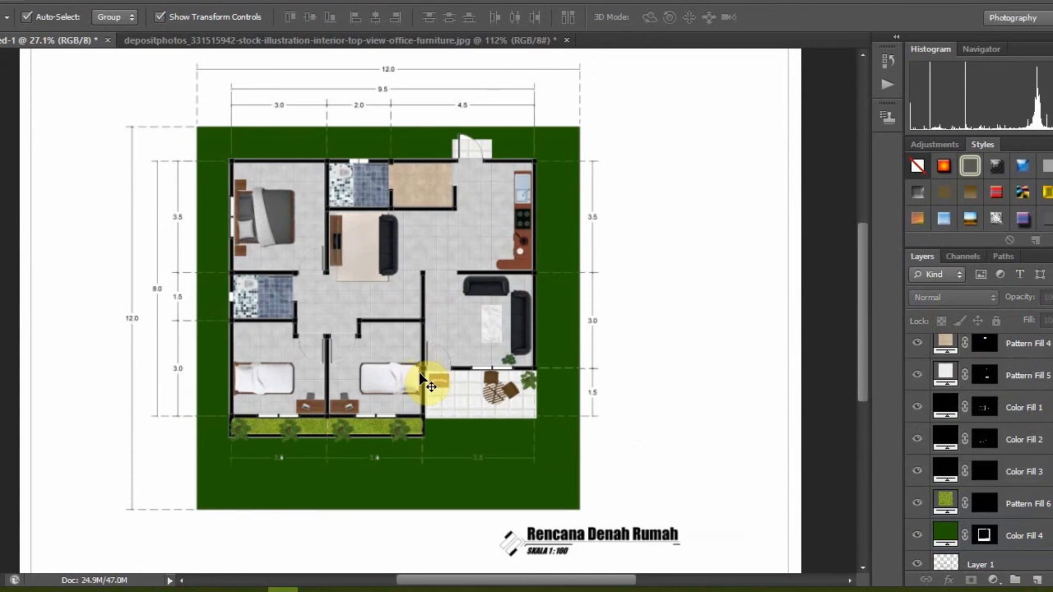
scroll(423, 379, "down", 1)
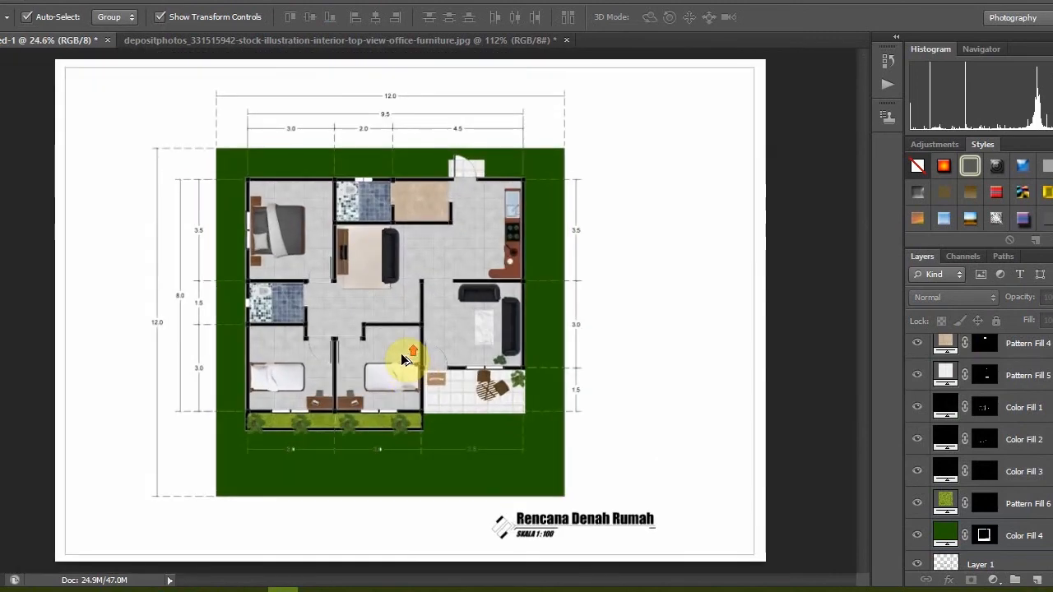
scroll(406, 358, "down", 1)
Save the plan in Photoshop format as Tutorial in the Camera Roll folder of the Pictures library
key("ctrl+s")
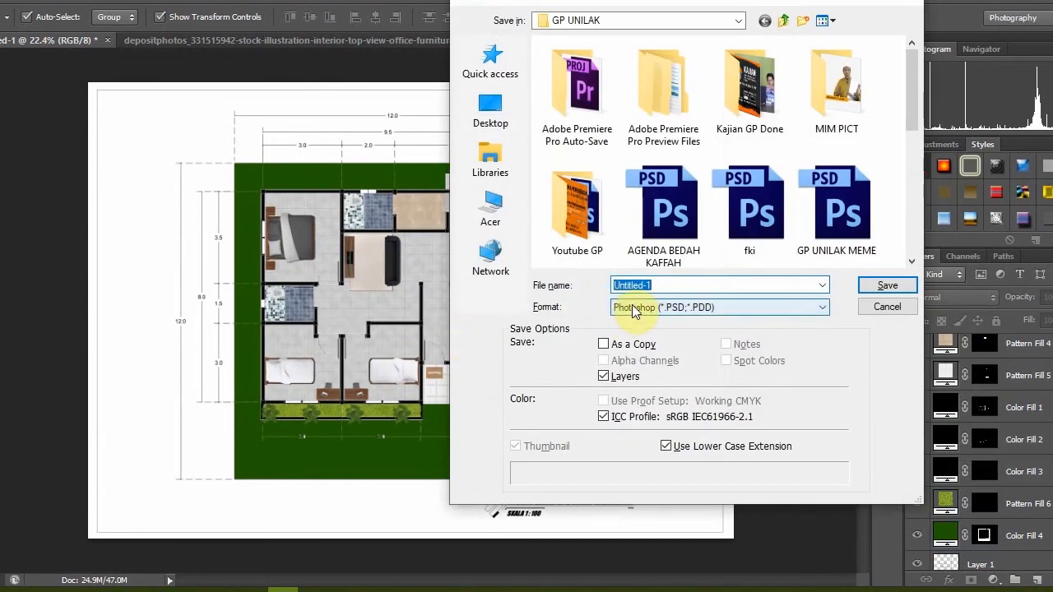
left_click(630, 307)
left_click(674, 307)
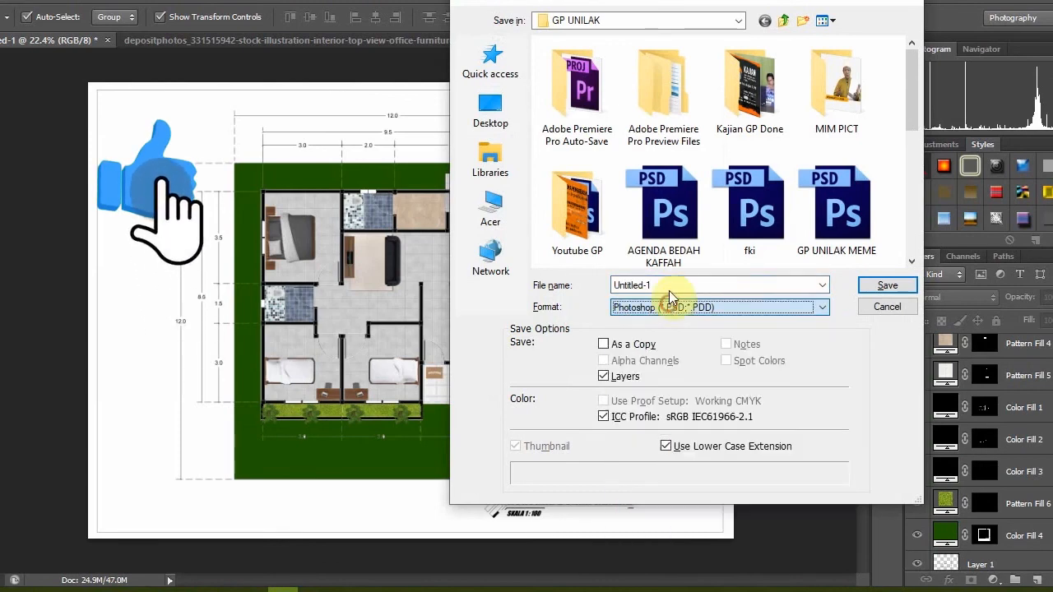
left_click(497, 179)
double_click(610, 113)
left_click(491, 167)
double_click(581, 66)
double_click(678, 285)
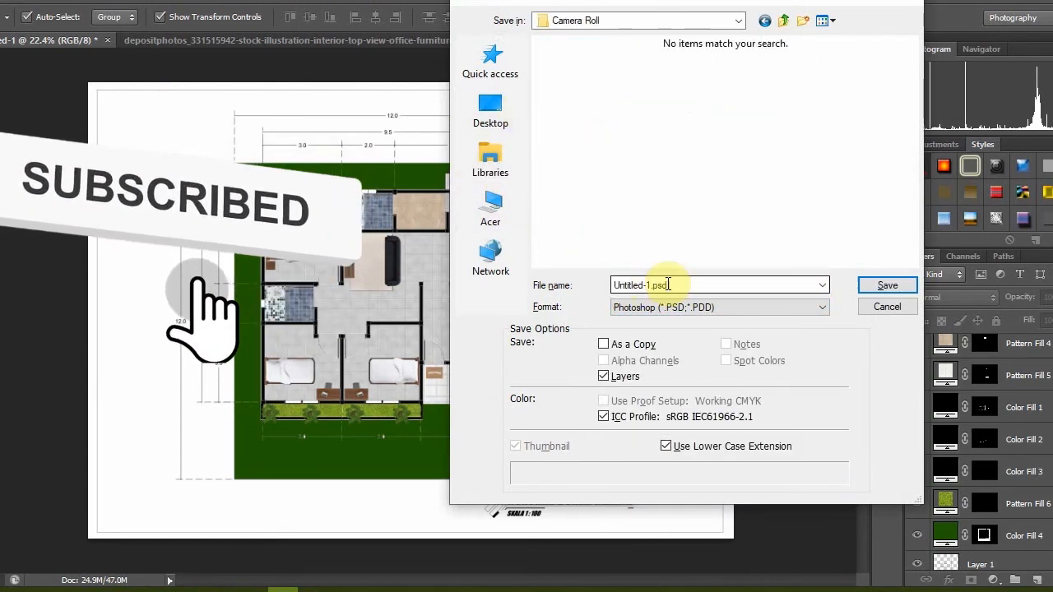
type("Tutorial")
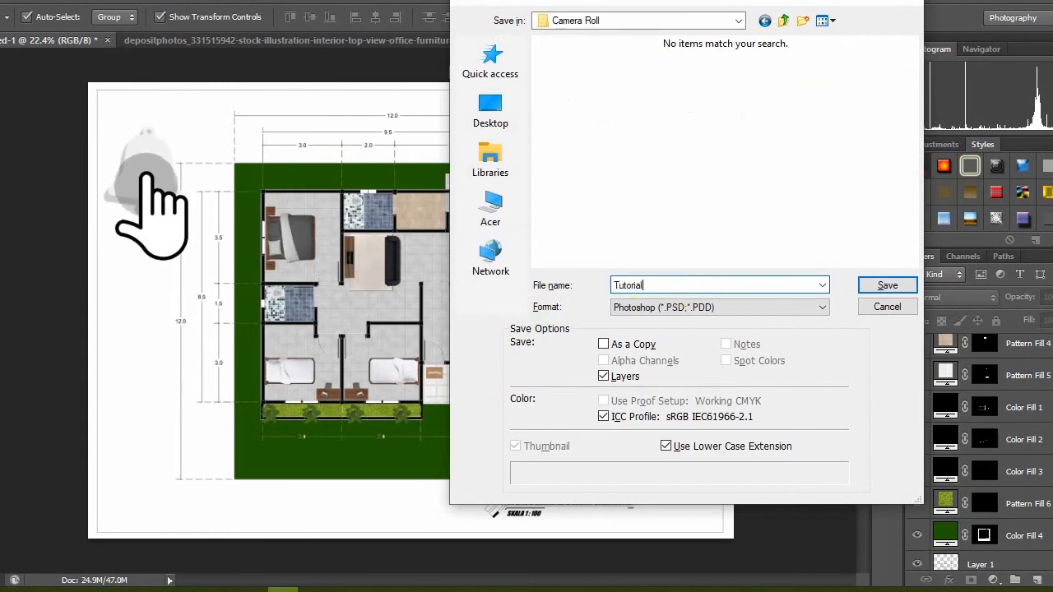
key("Return")
key("Return")
Close the office furniture sheet and save a JPEG copy of the plan as Tutorial.jpg in the Camera Roll folder
left_click(567, 39)
left_click(536, 225)
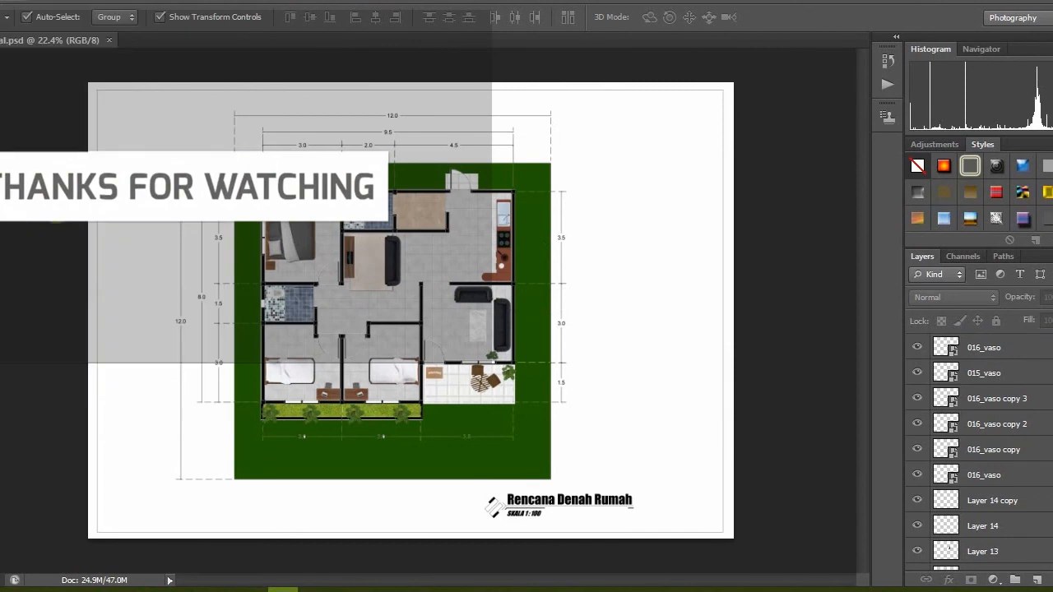
left_click(655, 307)
left_click(670, 416)
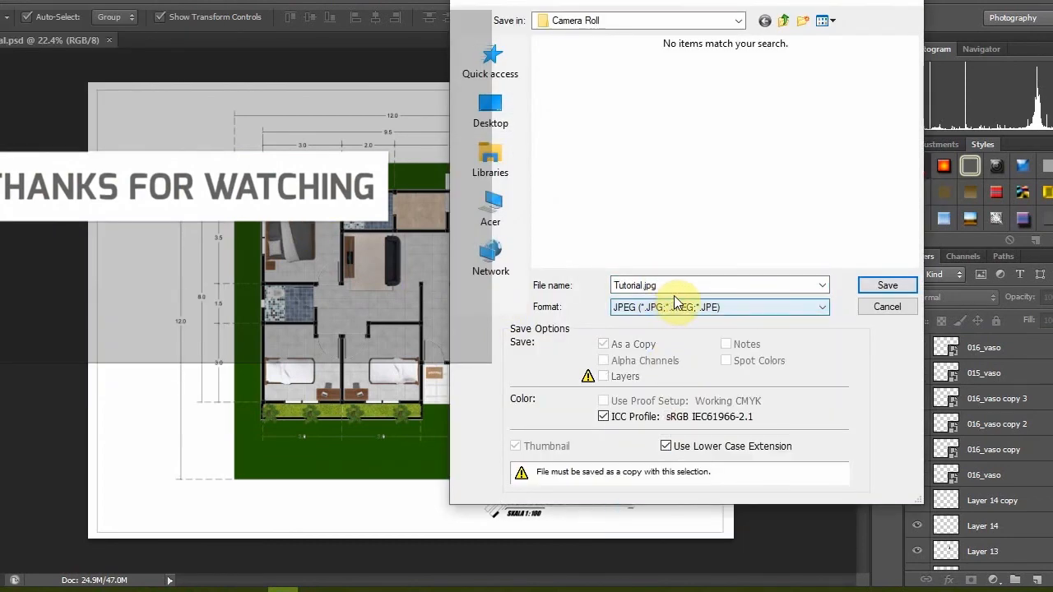
left_click(874, 285)
left_click(606, 134)
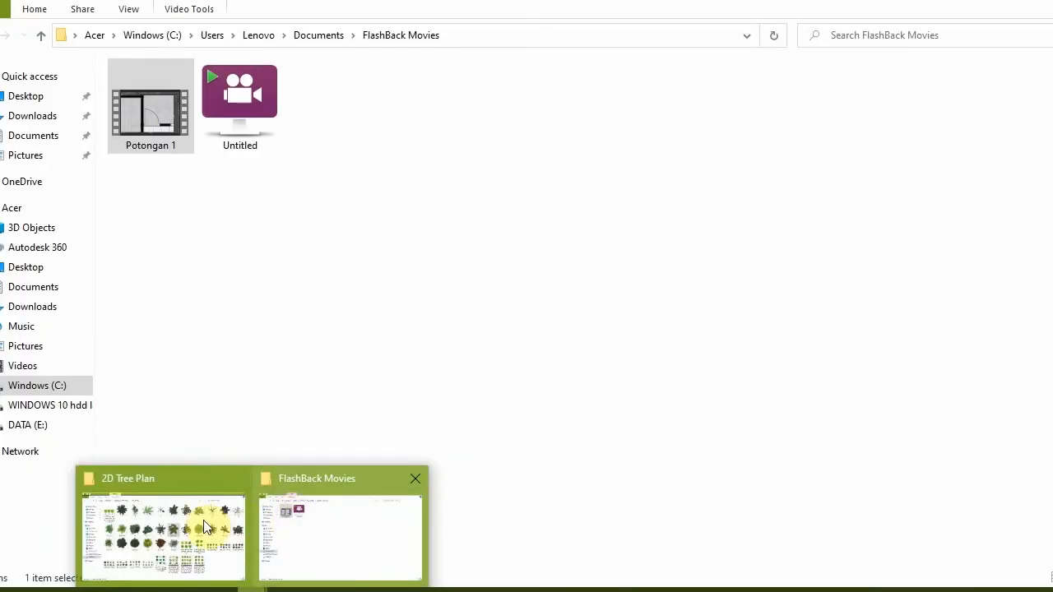
Open the exported Tutorial image from the Camera Roll folder in Pictures and examine the rendered plan up close
left_click(203, 520)
left_click(21, 346)
left_click(22, 326)
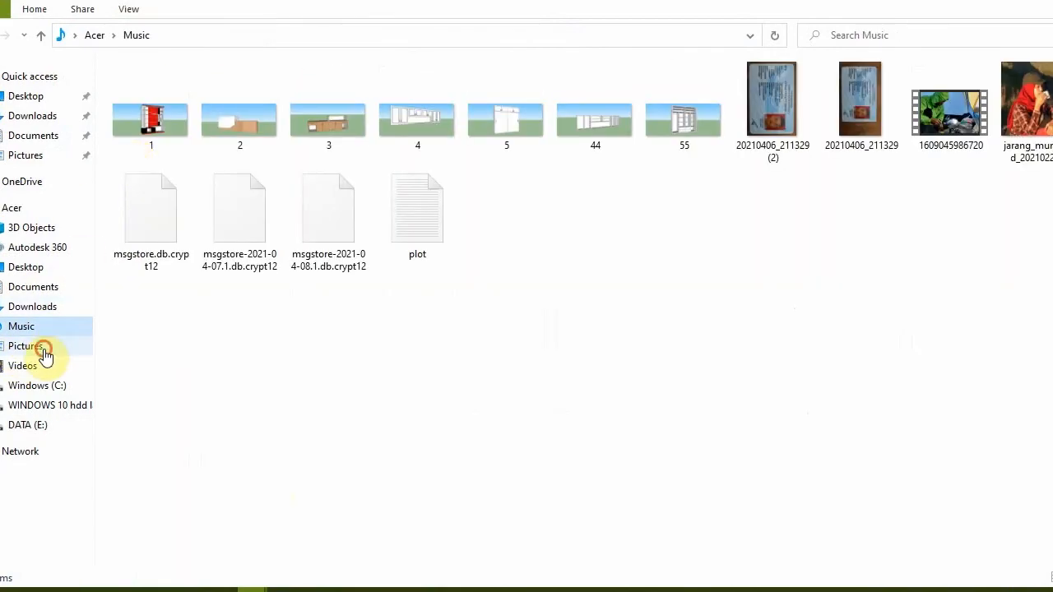
left_click(41, 349)
double_click(153, 136)
double_click(154, 127)
left_click_drag(704, 488, 575, 160)
left_click_drag(536, 153, 583, 533)
left_click_drag(564, 247, 568, 352)
scroll(537, 354, "down", 3)
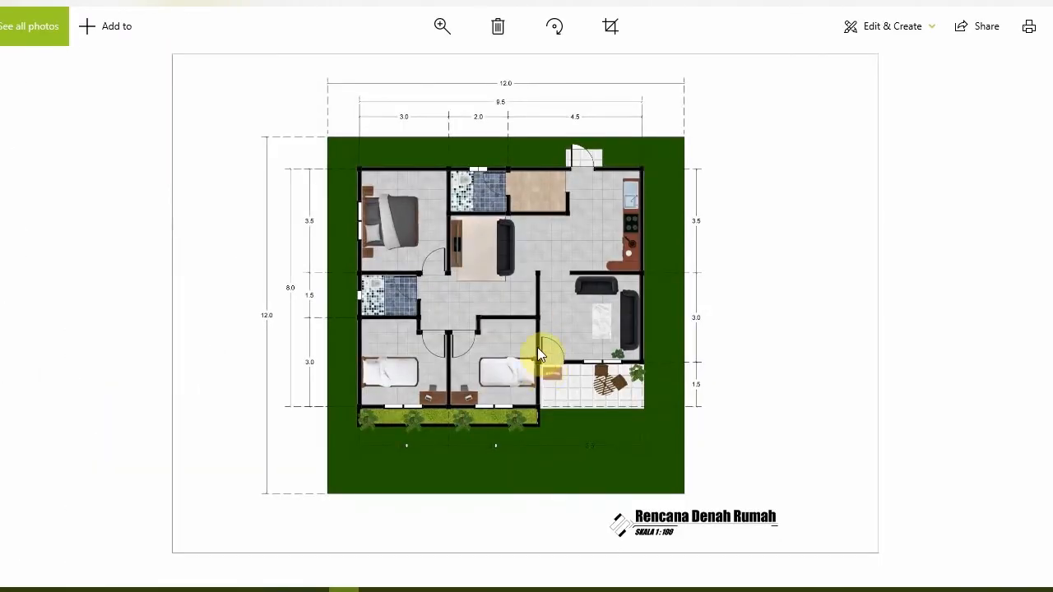